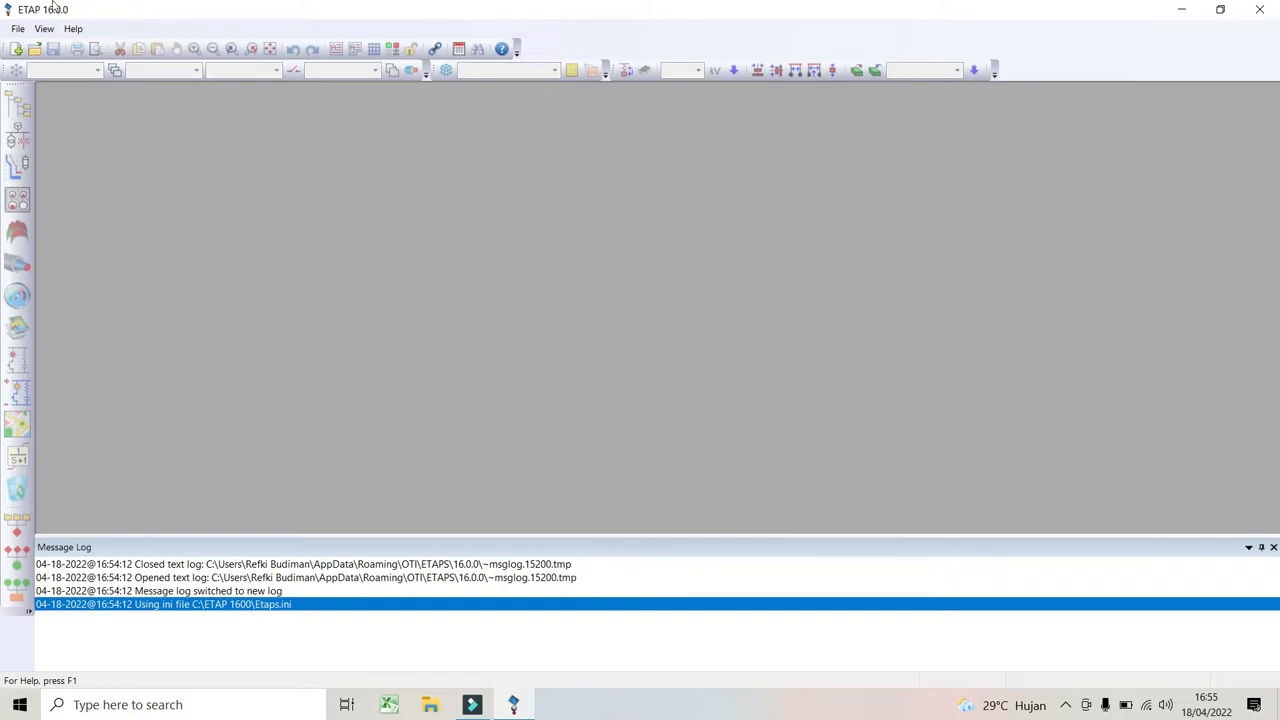
# Create a new metric project named Loadflow, accept the default user information and maximize its one-line diagram window.
pyautogui.click(18, 48)
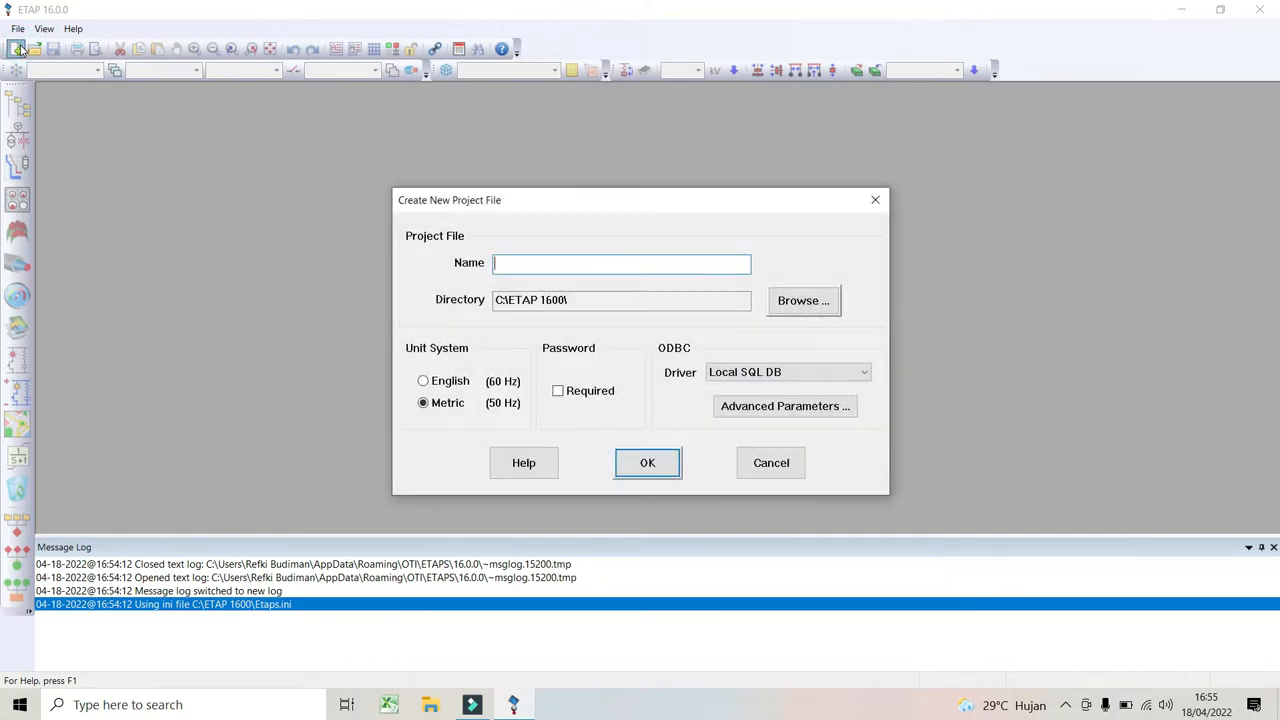
pyautogui.write('Loadflow')
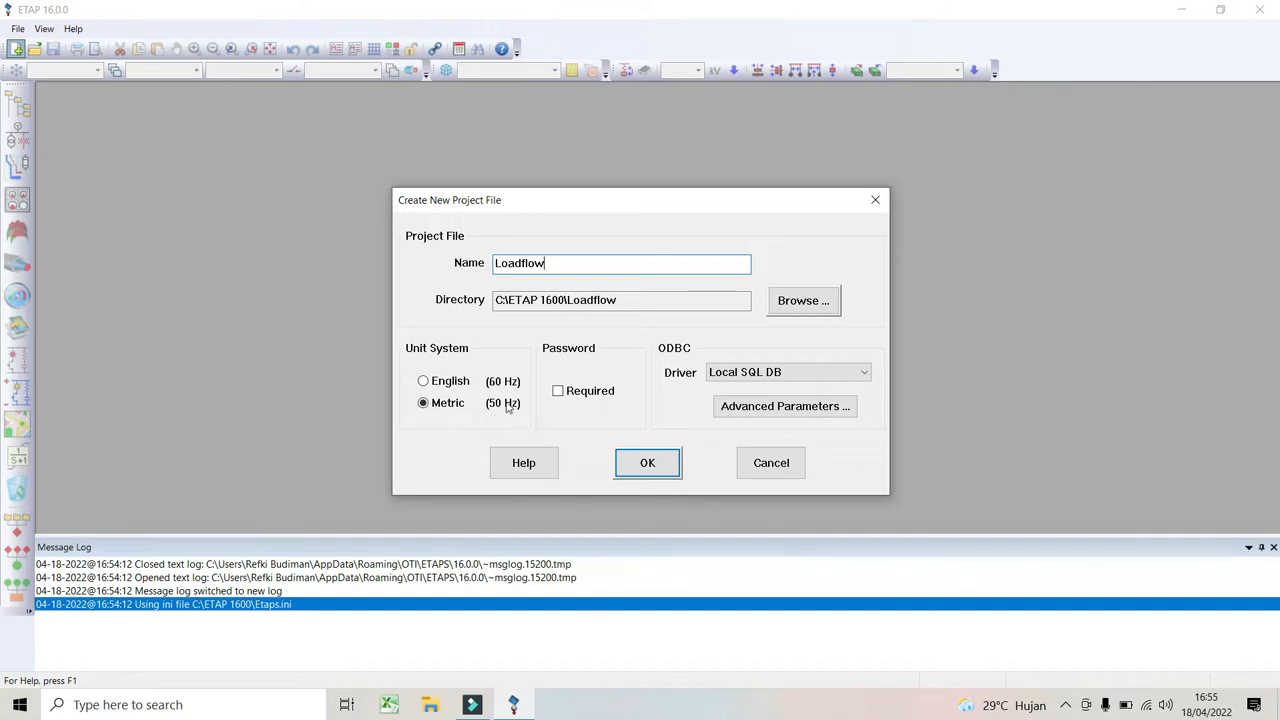
pyautogui.click(630, 466)
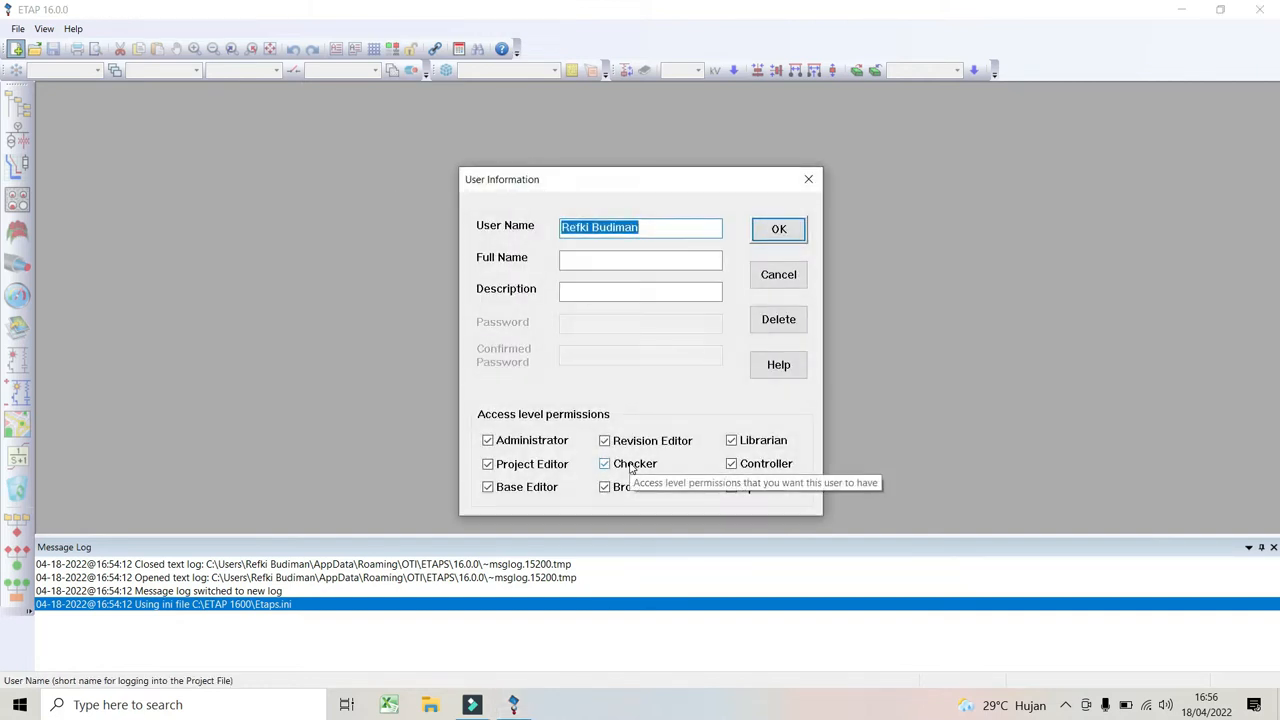
pyautogui.click(760, 230)
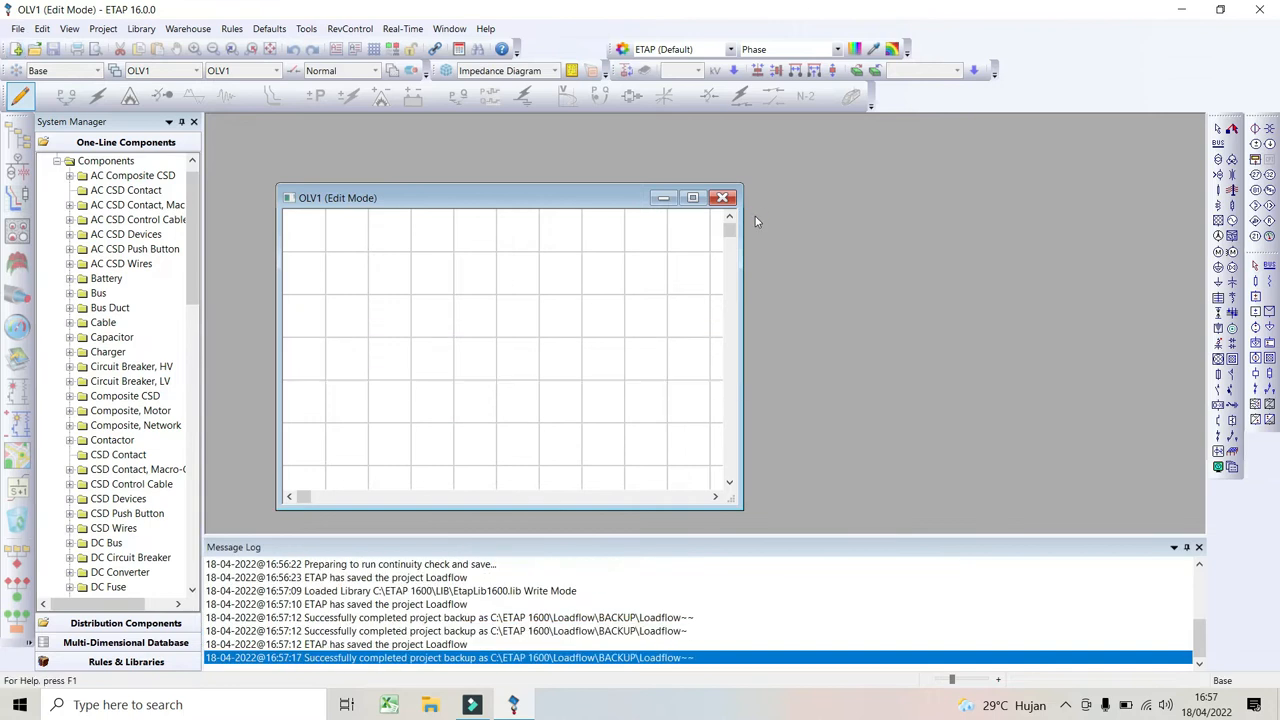
pyautogui.click(693, 198)
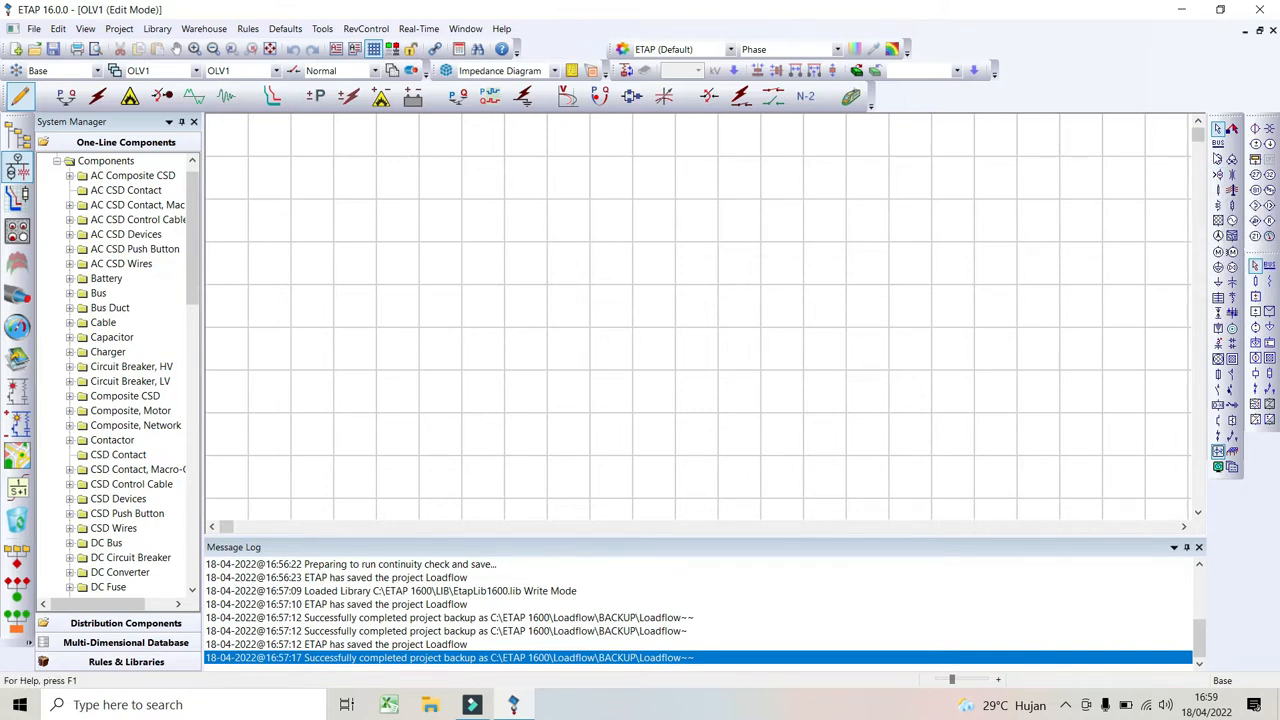
# Place a power grid in the upper part of the one-line diagram and set its rated voltage to 20 kV.
pyautogui.click(1219, 221)
pyautogui.click(590, 193)
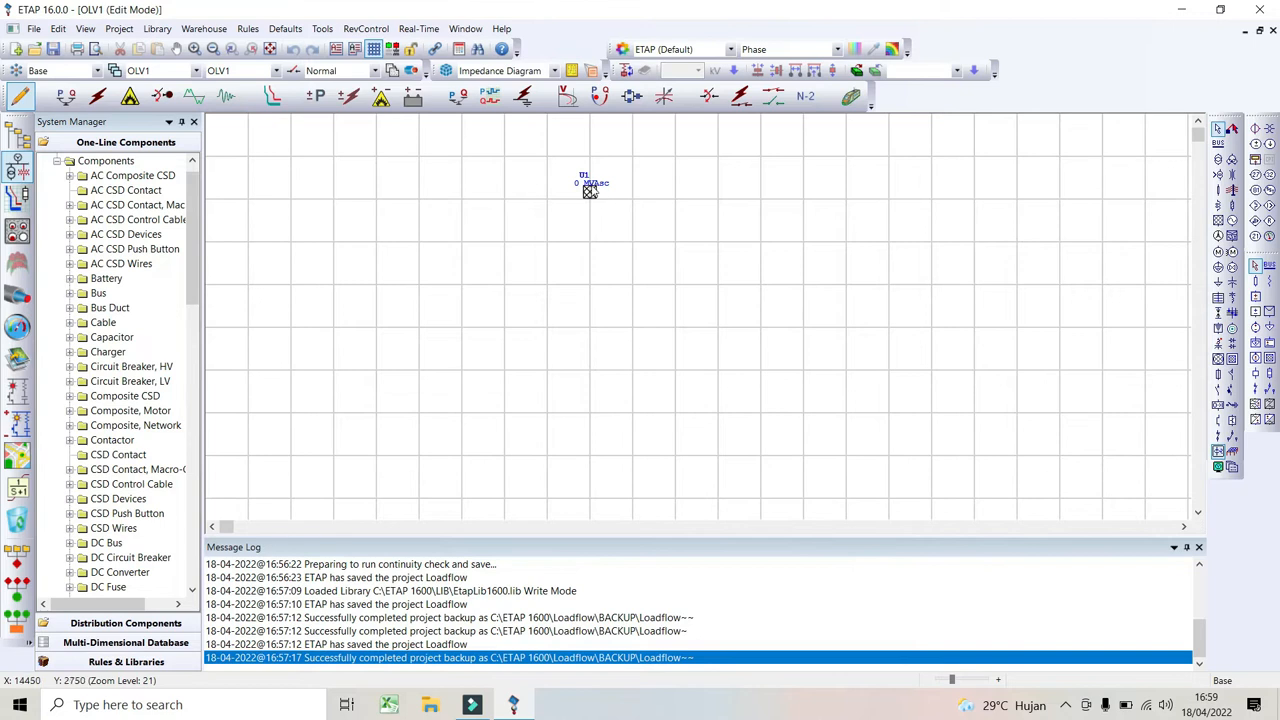
pyautogui.click(590, 191)
pyautogui.moveTo(591, 178); pyautogui.dragTo(592, 175)
pyautogui.doubleClick(590, 191)
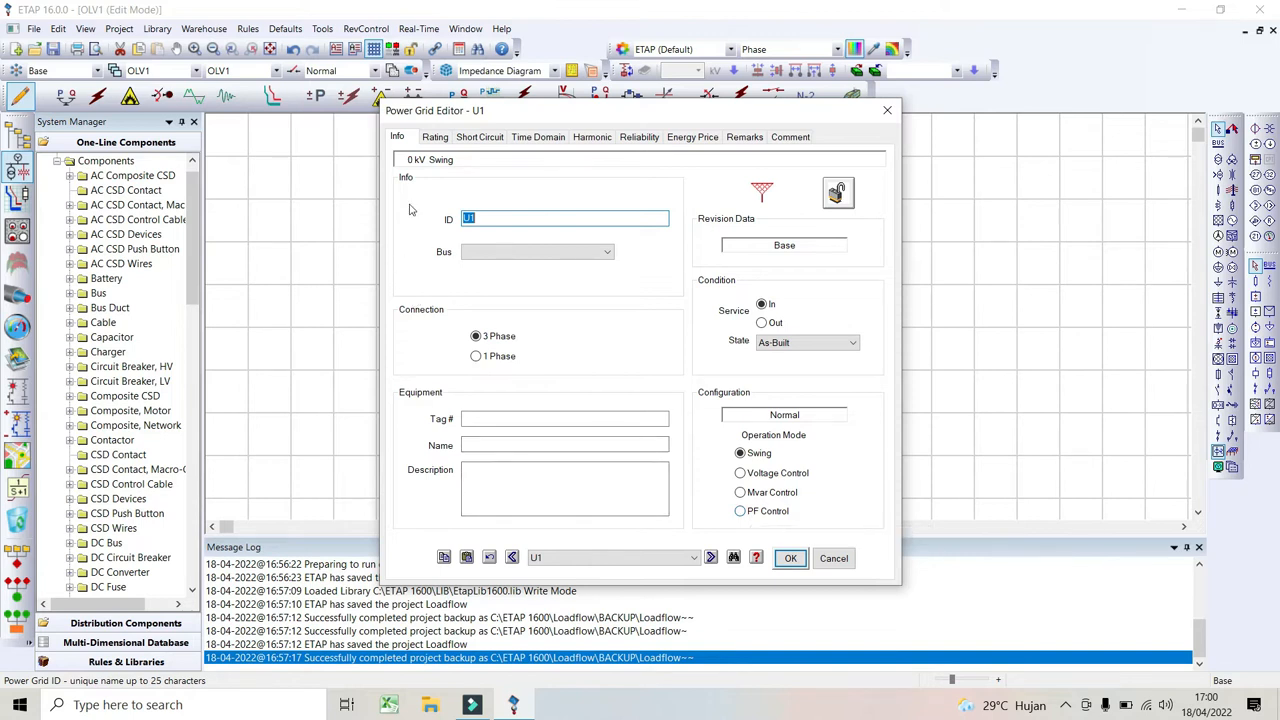
pyautogui.click(433, 140)
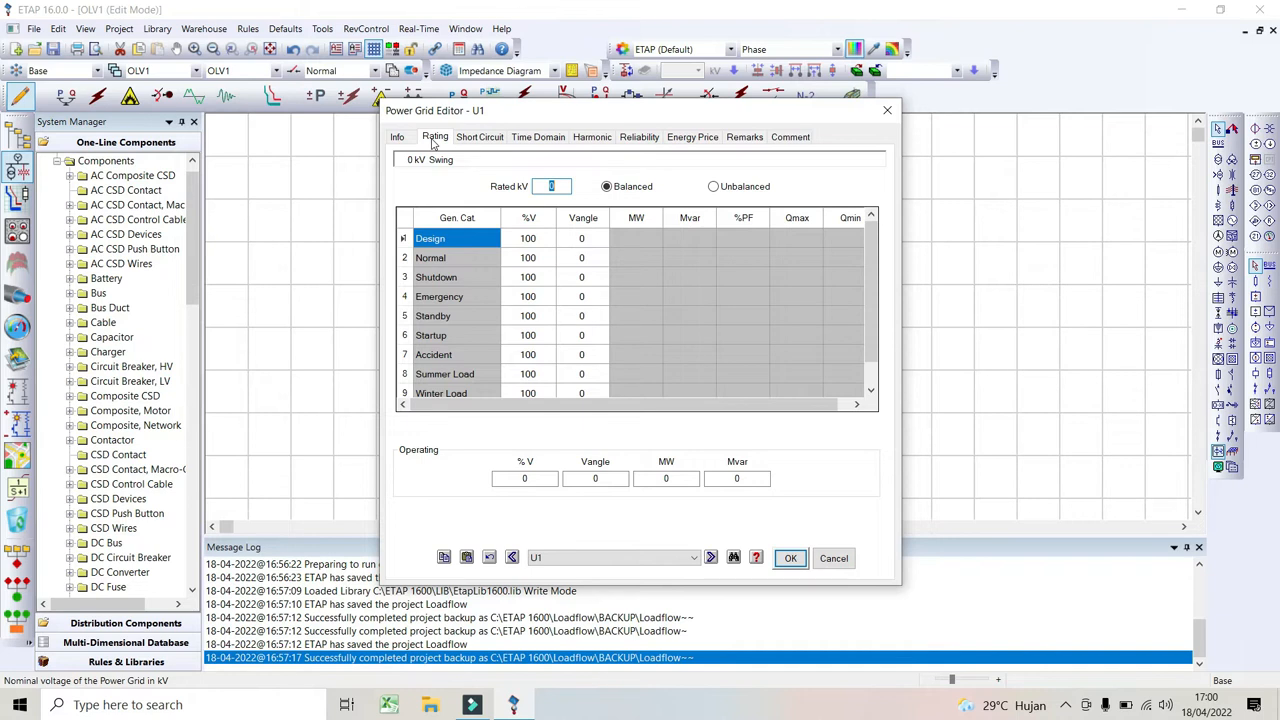
pyautogui.write('2')
# Give the power grid a delta grounding connection and a three-phase short-circuit rating of 30 MVAsc with X/R 5.
pyautogui.click(482, 140)
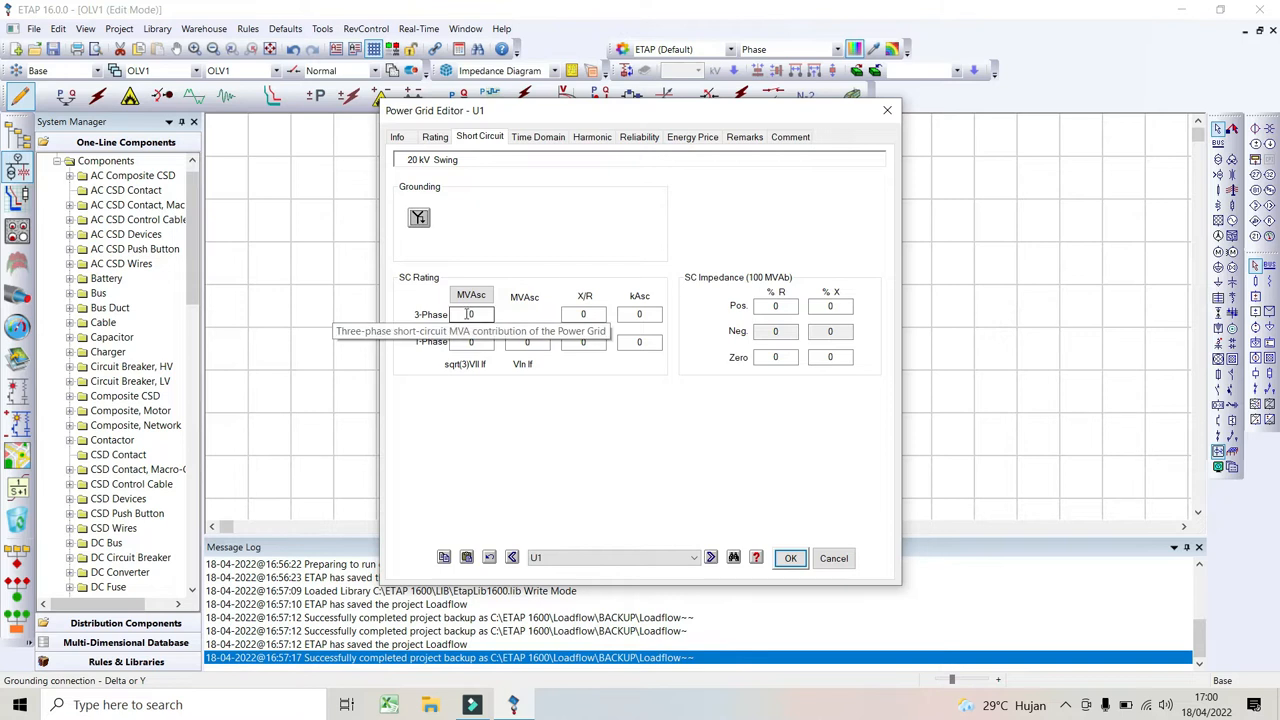
pyautogui.click(418, 219)
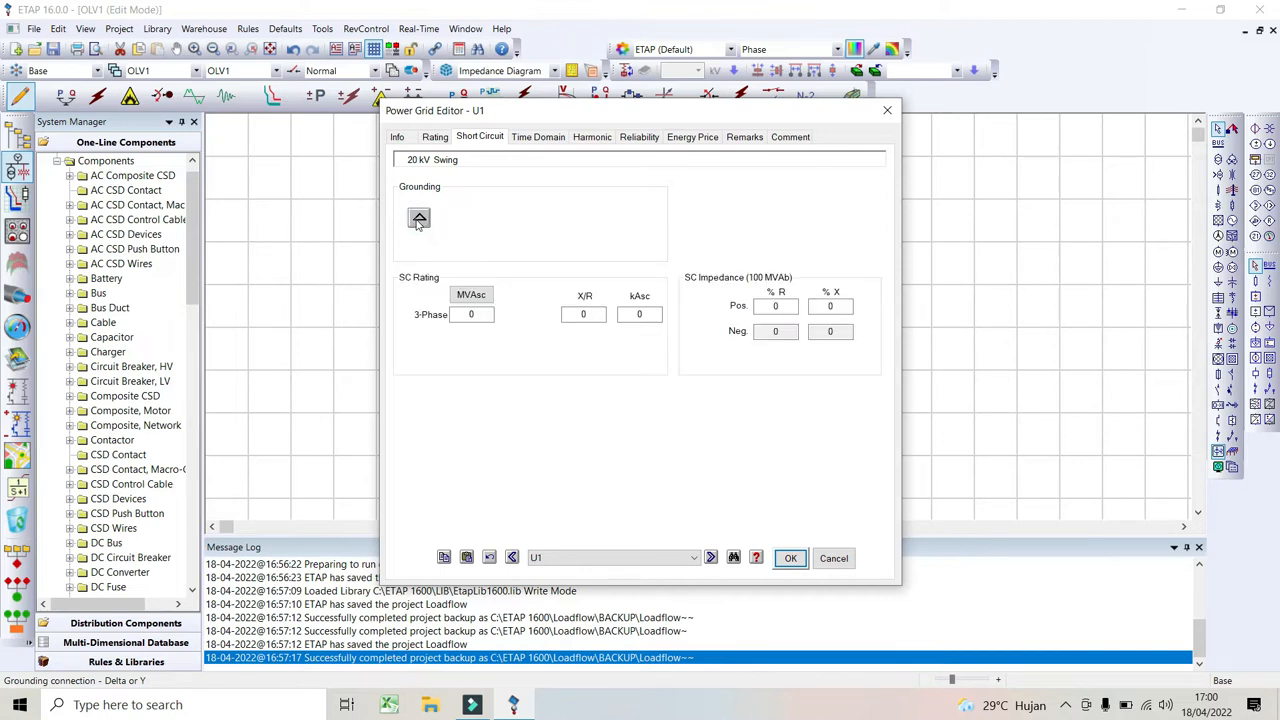
pyautogui.click(418, 219)
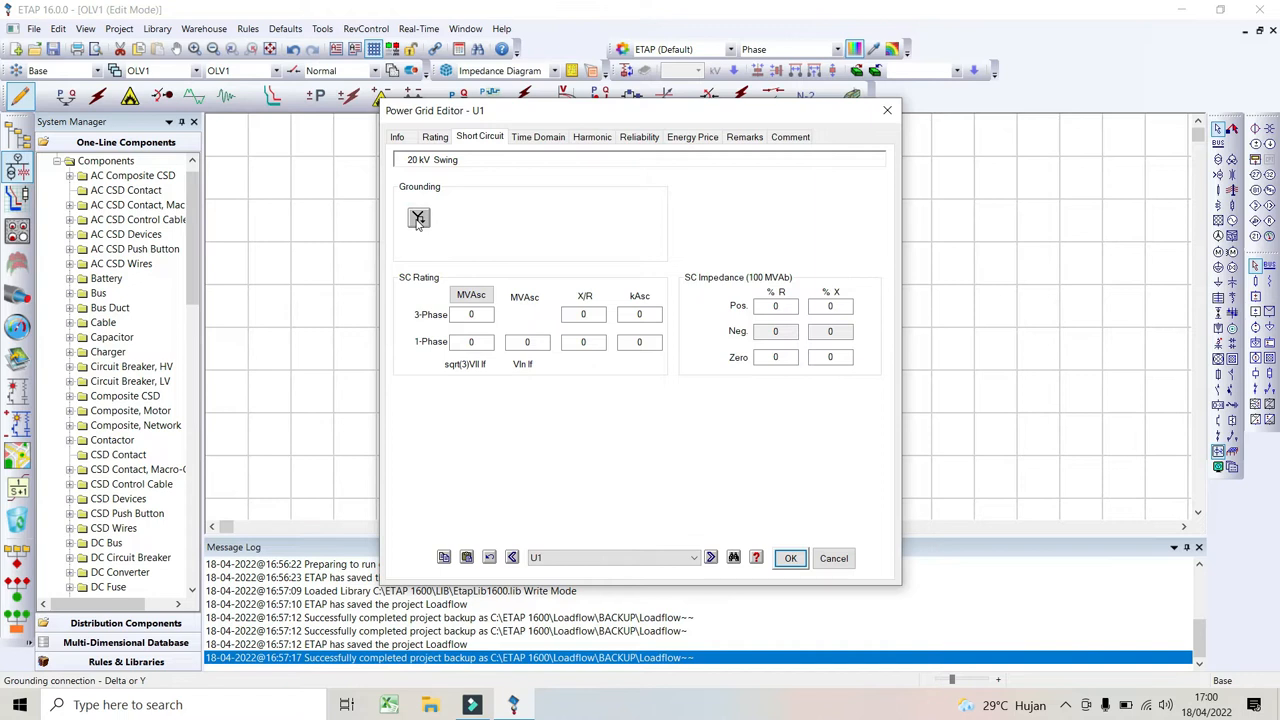
pyautogui.click(418, 219)
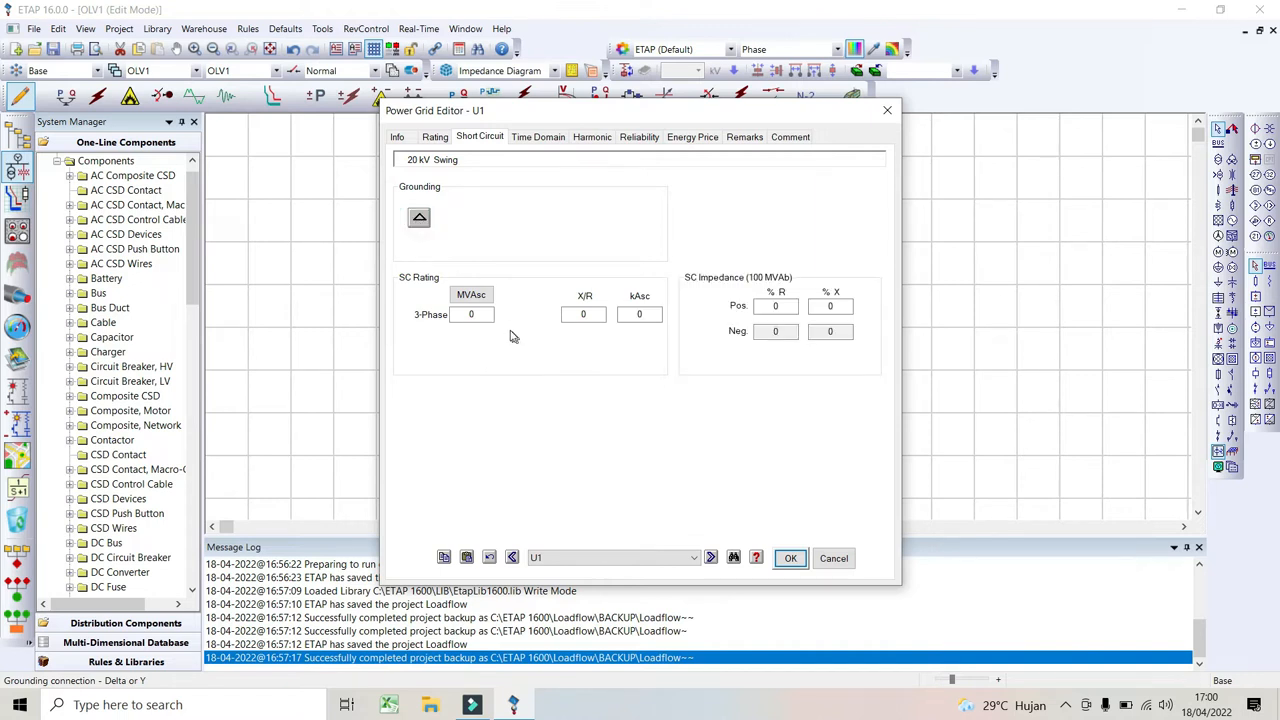
pyautogui.click(456, 315)
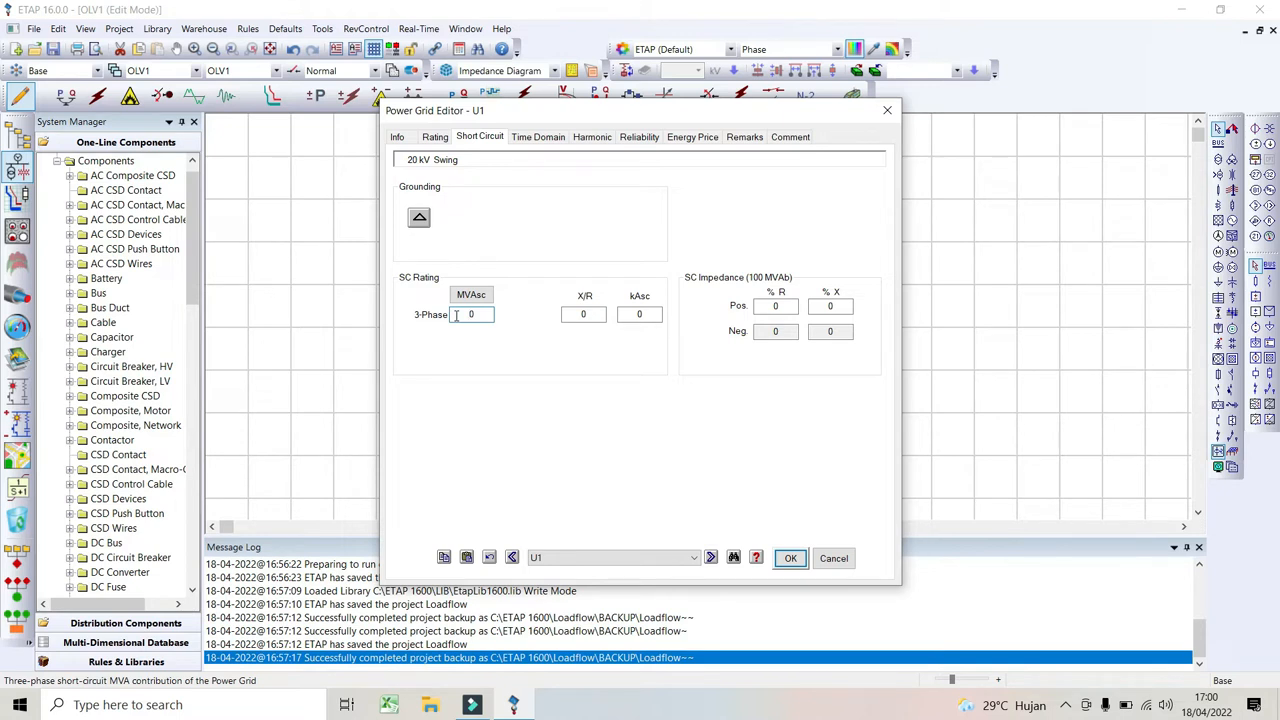
pyautogui.write('3')
pyautogui.press('Tab')
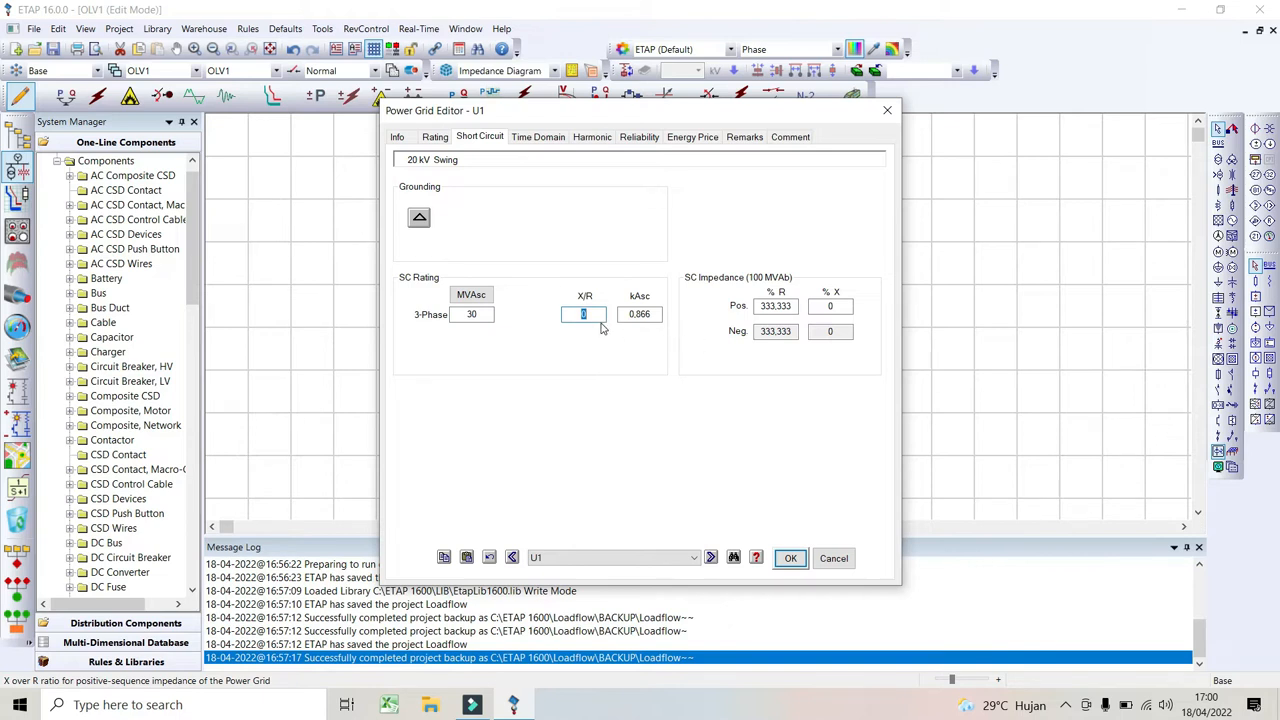
pyautogui.write('5')
pyautogui.press('Tab')
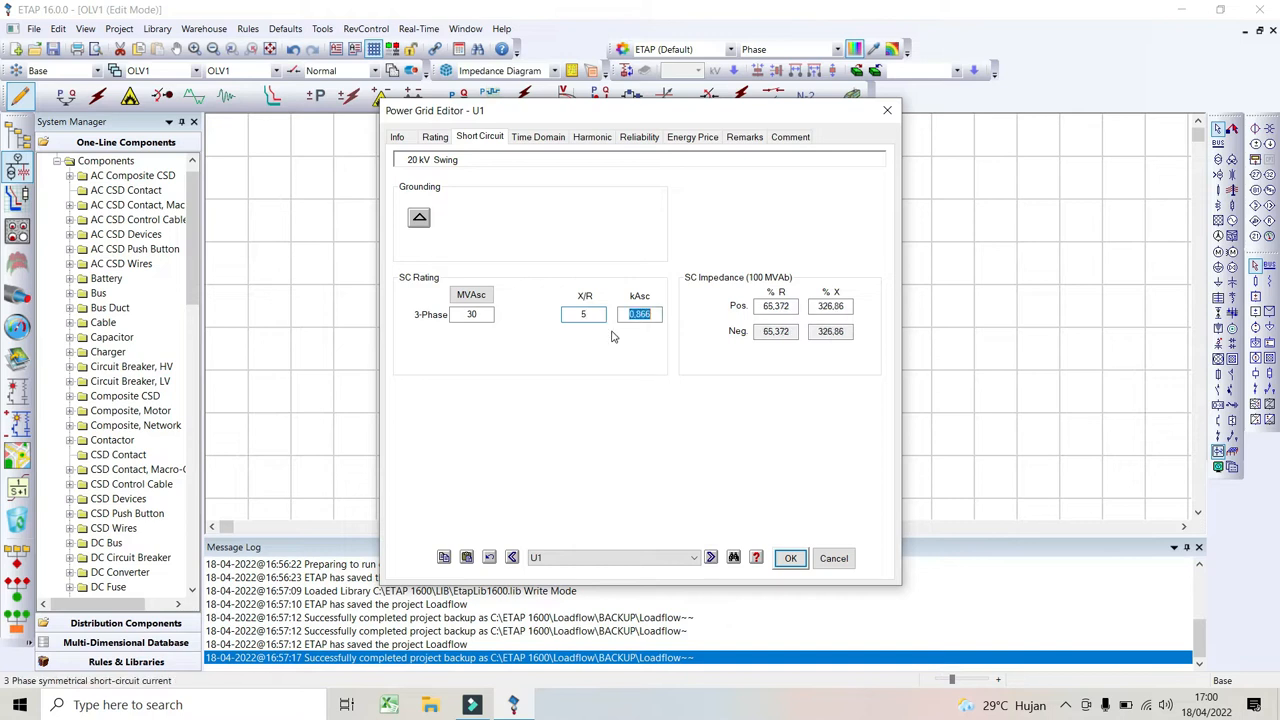
pyautogui.click(792, 558)
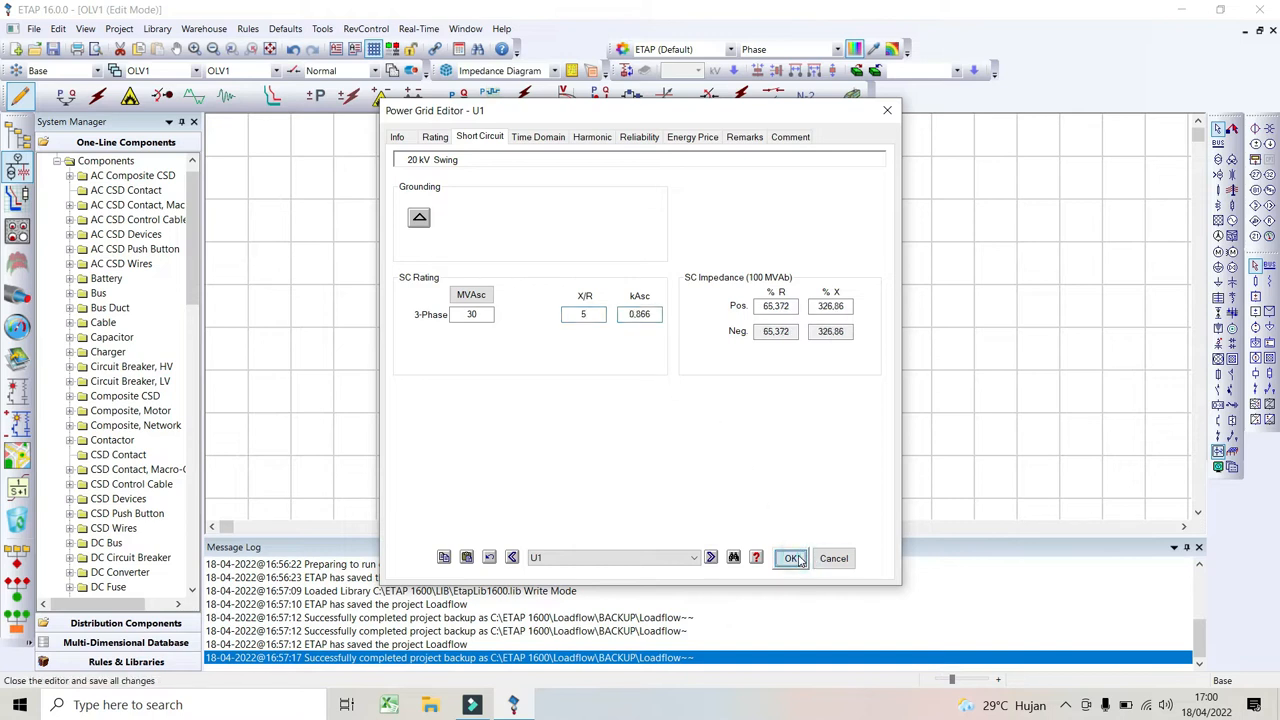
pyautogui.click(636, 317)
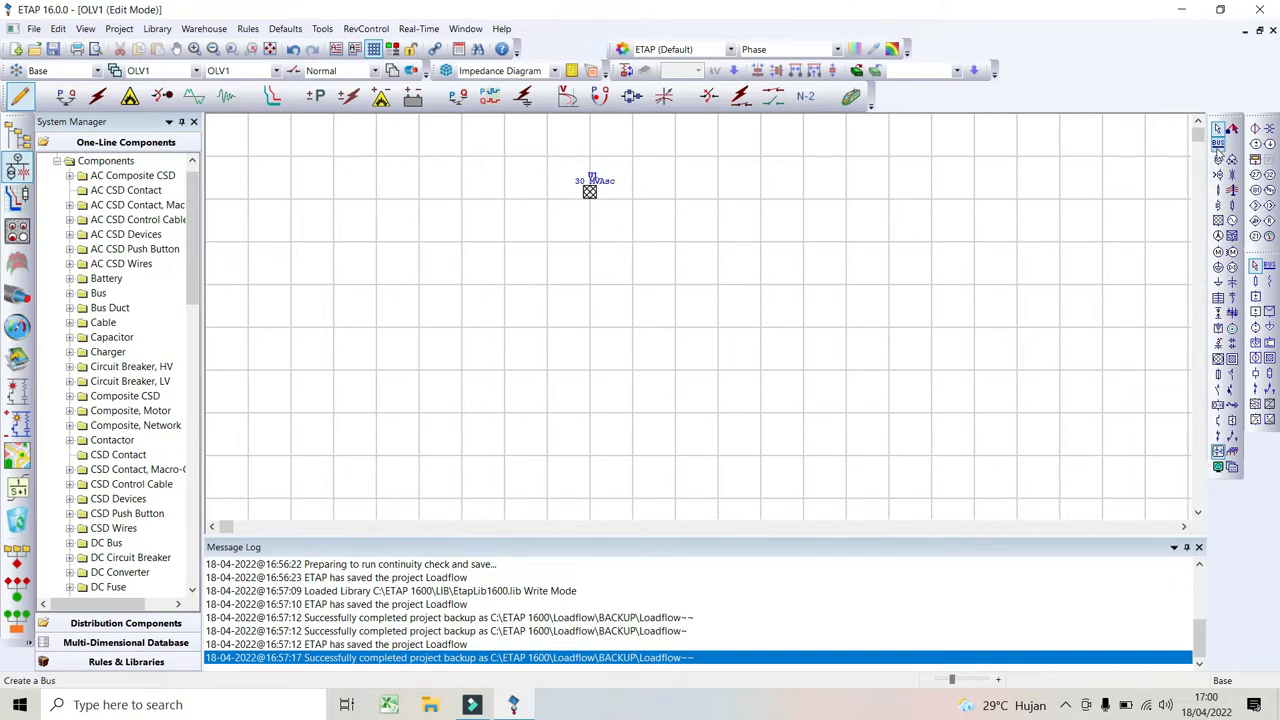
# Place a bus below the power grid, lengthen it on both sides and connect the grid to it.
pyautogui.click(1218, 143)
pyautogui.click(692, 225)
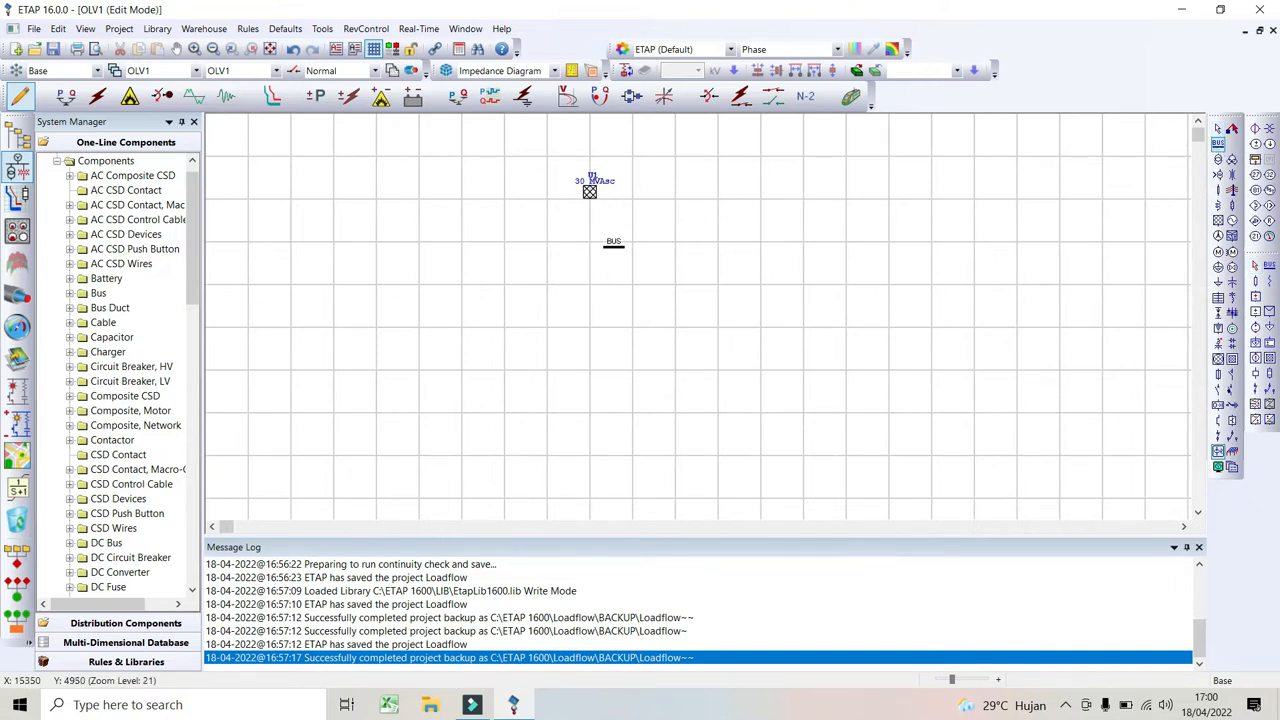
pyautogui.click(588, 246)
pyautogui.click(589, 246)
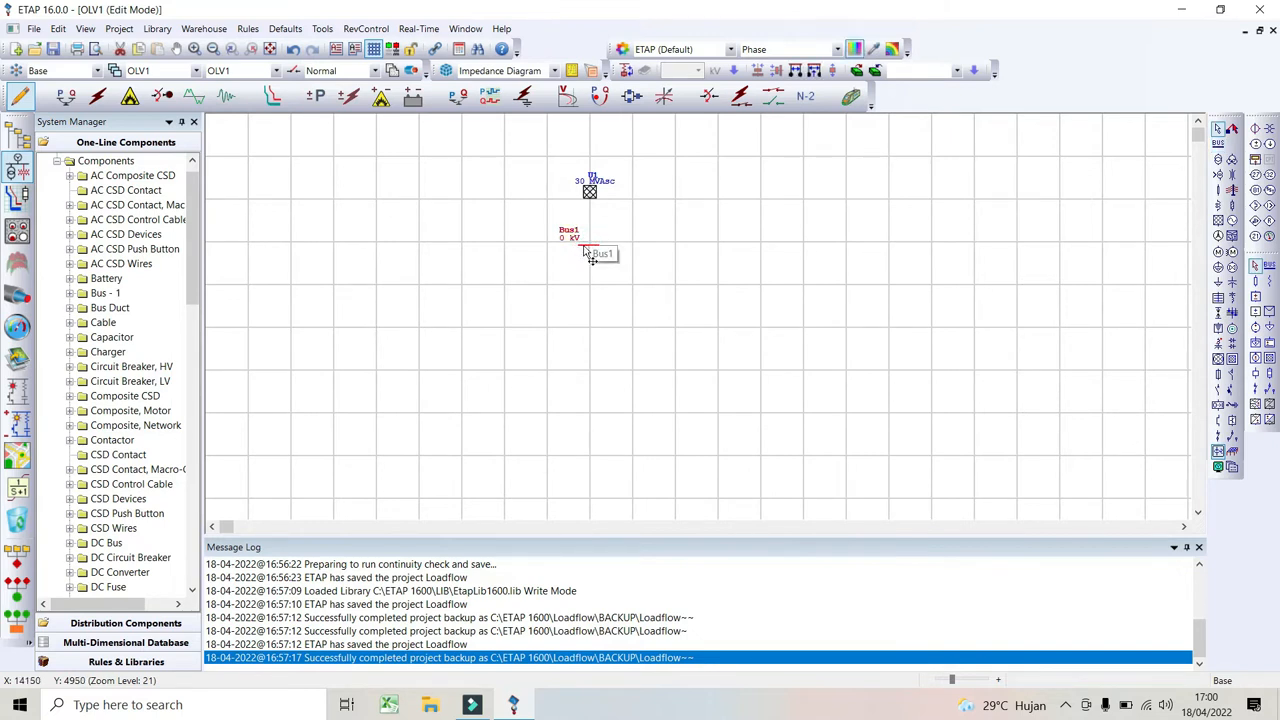
pyautogui.moveTo(585, 246); pyautogui.dragTo(490, 248)
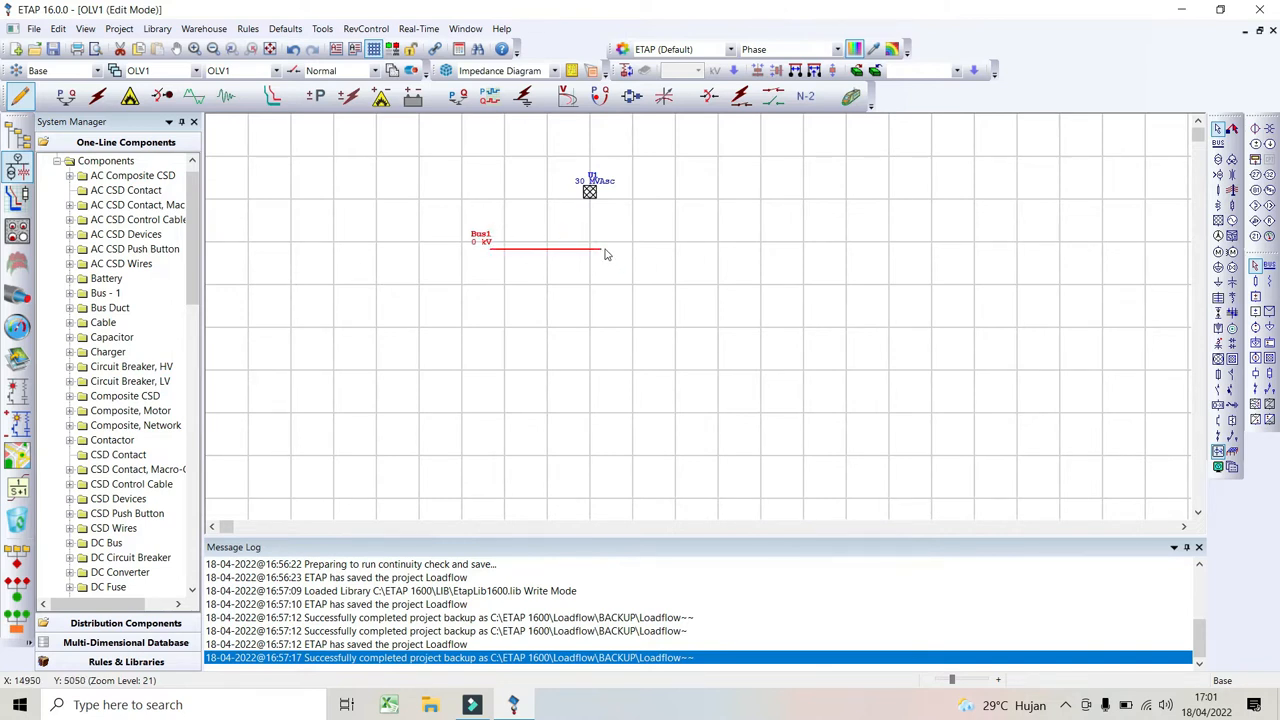
pyautogui.moveTo(602, 248); pyautogui.dragTo(710, 249)
pyautogui.moveTo(590, 247); pyautogui.dragTo(591, 252)
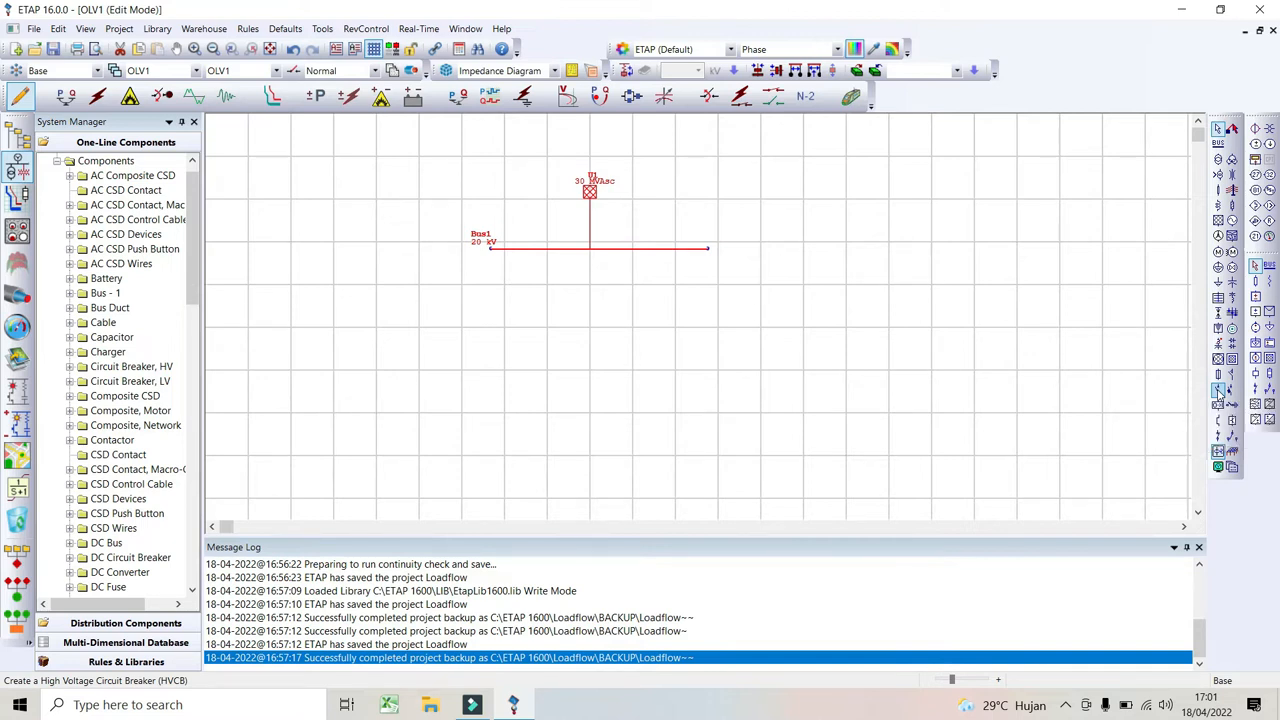
# Add two high-voltage circuit breakers below the bus, one near each end, and connect both to it.
pyautogui.click(1218, 393)
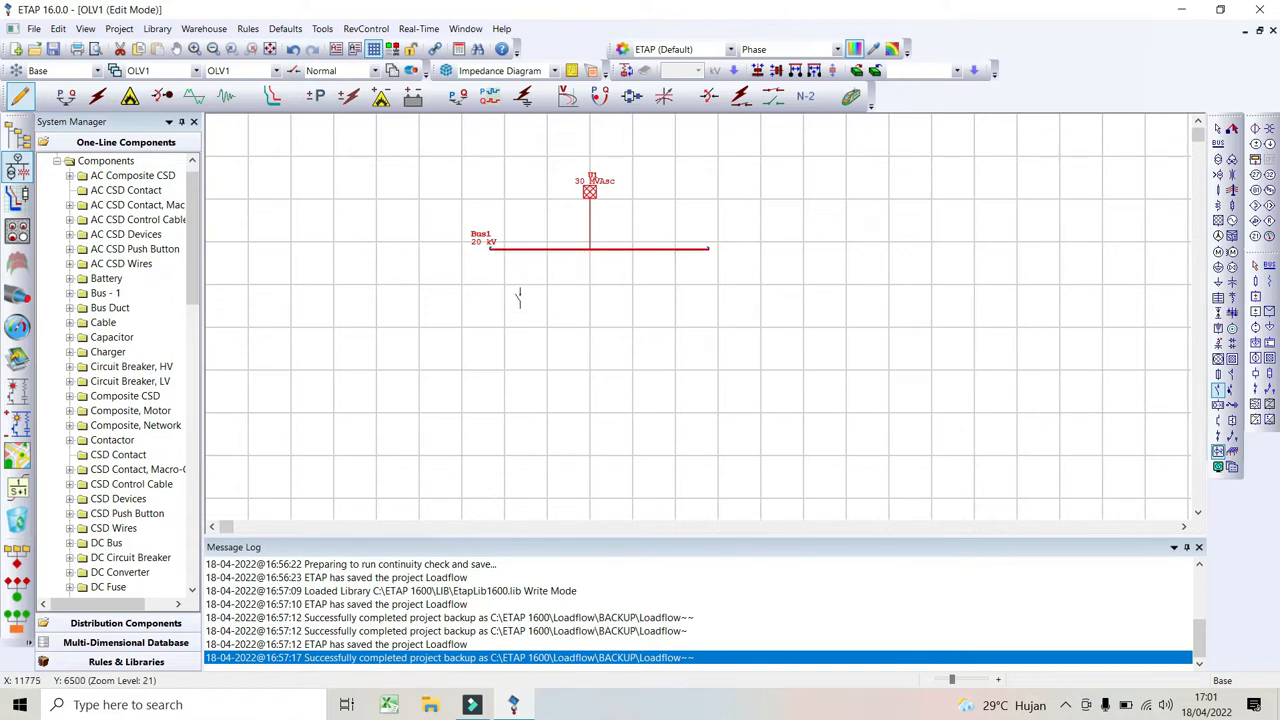
pyautogui.click(518, 287)
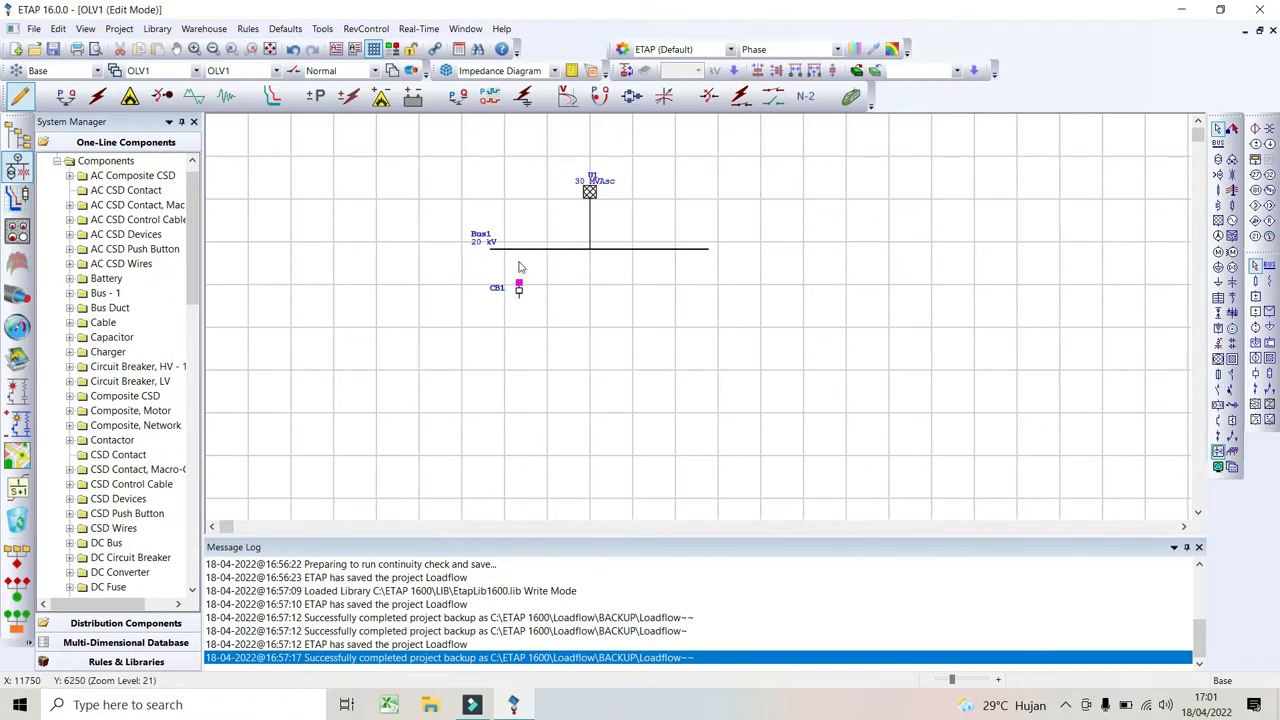
pyautogui.moveTo(519, 284); pyautogui.dragTo(519, 255)
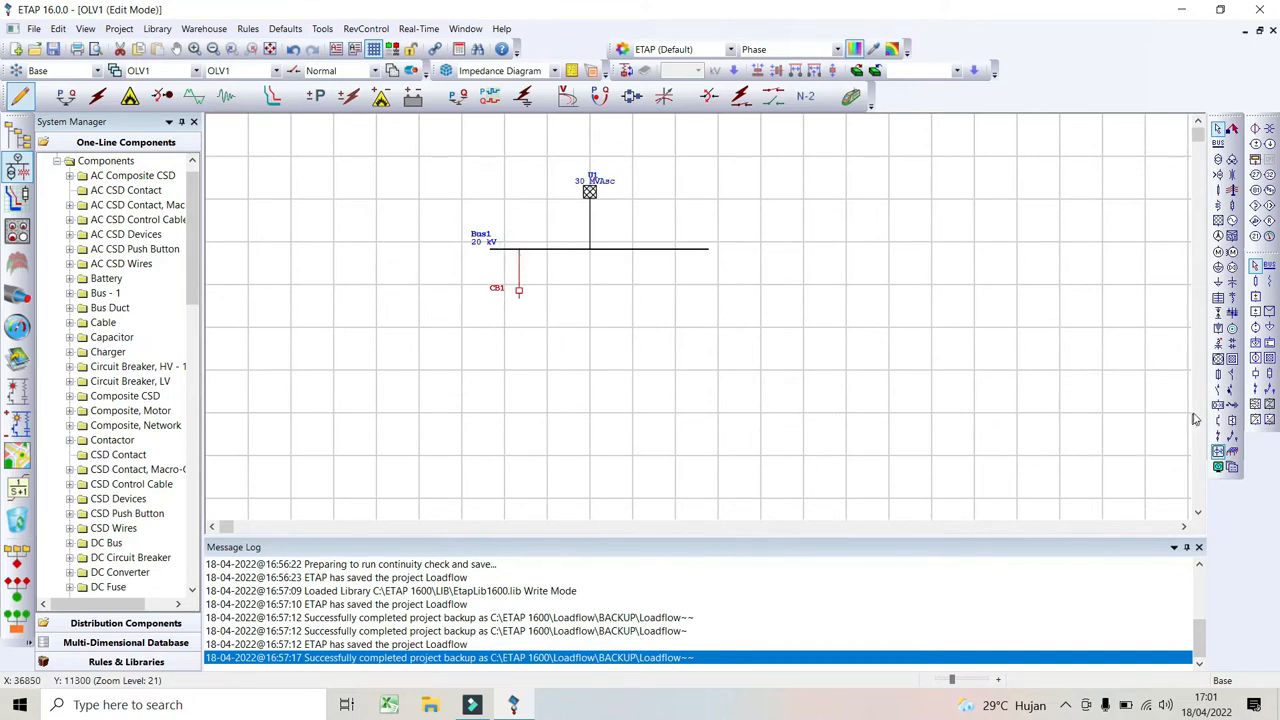
pyautogui.click(1217, 390)
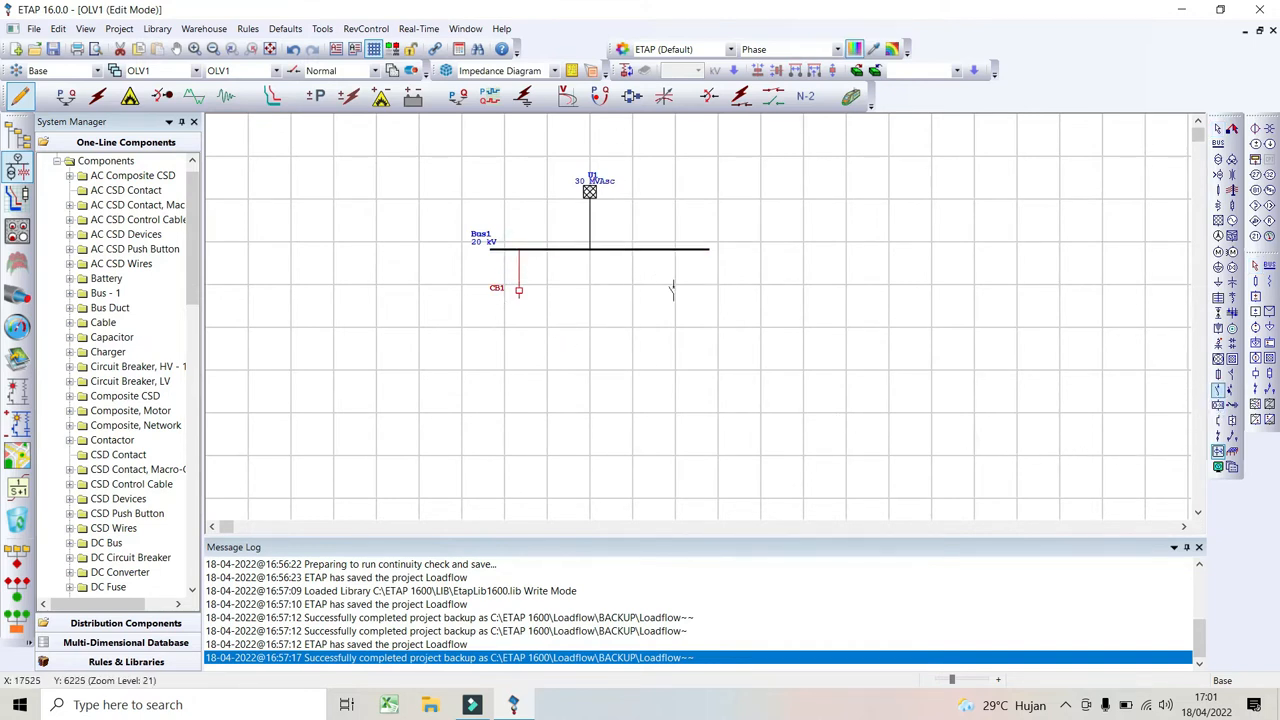
pyautogui.click(673, 284)
pyautogui.moveTo(674, 283); pyautogui.dragTo(674, 252)
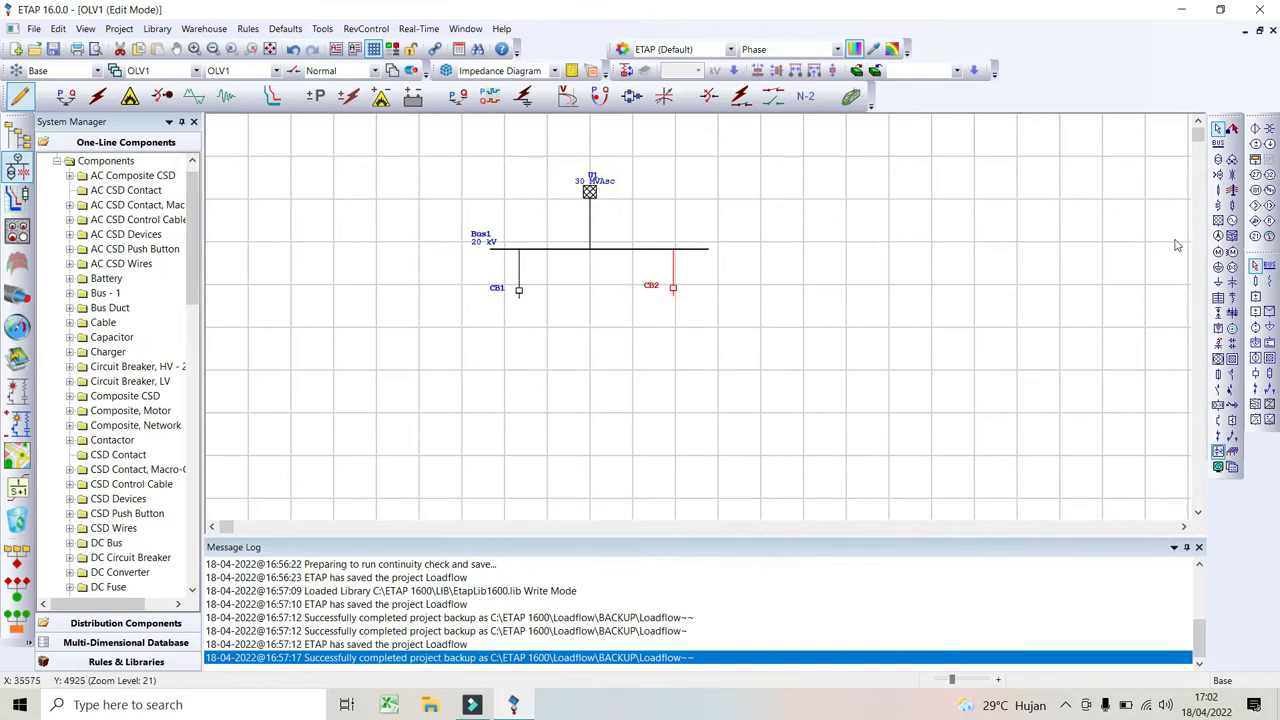
# Add a cable below circuit breaker CB1, connected to it, and set the cable length to 200 m.
pyautogui.click(1218, 191)
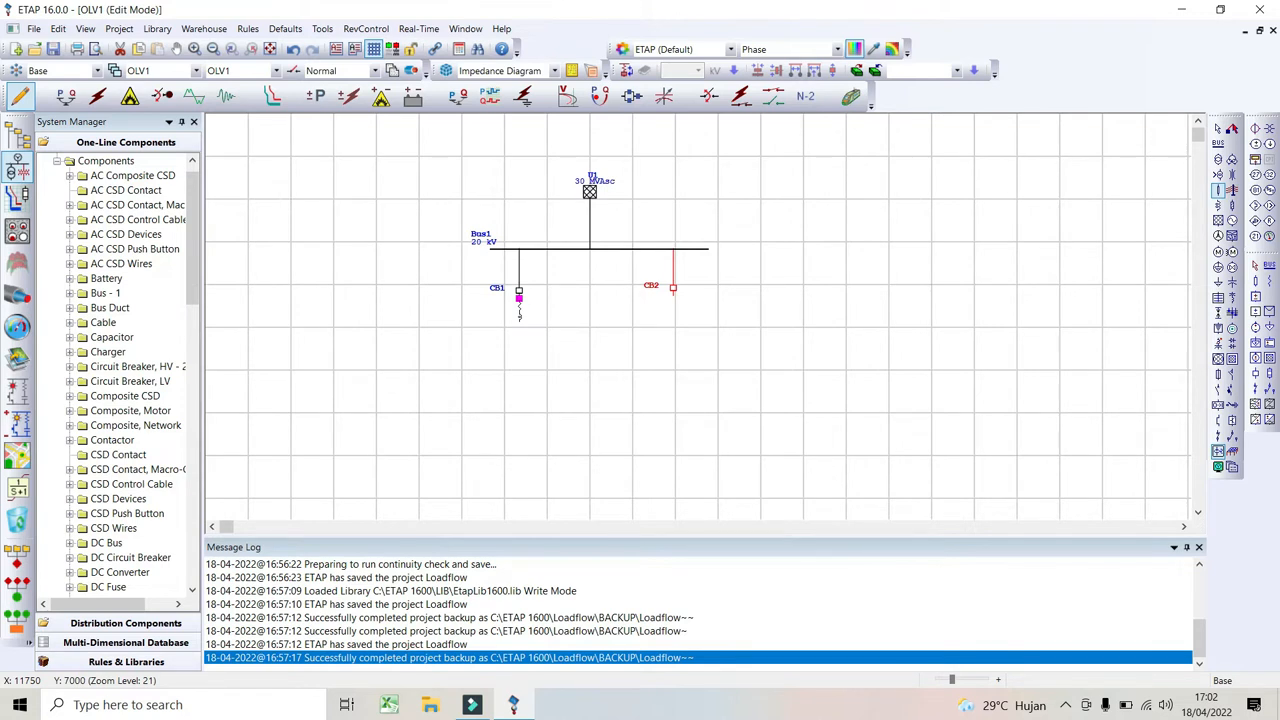
pyautogui.moveTo(519, 299); pyautogui.dragTo(519, 340)
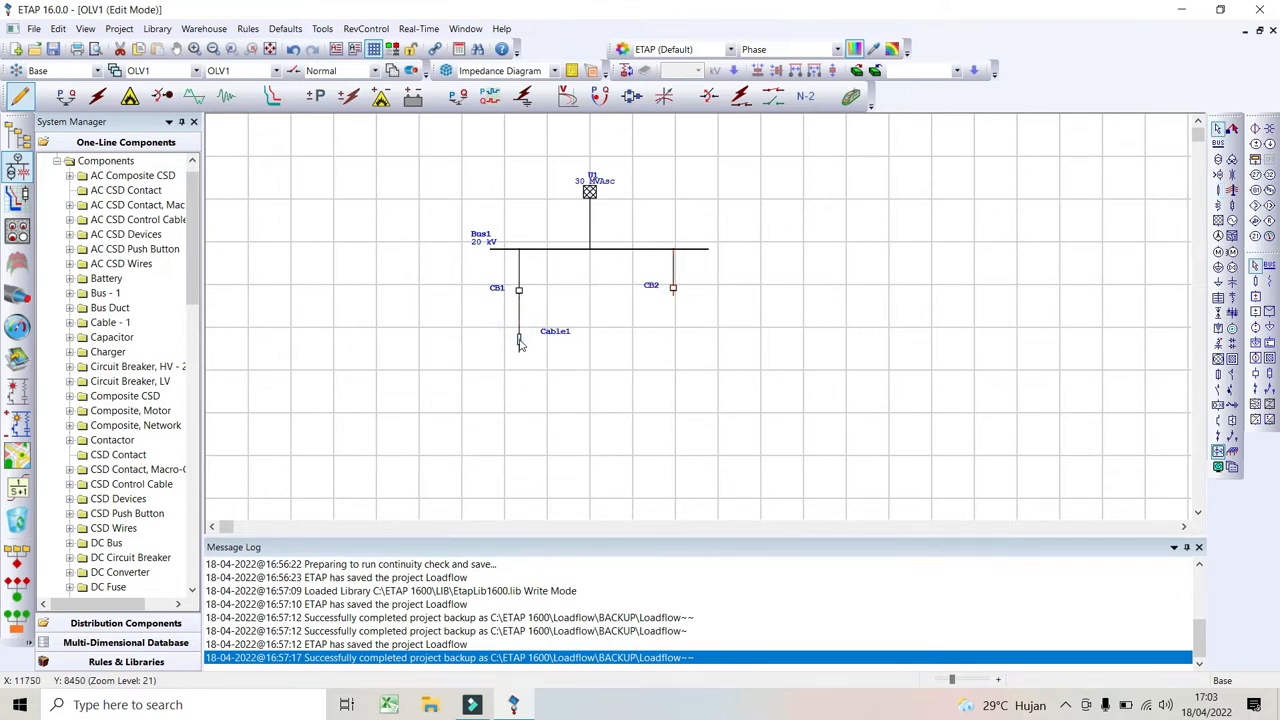
pyautogui.doubleClick(520, 342)
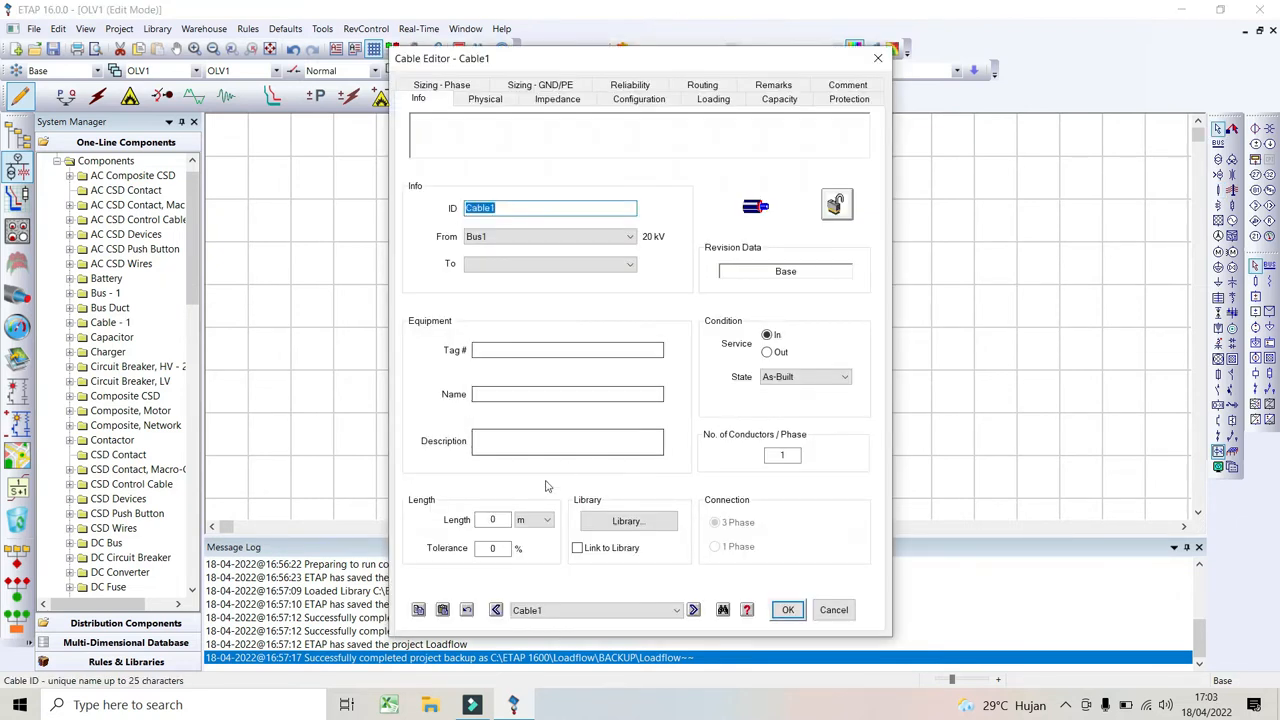
pyautogui.click(481, 520)
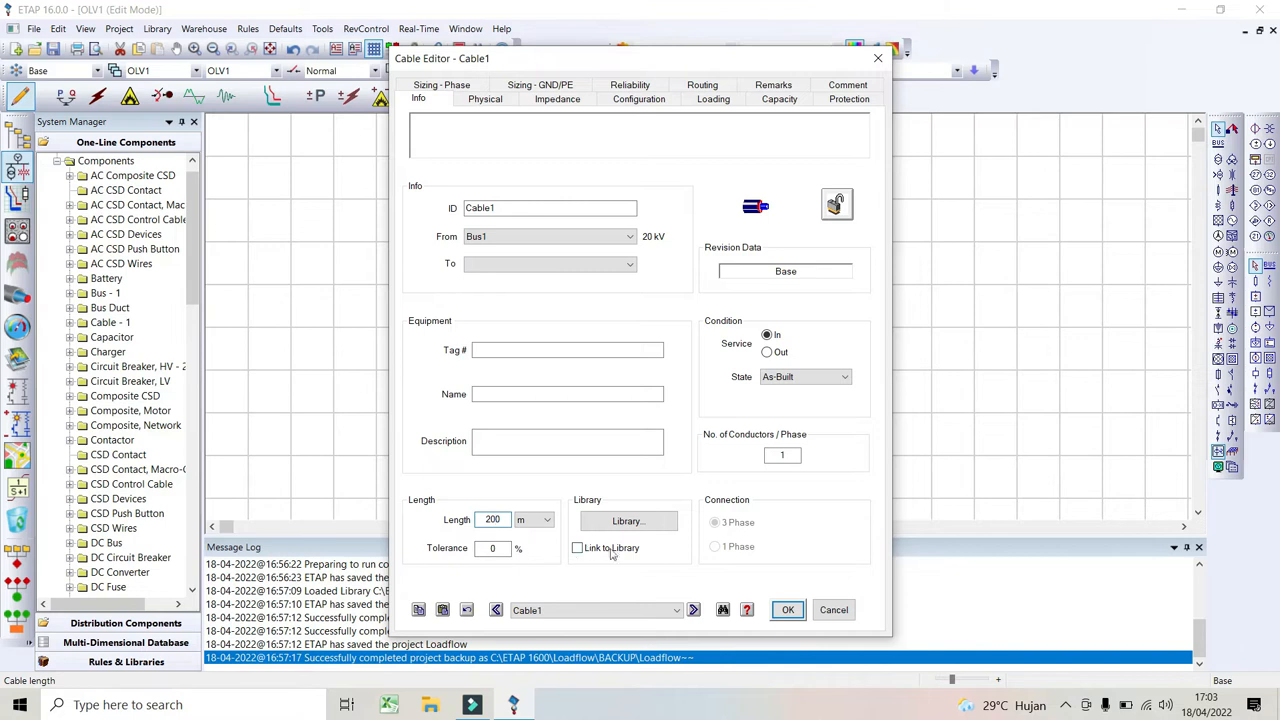
# Assign Cable1 the library type 22 kV AL 3/C XLPE, source OLEX, overhead, with a 185 mm² phase size.
pyautogui.click(621, 521)
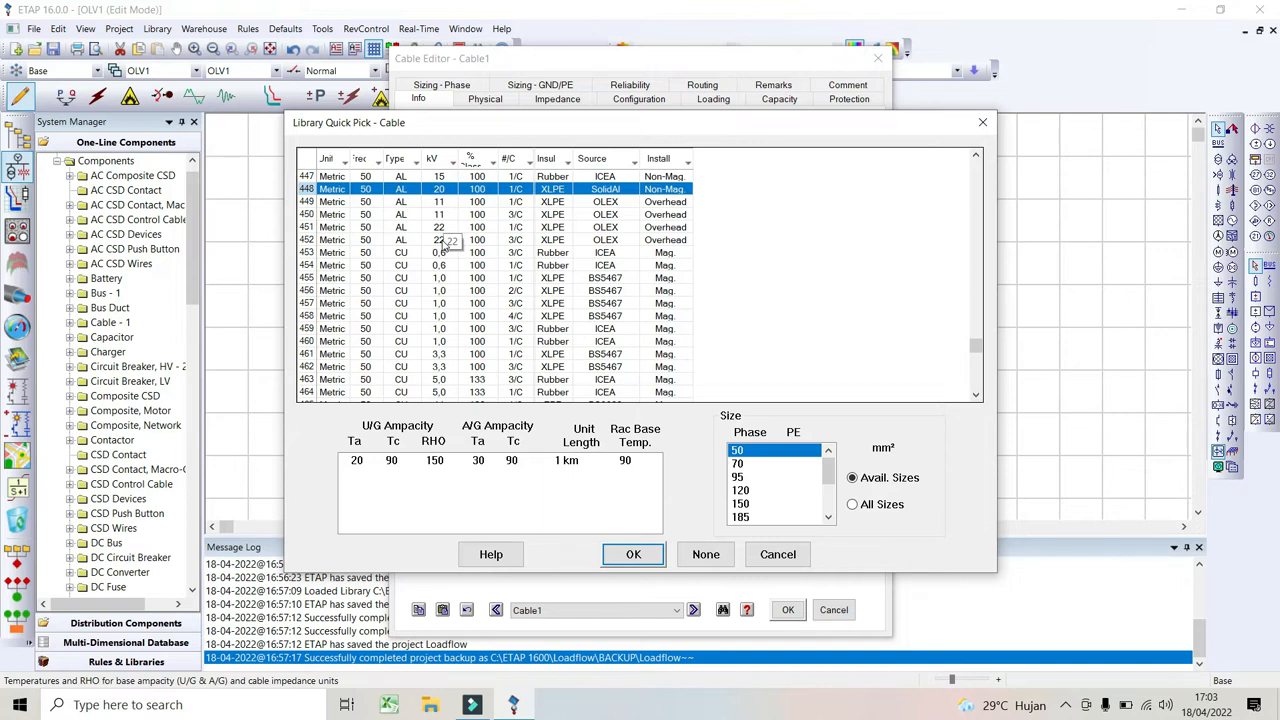
pyautogui.click(443, 242)
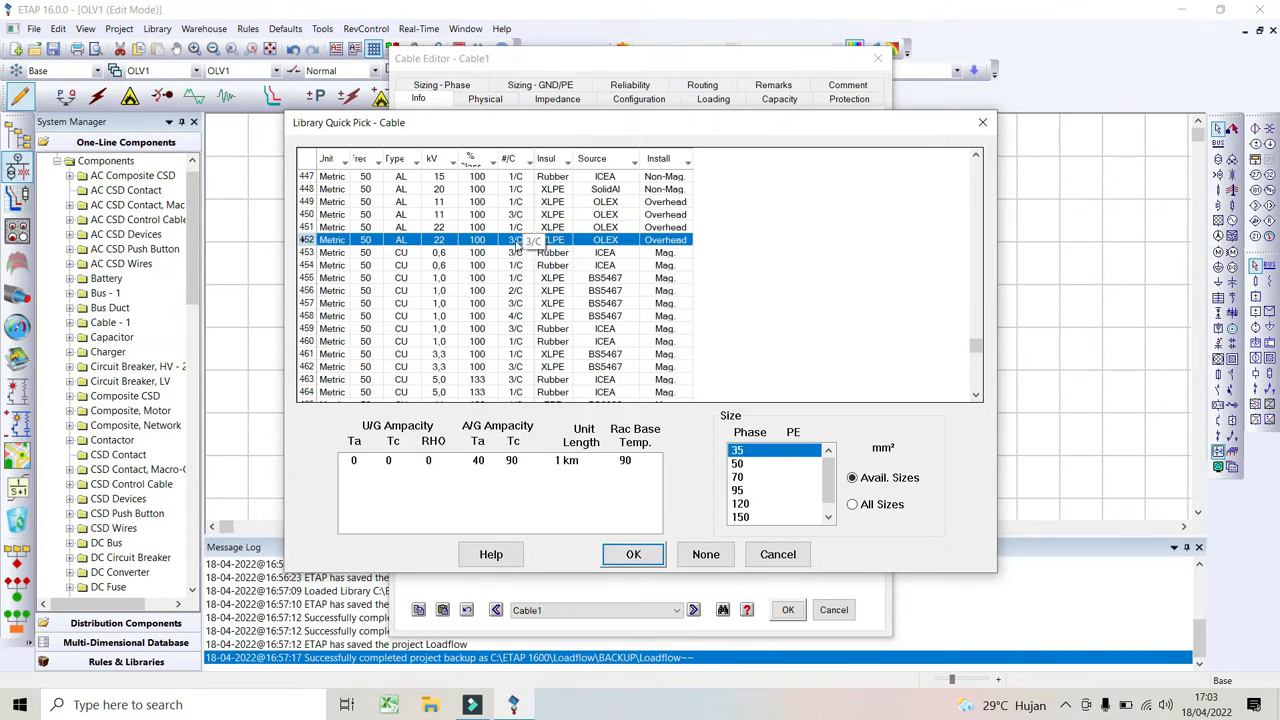
pyautogui.scroll(-1, 785, 503)
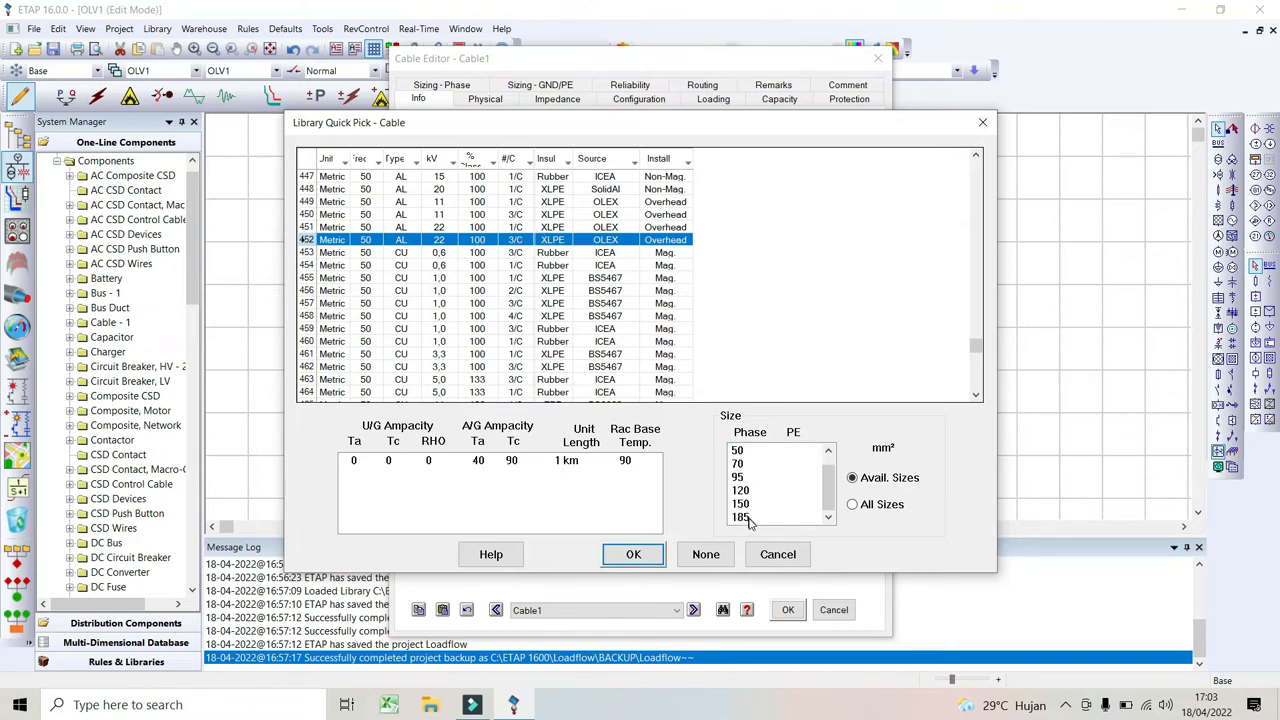
pyautogui.click(749, 517)
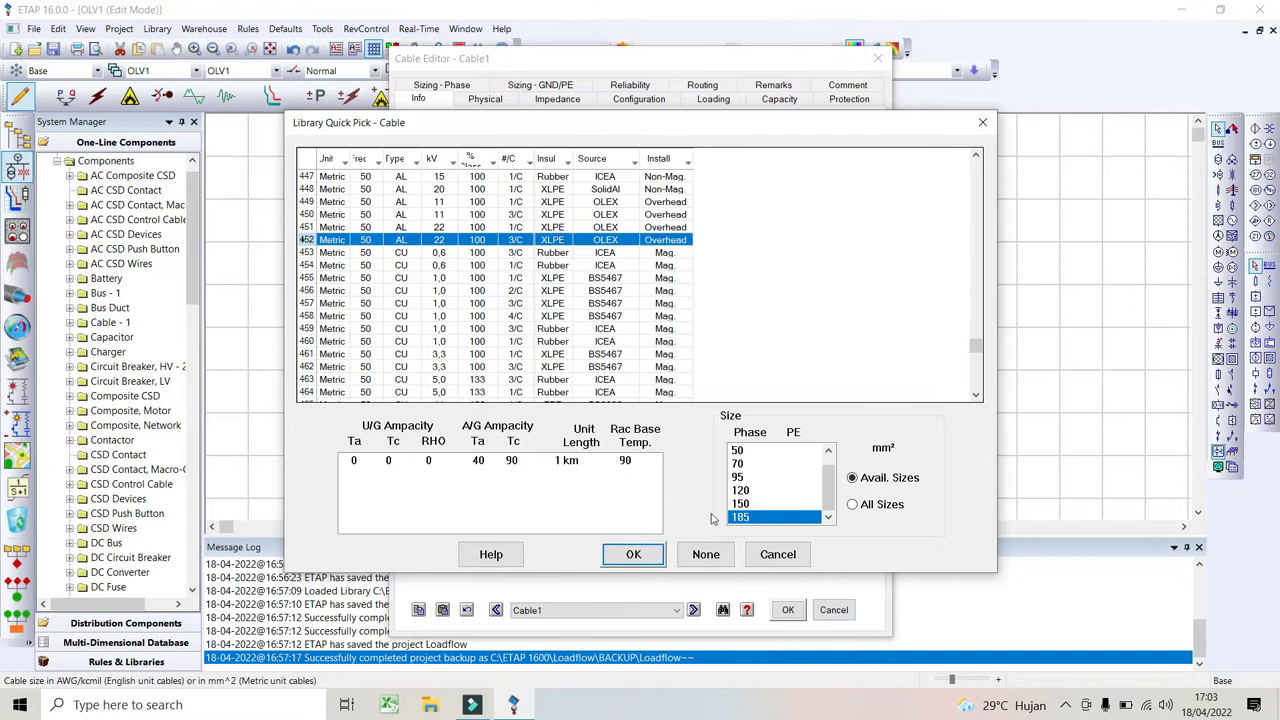
pyautogui.click(632, 556)
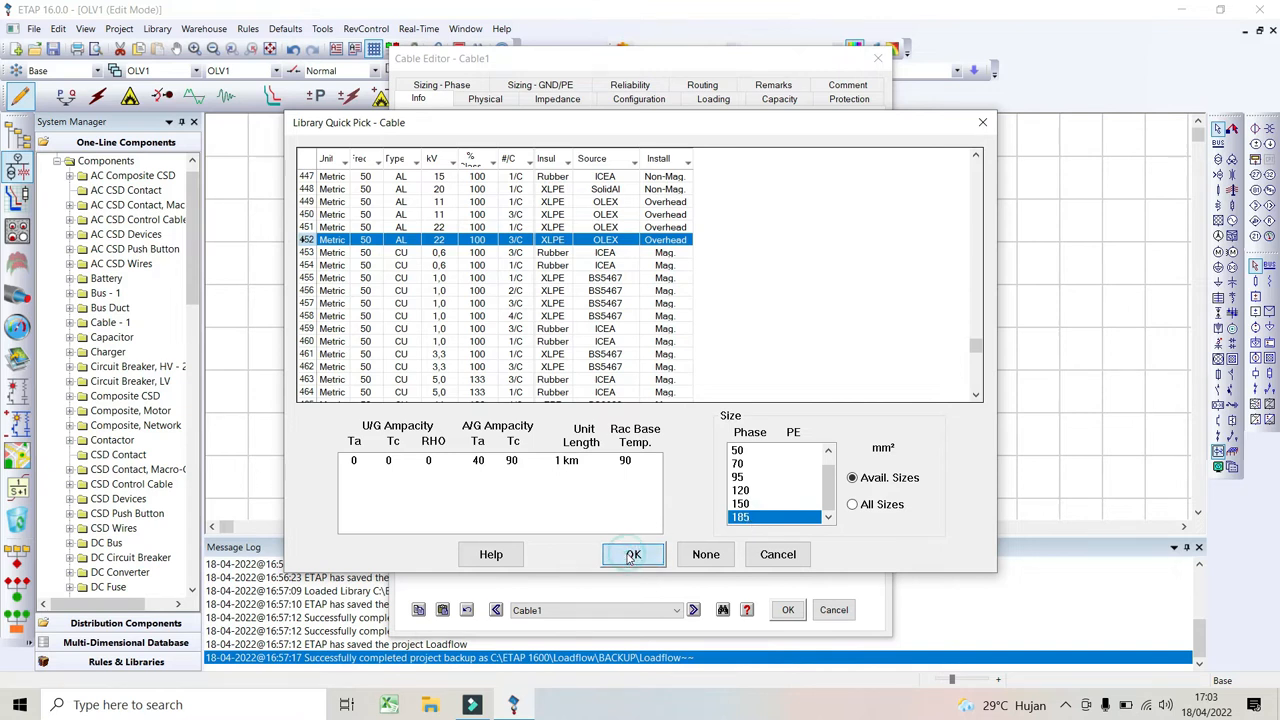
# Accept the Cable1 settings and add a 150 m cable below circuit breaker CB2, connected to it.
pyautogui.click(788, 612)
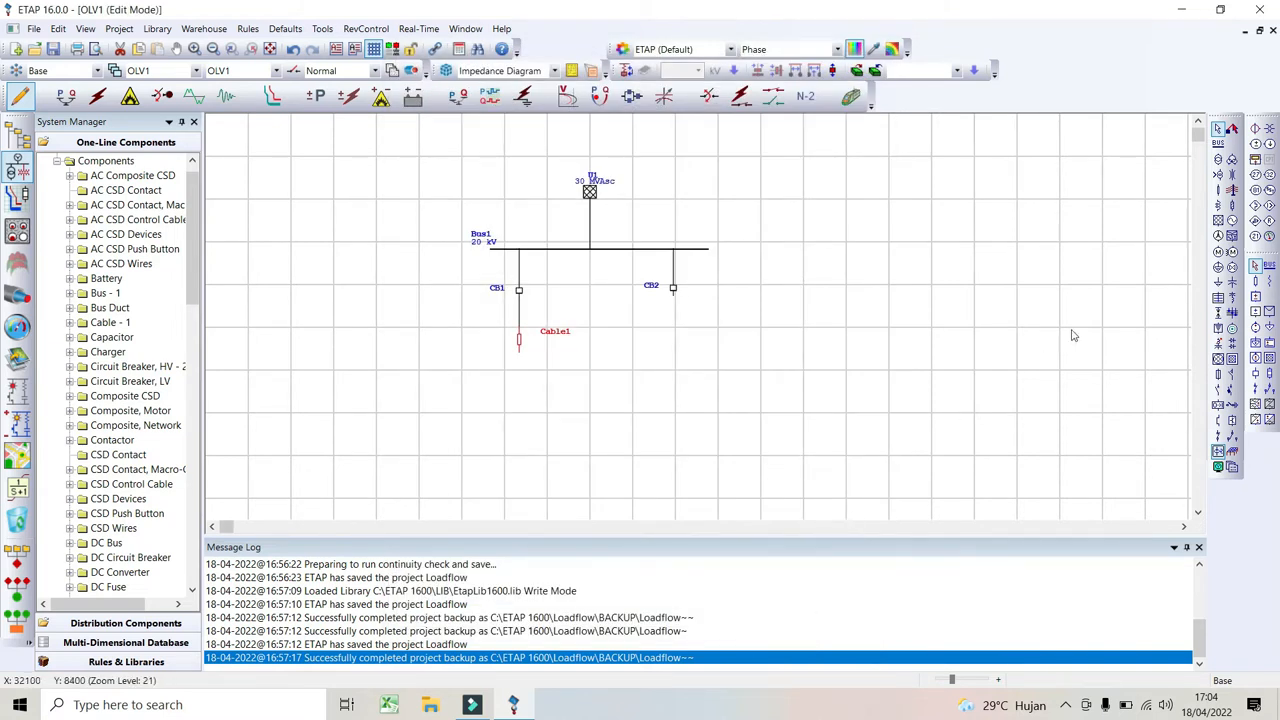
pyautogui.click(1218, 190)
pyautogui.moveTo(673, 302); pyautogui.dragTo(673, 338)
pyautogui.doubleClick(673, 338)
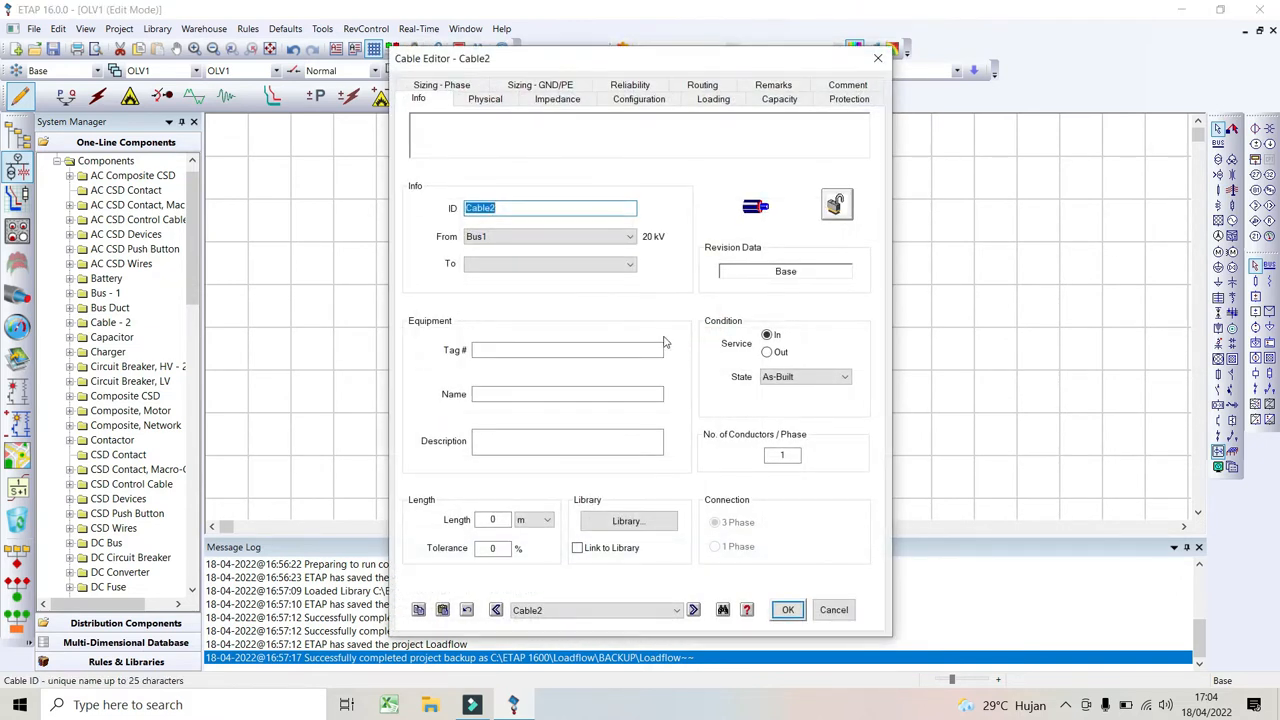
pyautogui.click(491, 522)
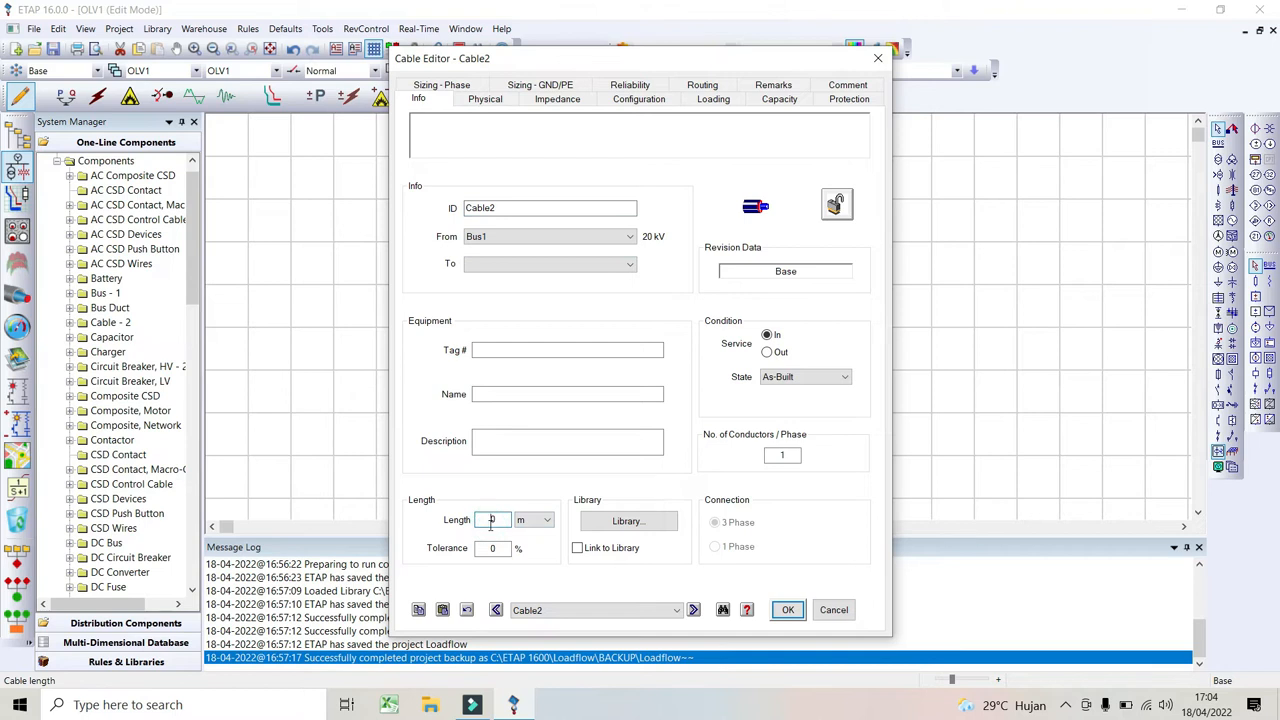
# Assign Cable2 the library type 33 kV CU 3/C XLPE, source BS6622, magnetic installation, with a 400 mm² phase size.
pyautogui.click(592, 522)
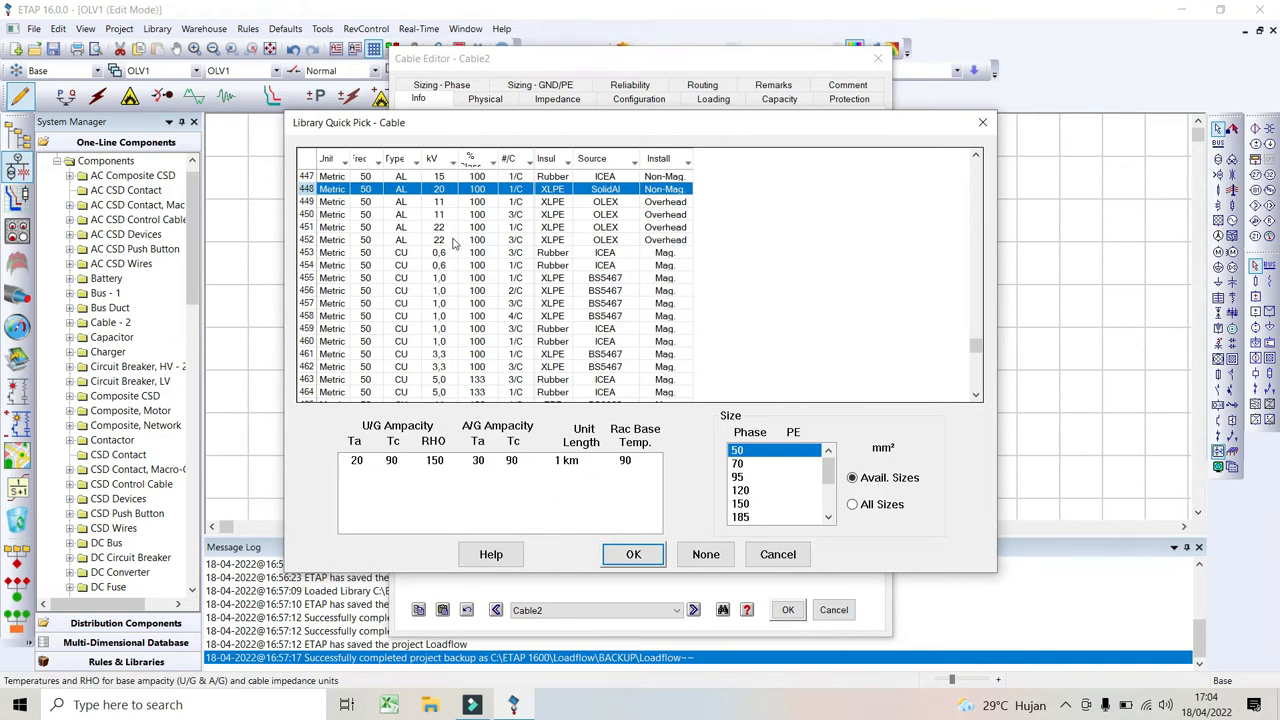
pyautogui.click(450, 245)
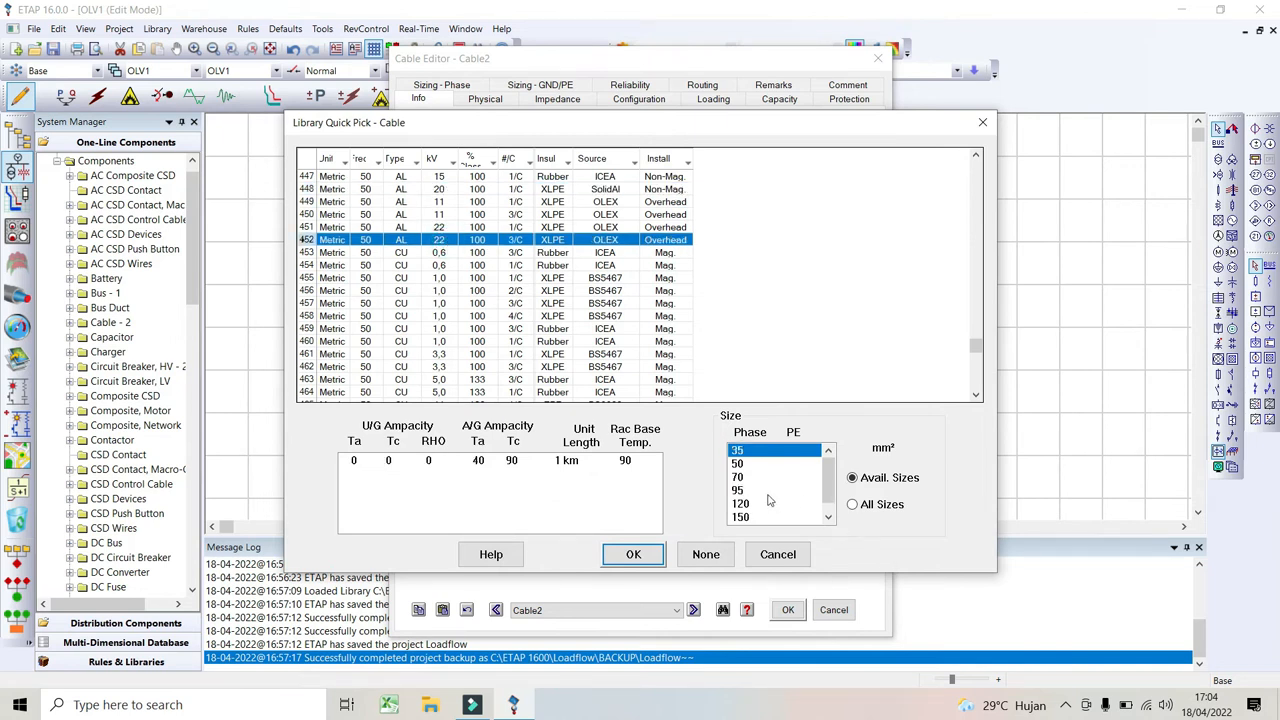
pyautogui.scroll(-1, 769, 500)
pyautogui.scroll(-4, 557, 353)
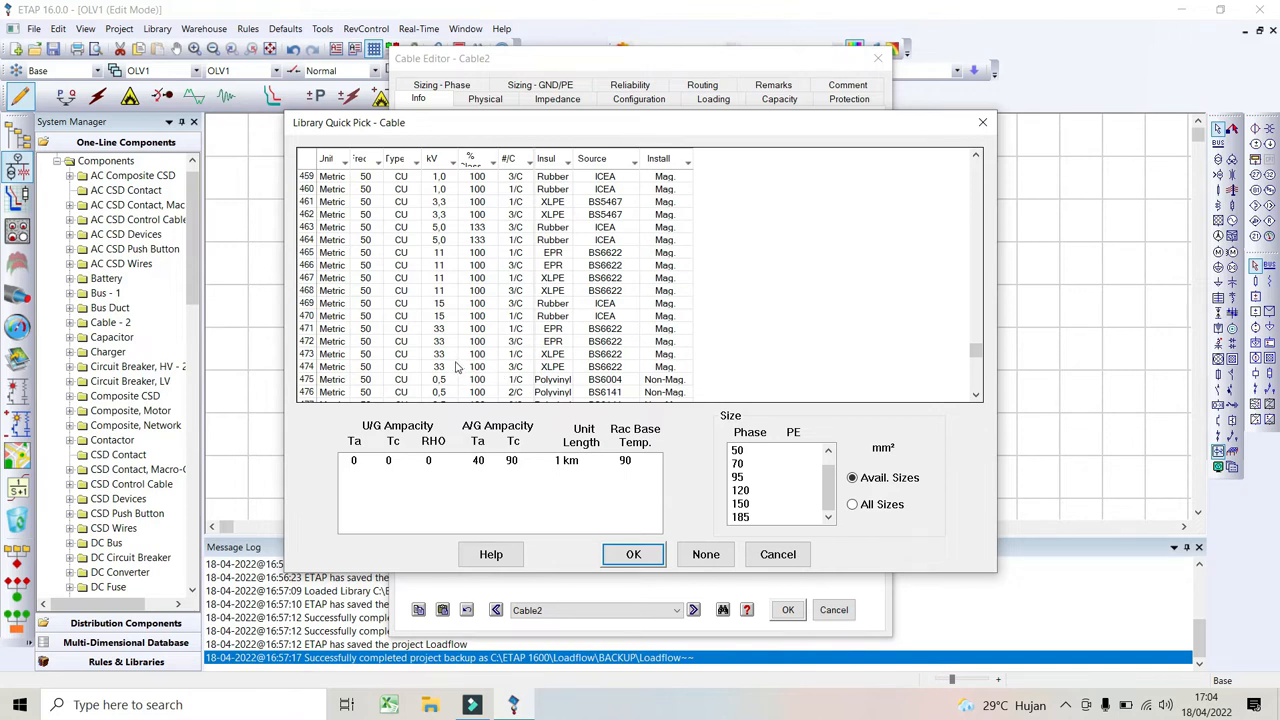
pyautogui.click(455, 367)
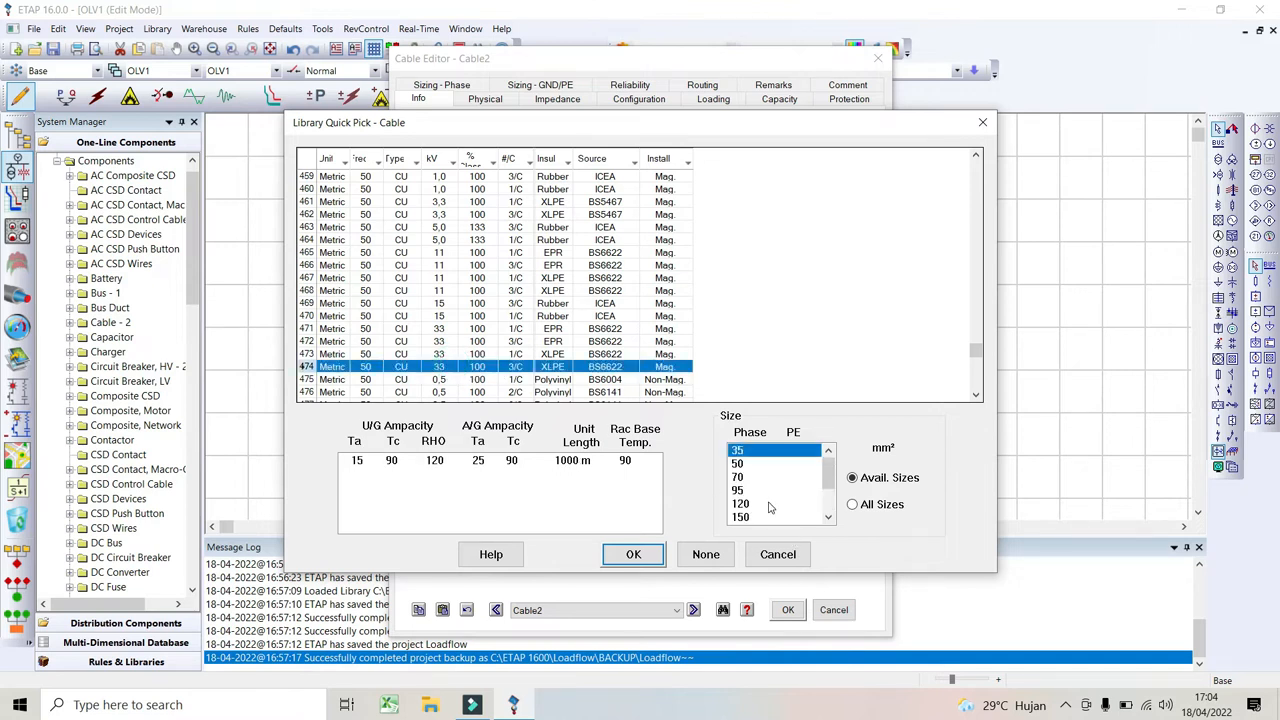
pyautogui.scroll(-2, 769, 507)
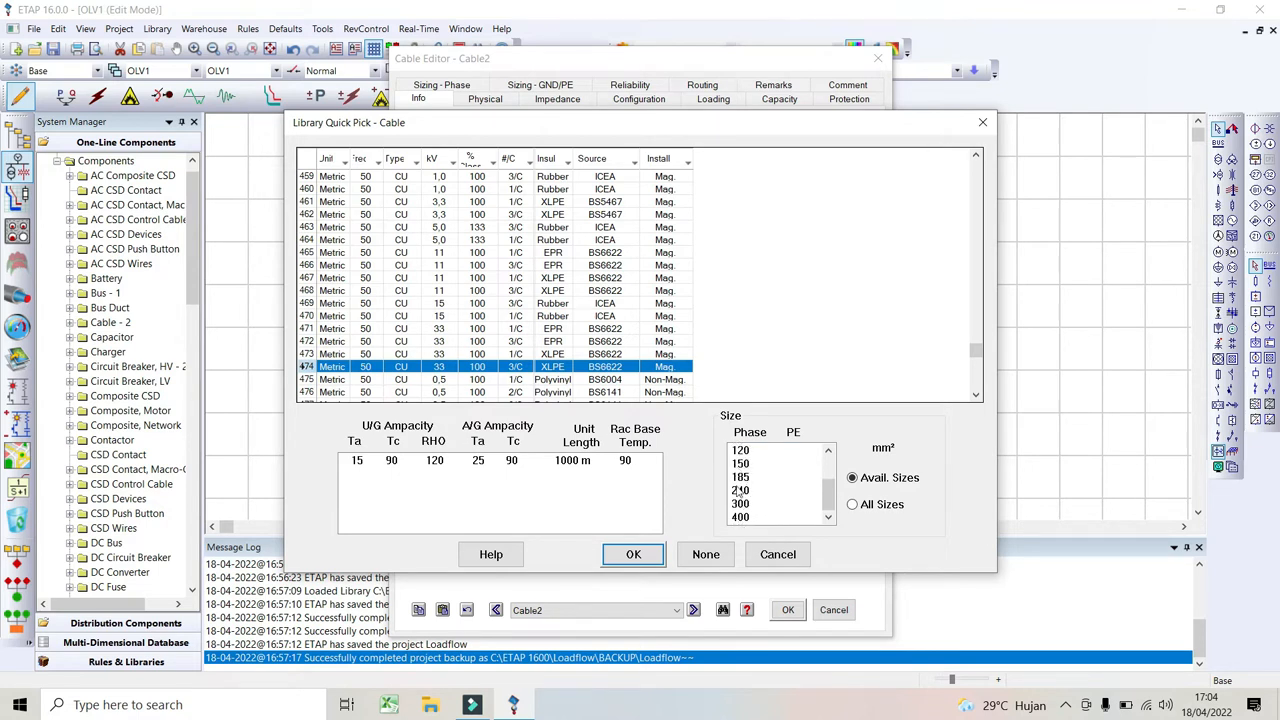
pyautogui.click(750, 517)
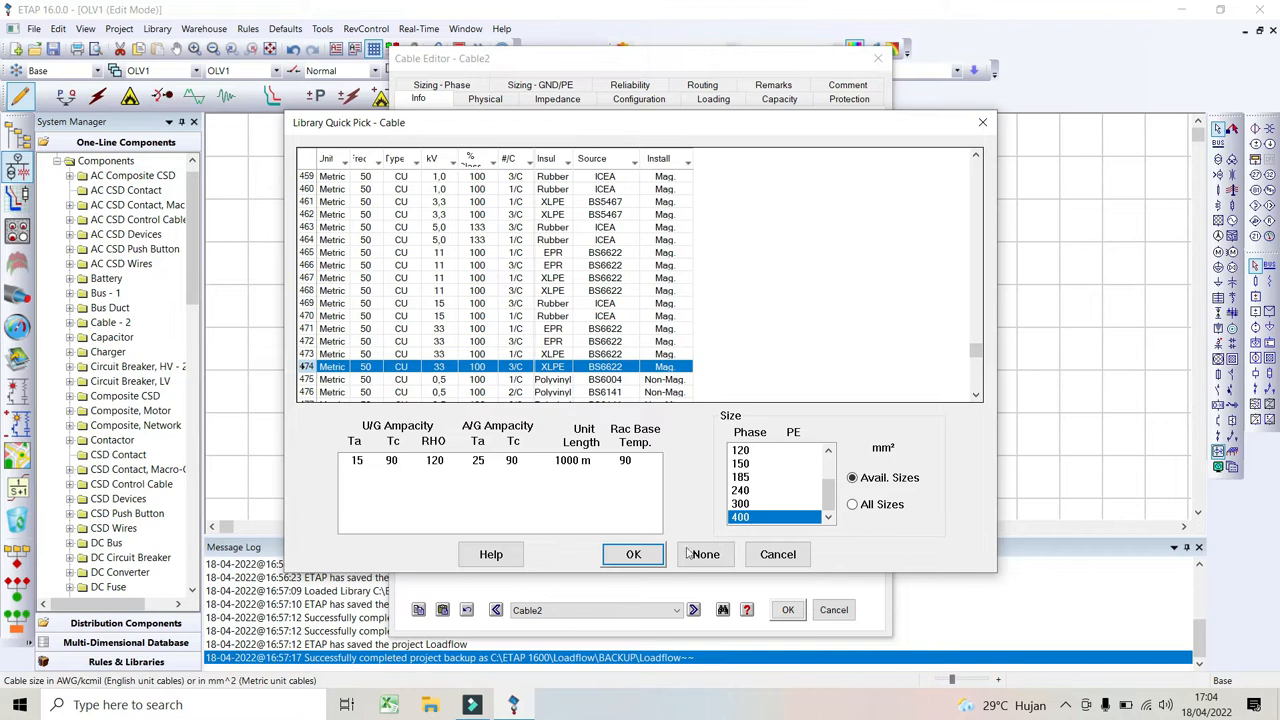
pyautogui.click(638, 553)
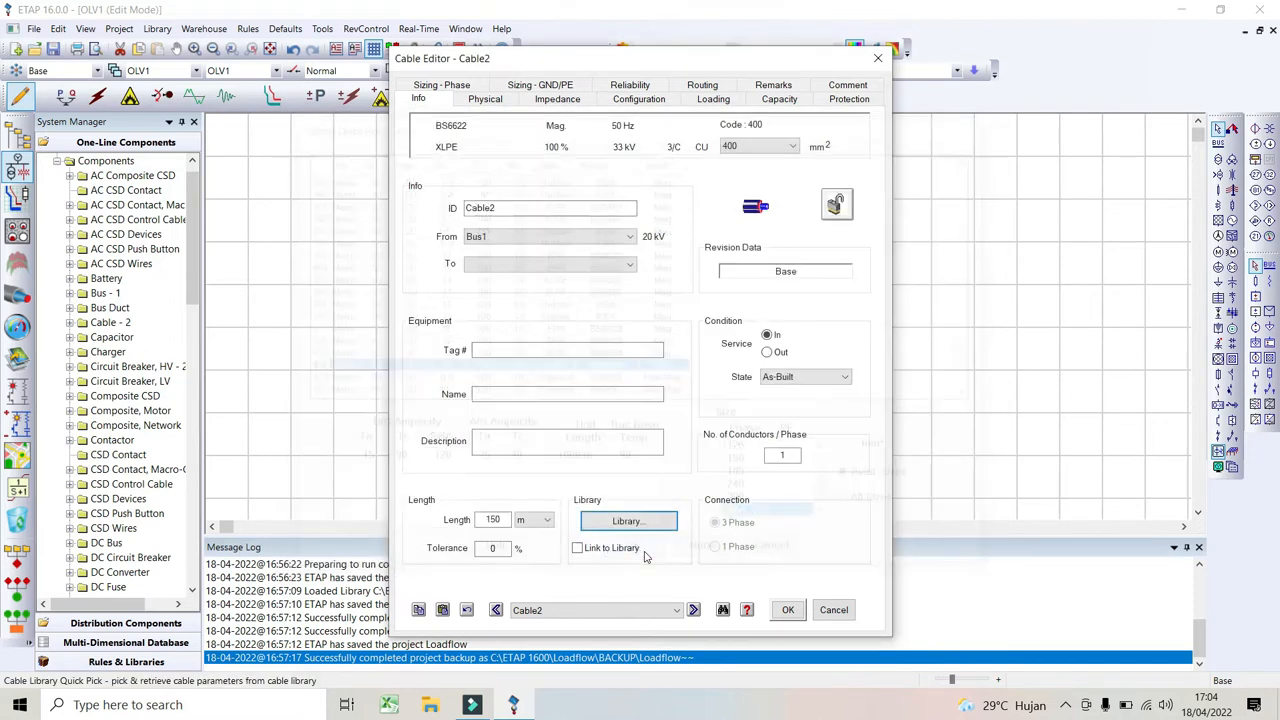
pyautogui.click(788, 610)
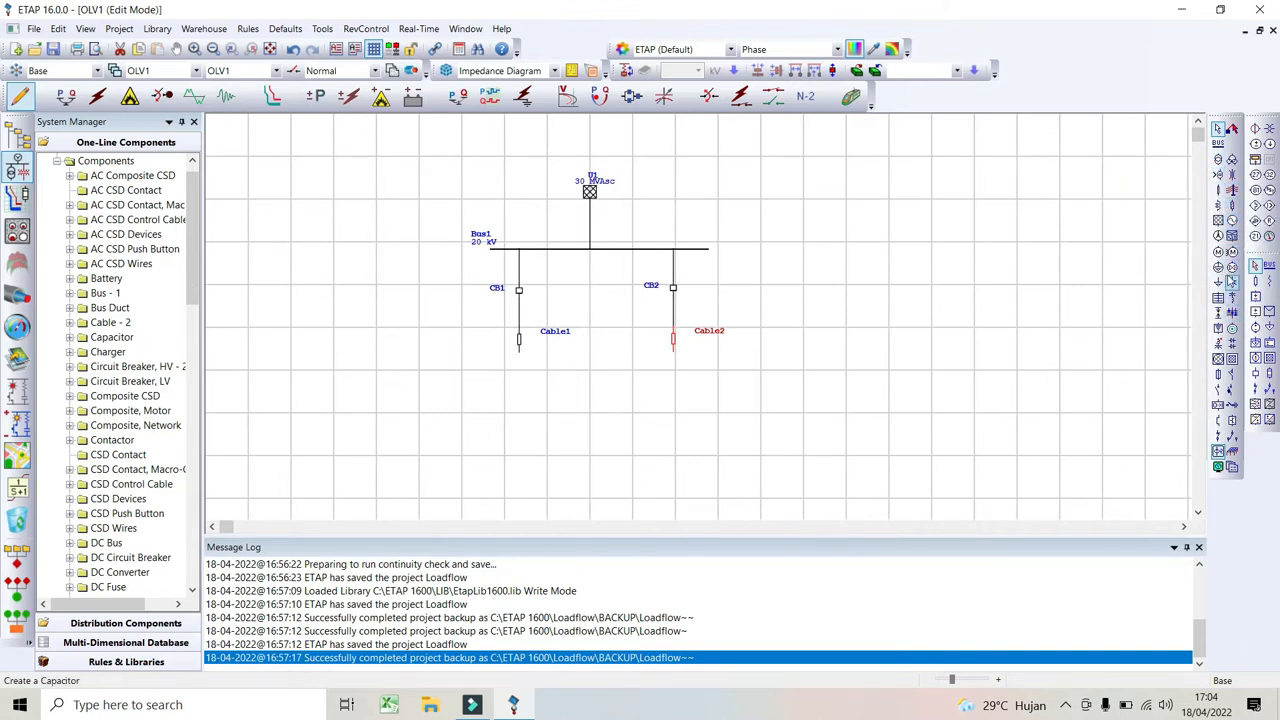
# Add a two-winding transformer below Cable1 and connect its primary side to the cable.
pyautogui.click(1219, 389)
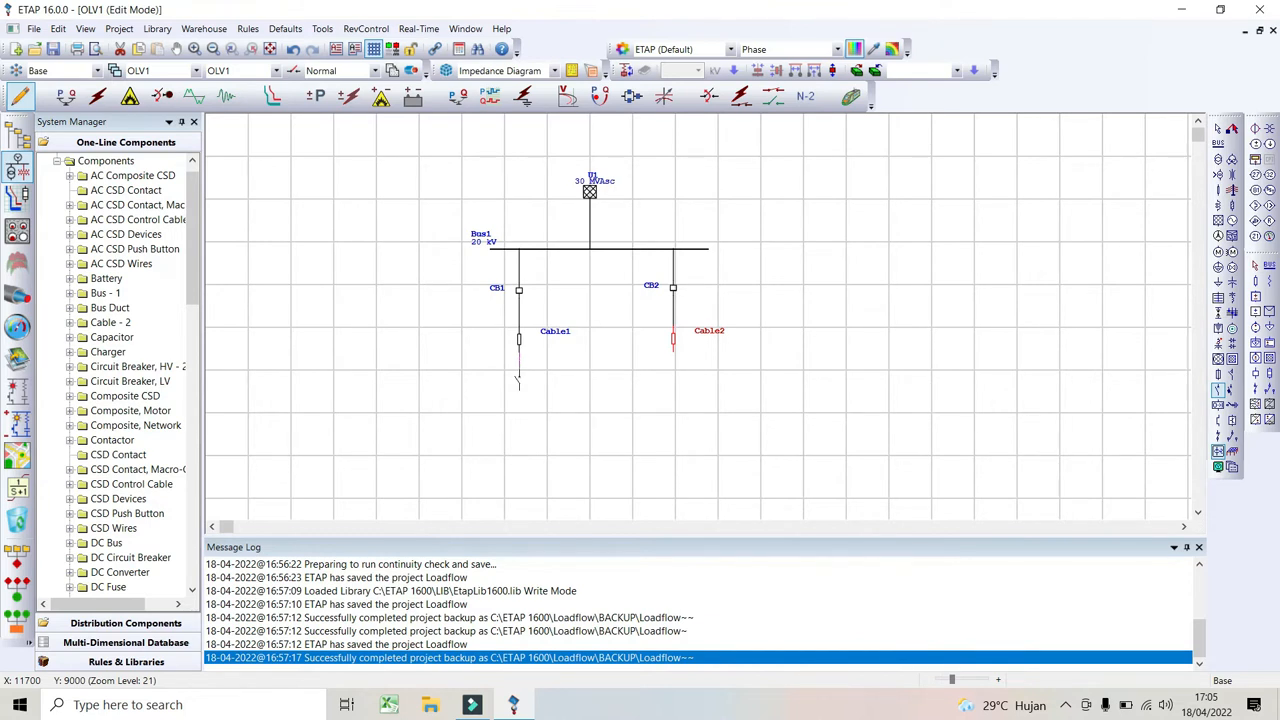
pyautogui.press('Escape')
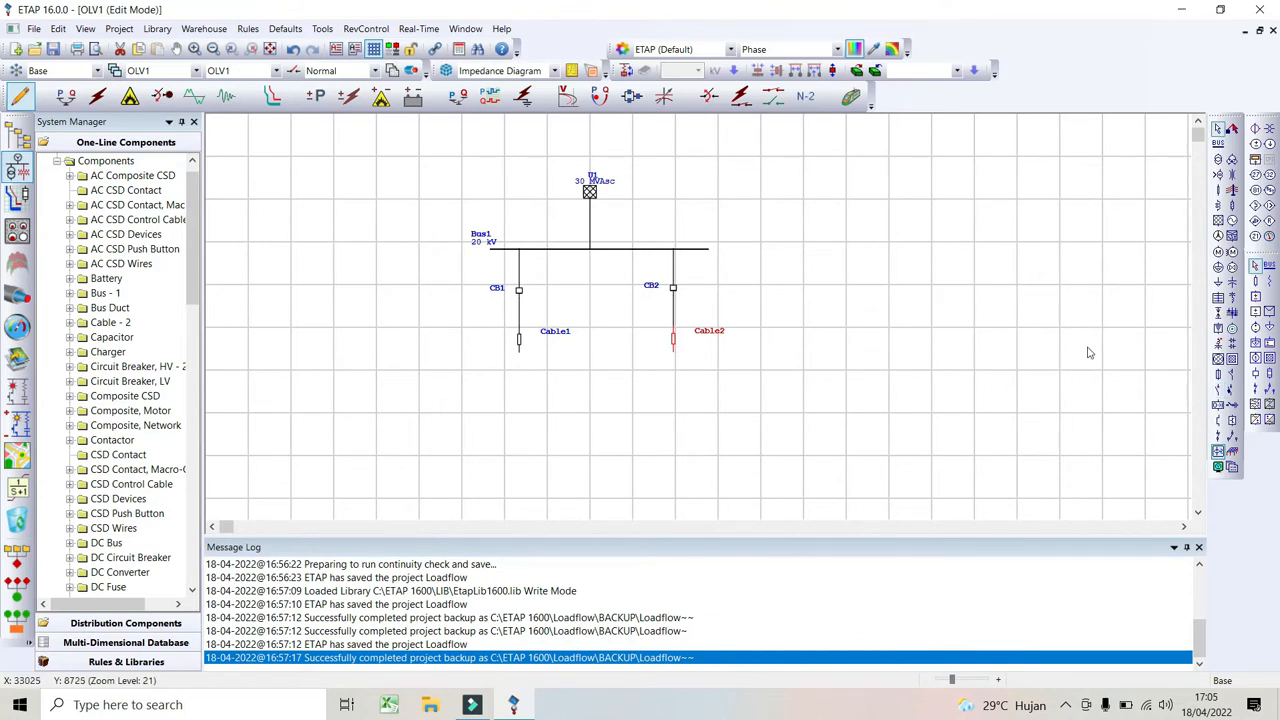
pyautogui.click(1218, 159)
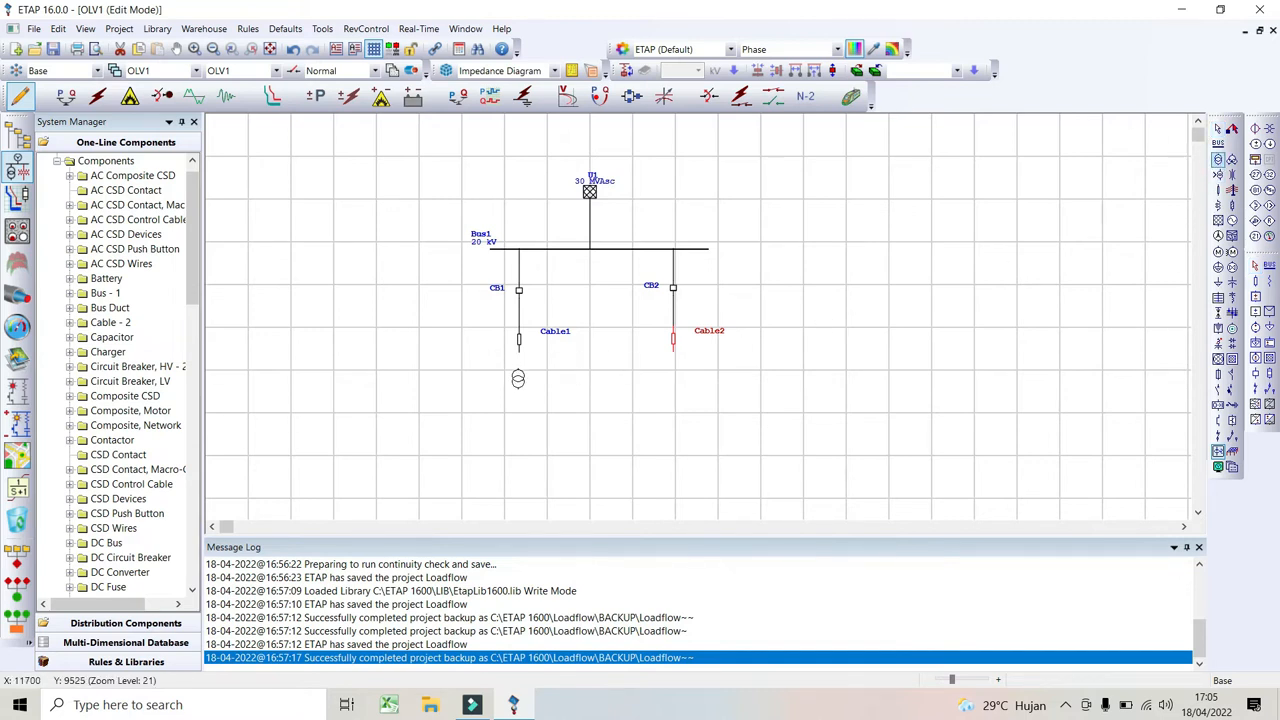
pyautogui.click(518, 378)
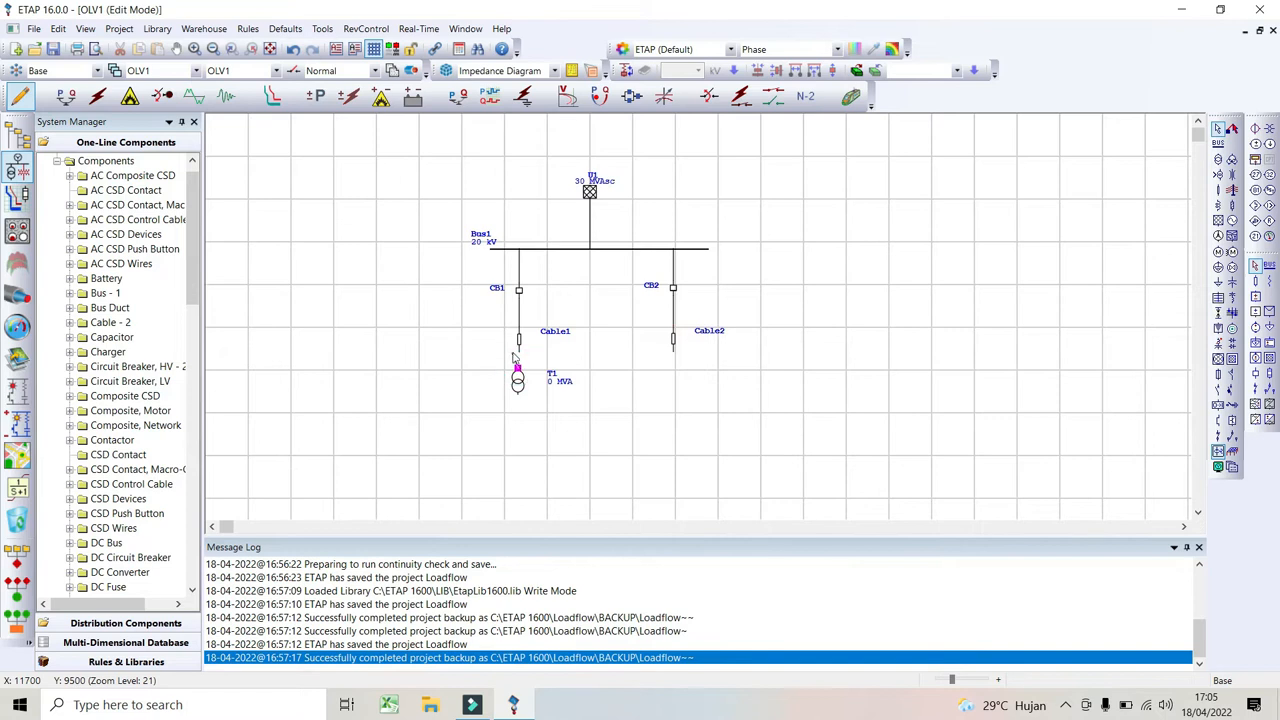
pyautogui.moveTo(513, 354); pyautogui.dragTo(519, 352)
pyautogui.click(519, 382)
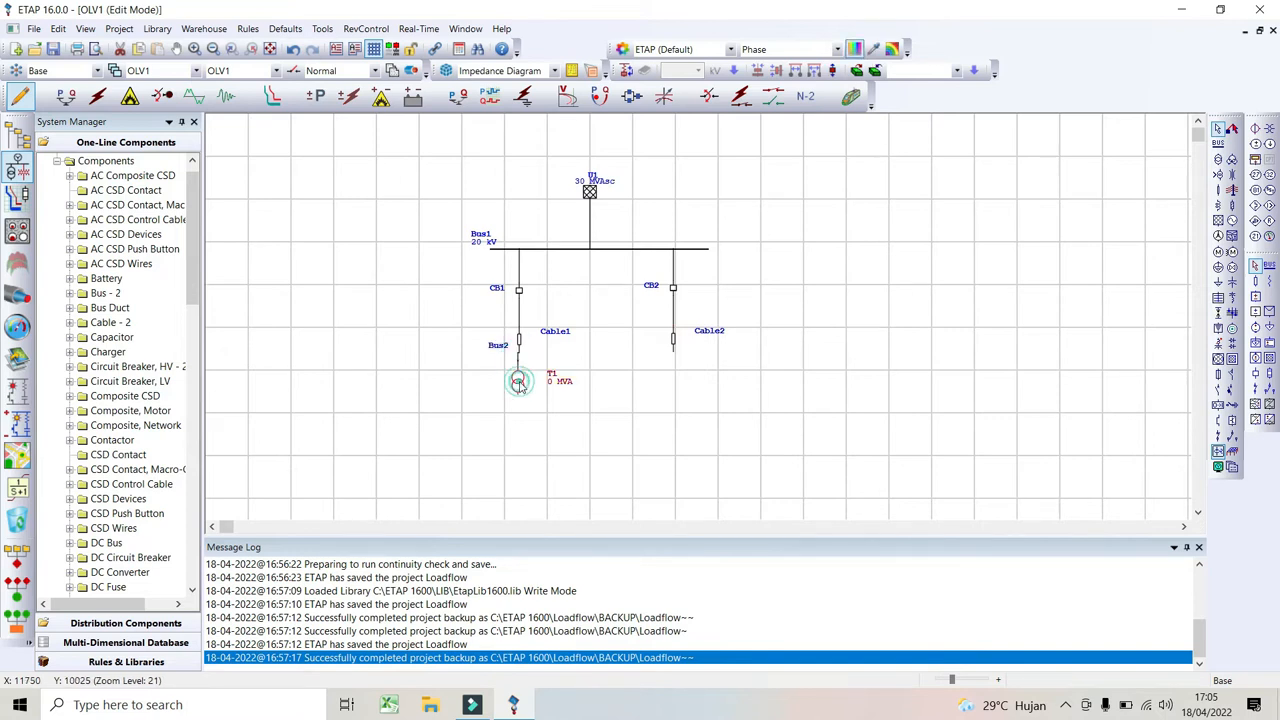
# Set transformer T1's secondary voltage to 0.4 kV and its rated power to 5 MVA.
pyautogui.doubleClick(519, 386)
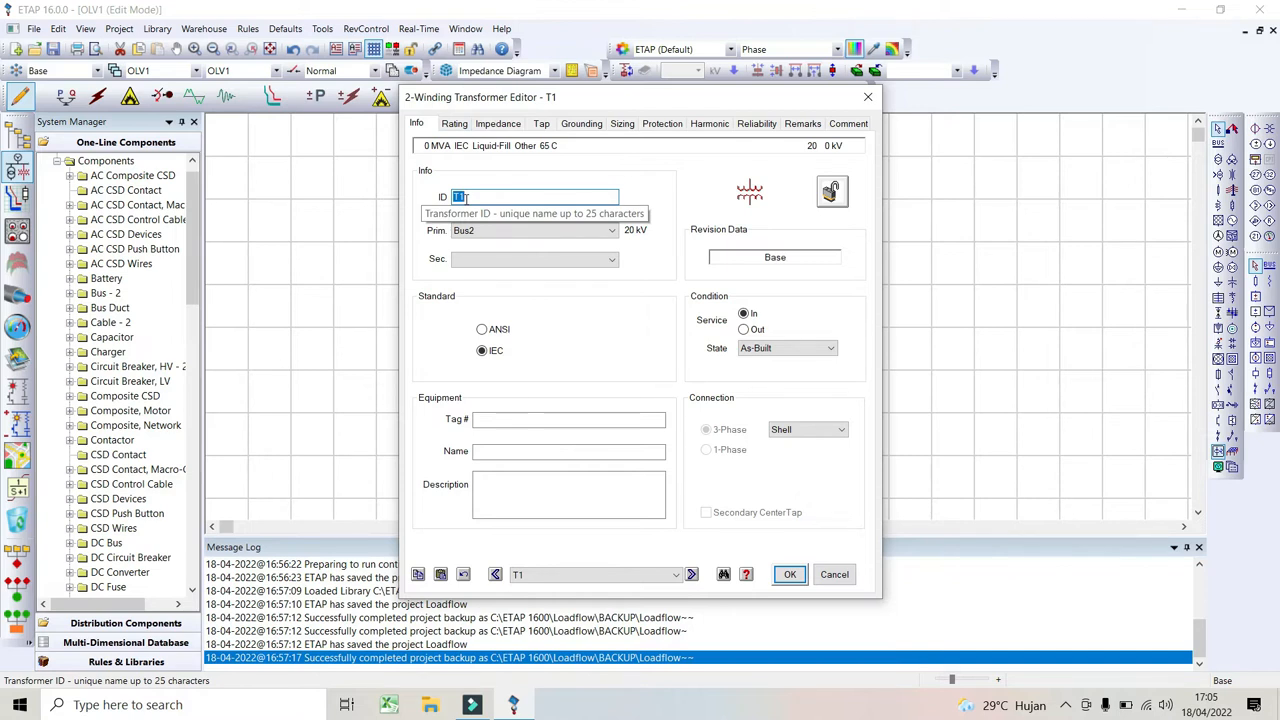
pyautogui.click(452, 124)
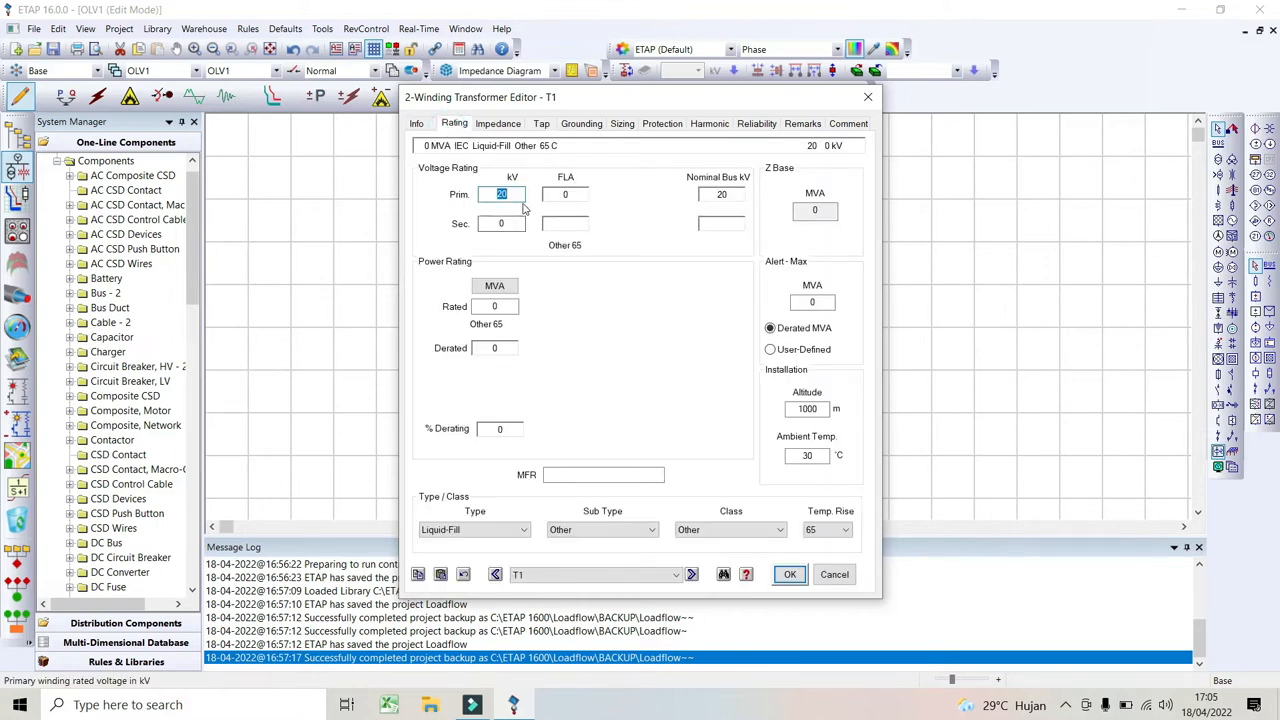
pyautogui.click(500, 221)
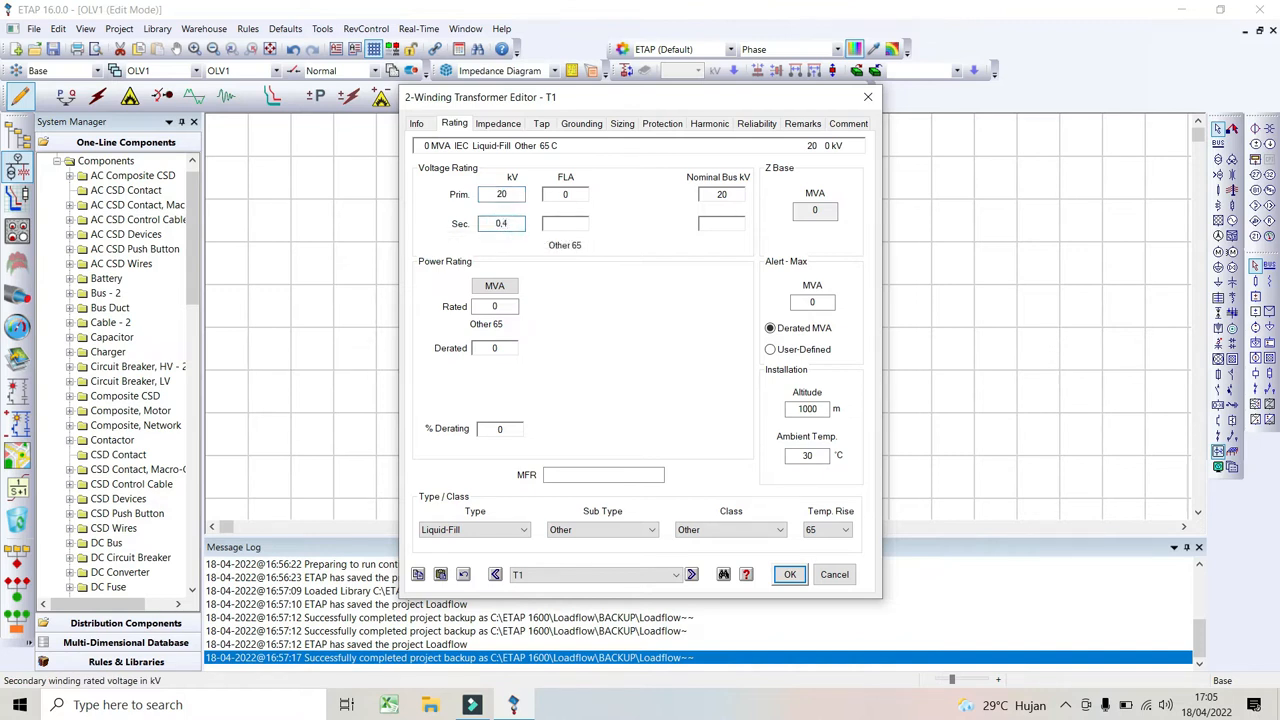
pyautogui.press('Tab')
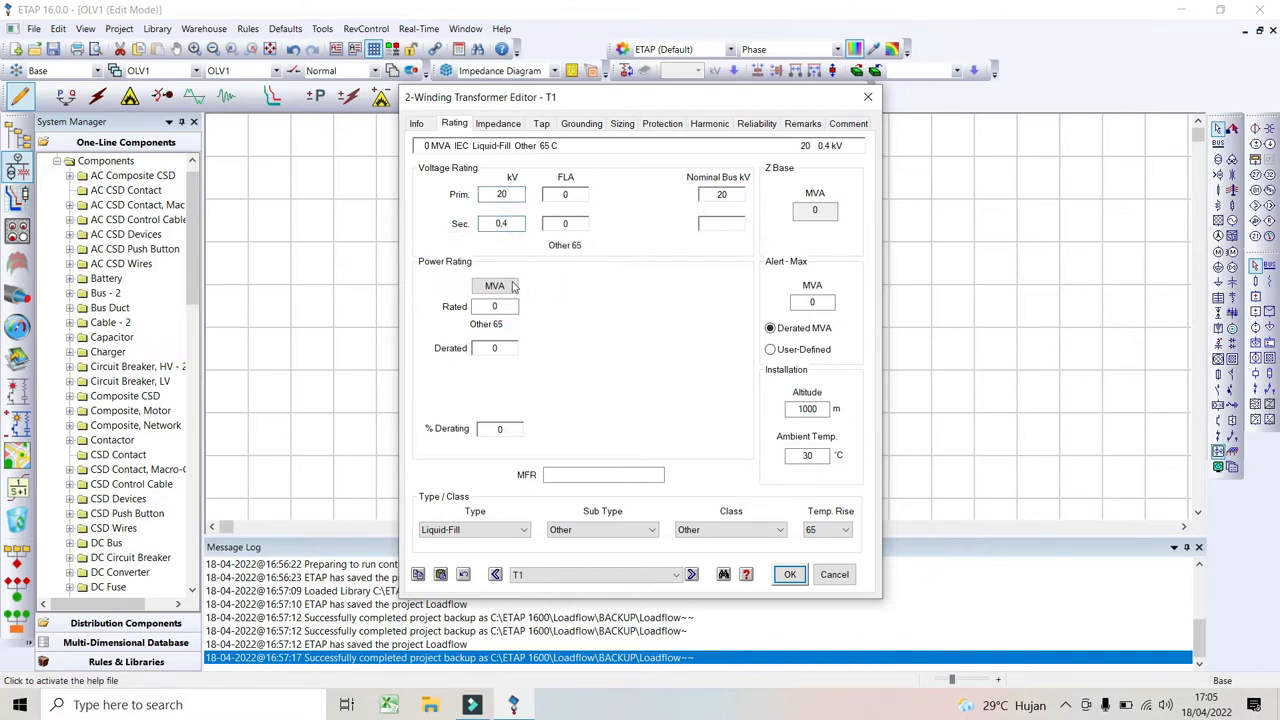
pyautogui.click(508, 287)
pyautogui.click(508, 292)
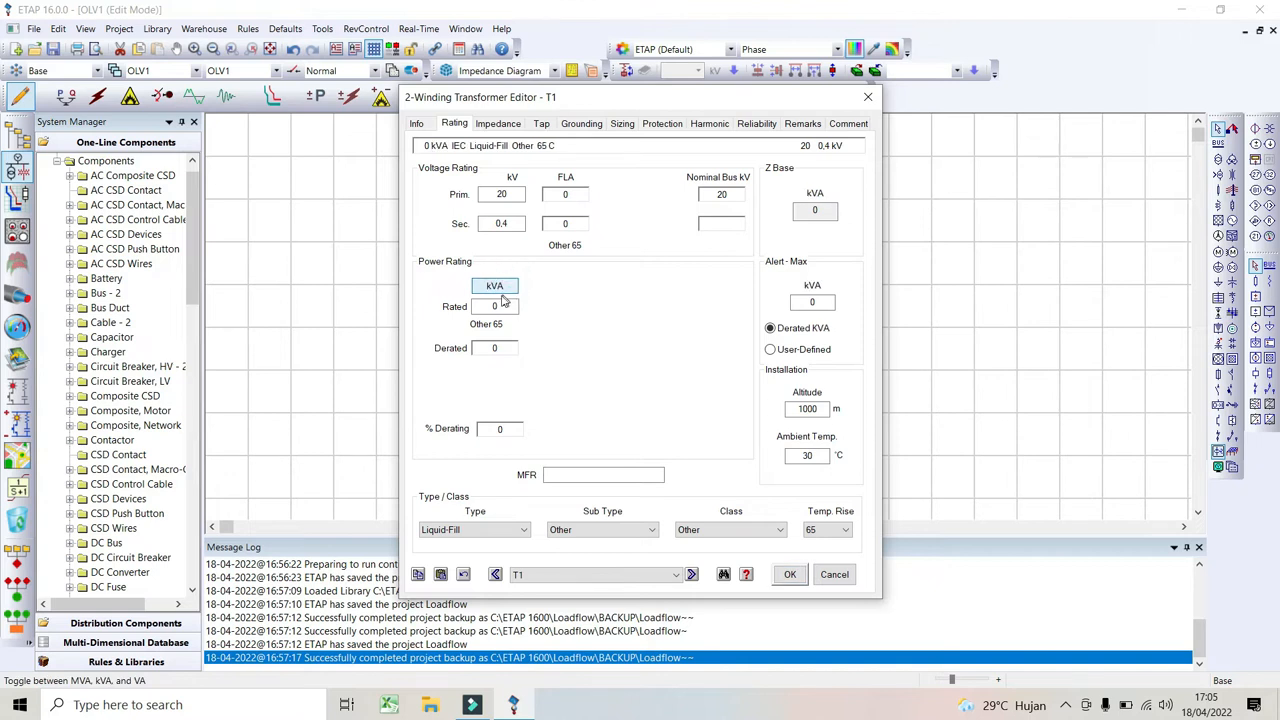
pyautogui.click(500, 288)
pyautogui.click(496, 306)
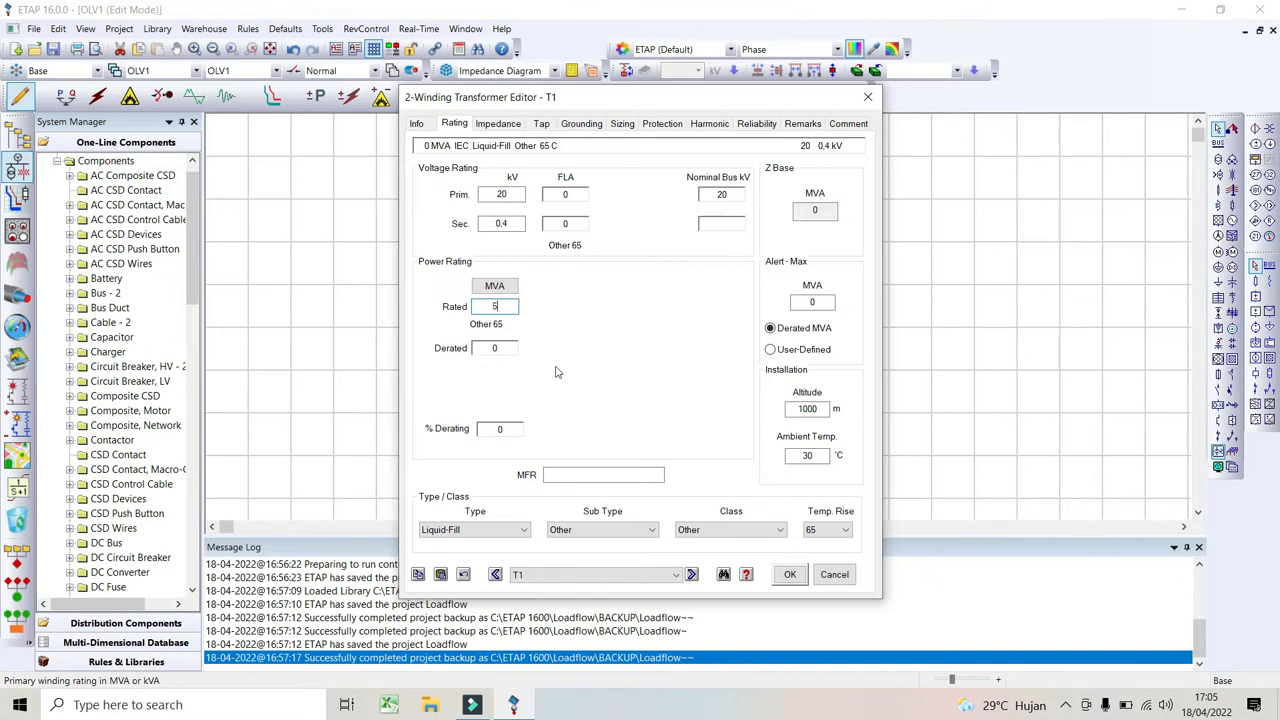
pyautogui.press('Tab')
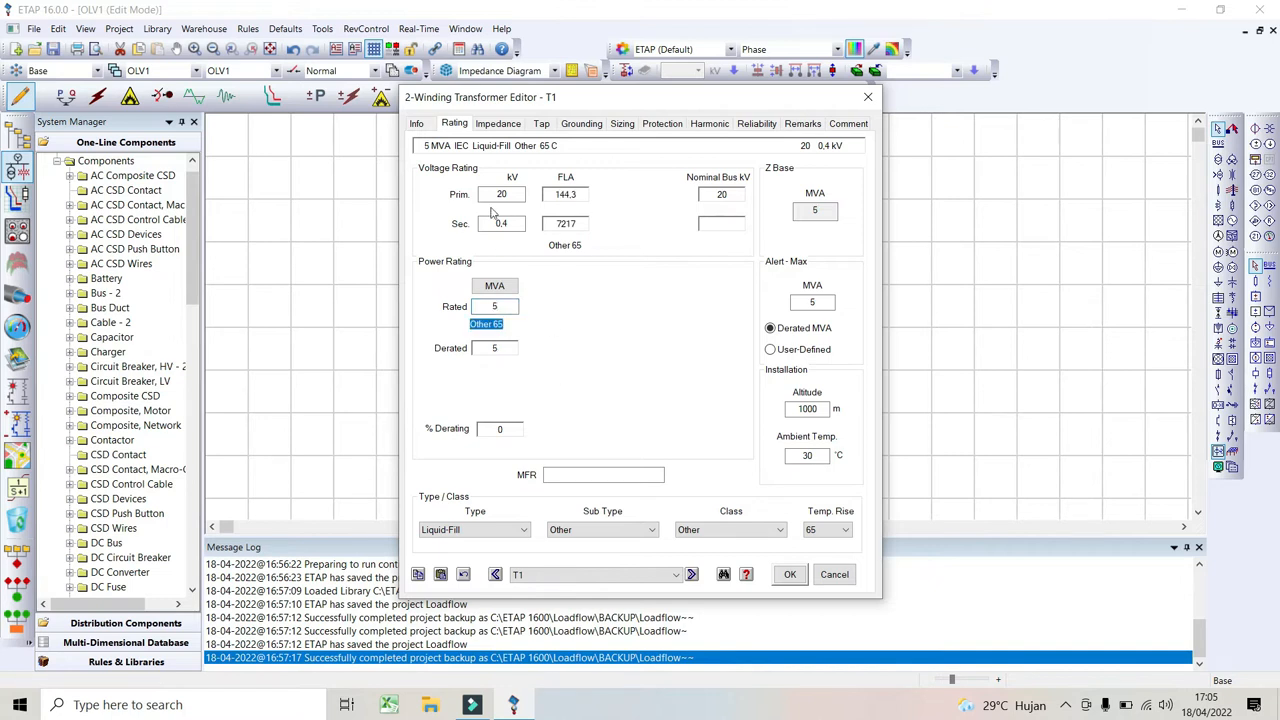
# Fill in transformer T1's impedance with the typical Z and X/R values.
pyautogui.click(497, 124)
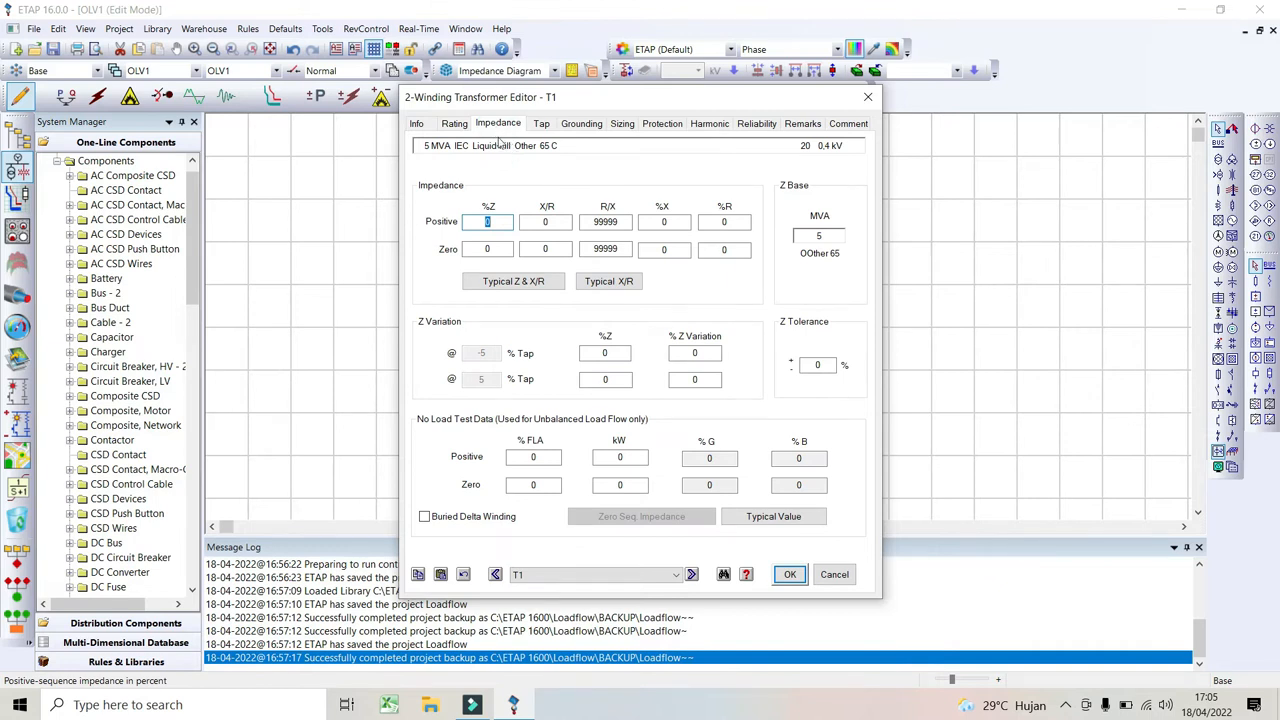
pyautogui.click(533, 284)
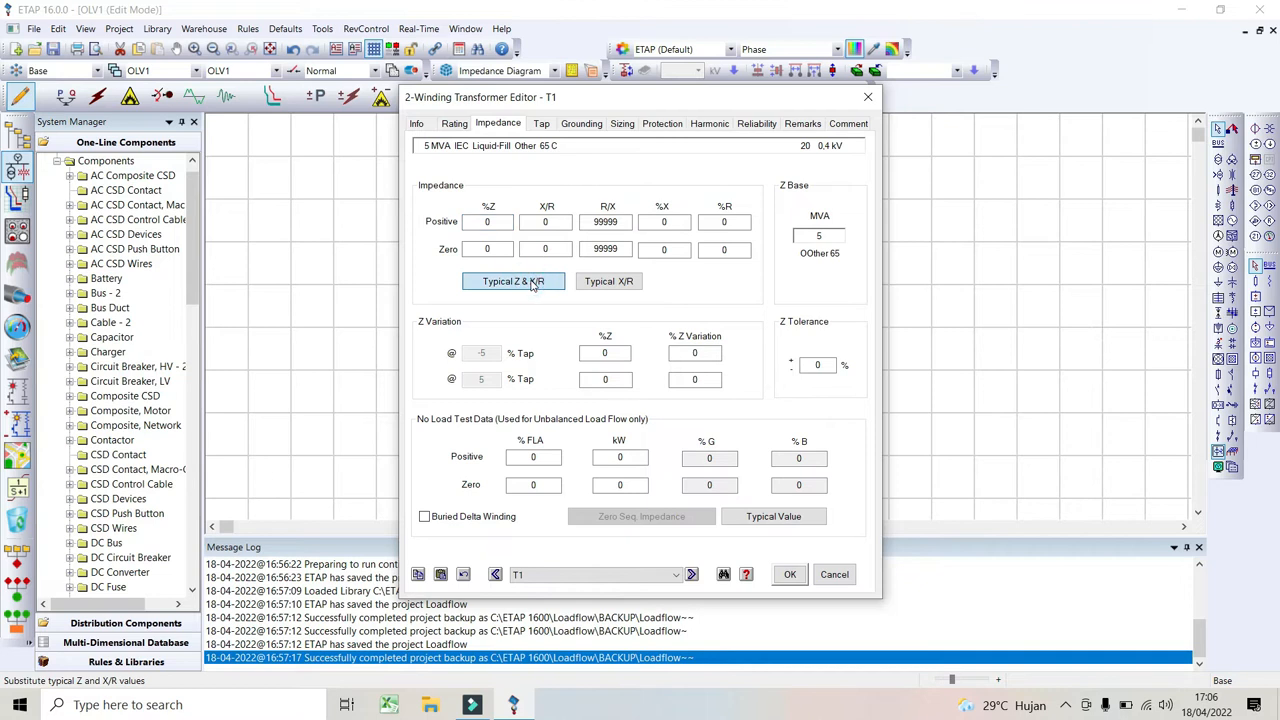
pyautogui.click(533, 284)
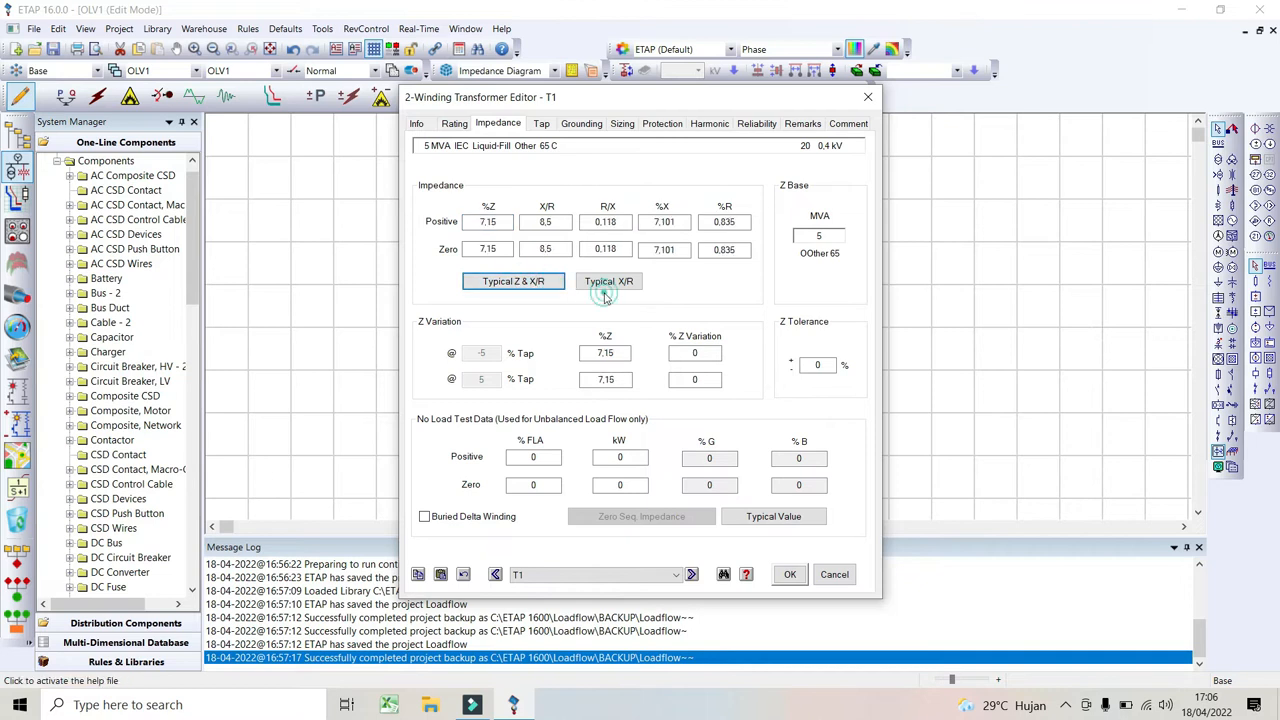
pyautogui.click(606, 283)
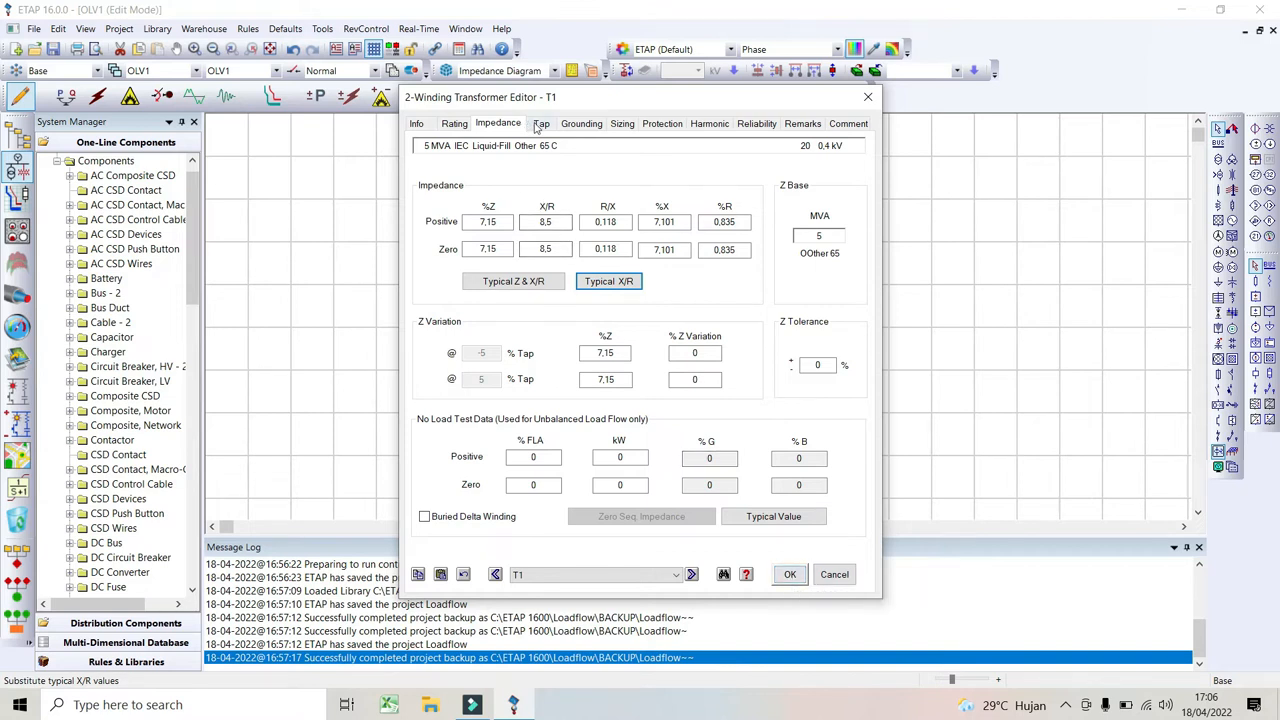
# Review transformer T1's secondary grounding options, keep Solid, and accept the transformer settings.
pyautogui.click(579, 126)
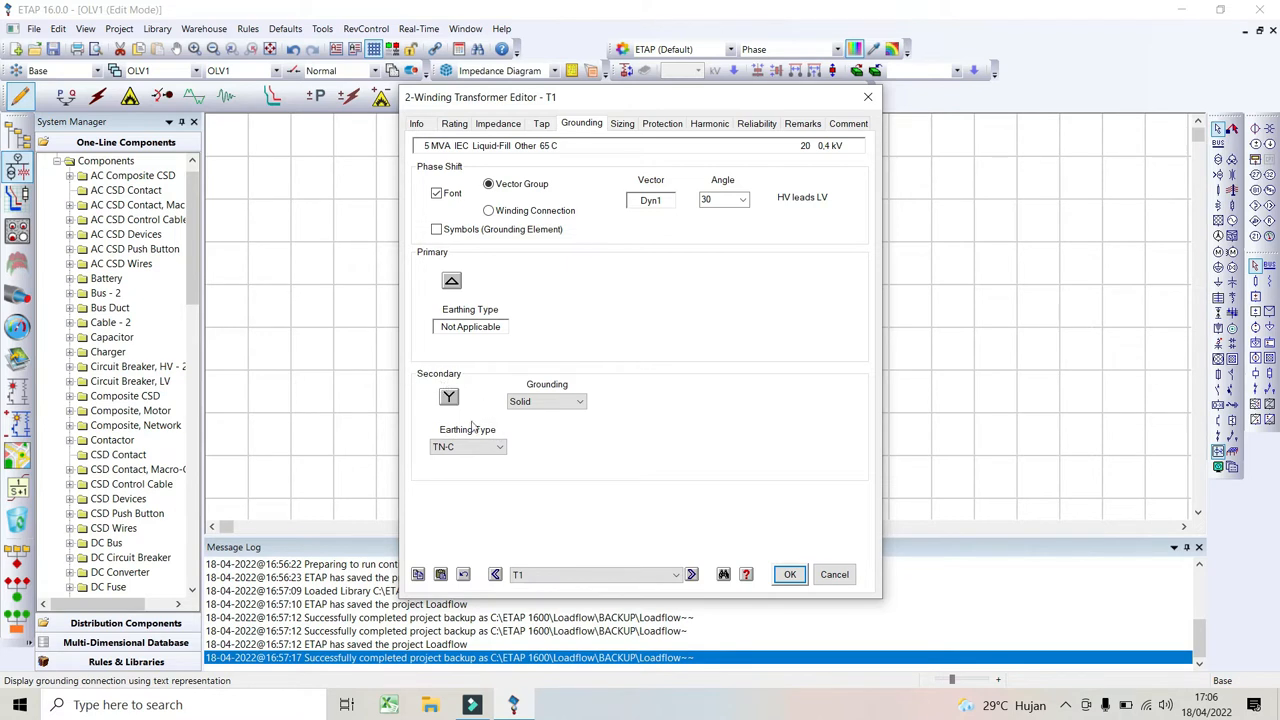
pyautogui.click(522, 403)
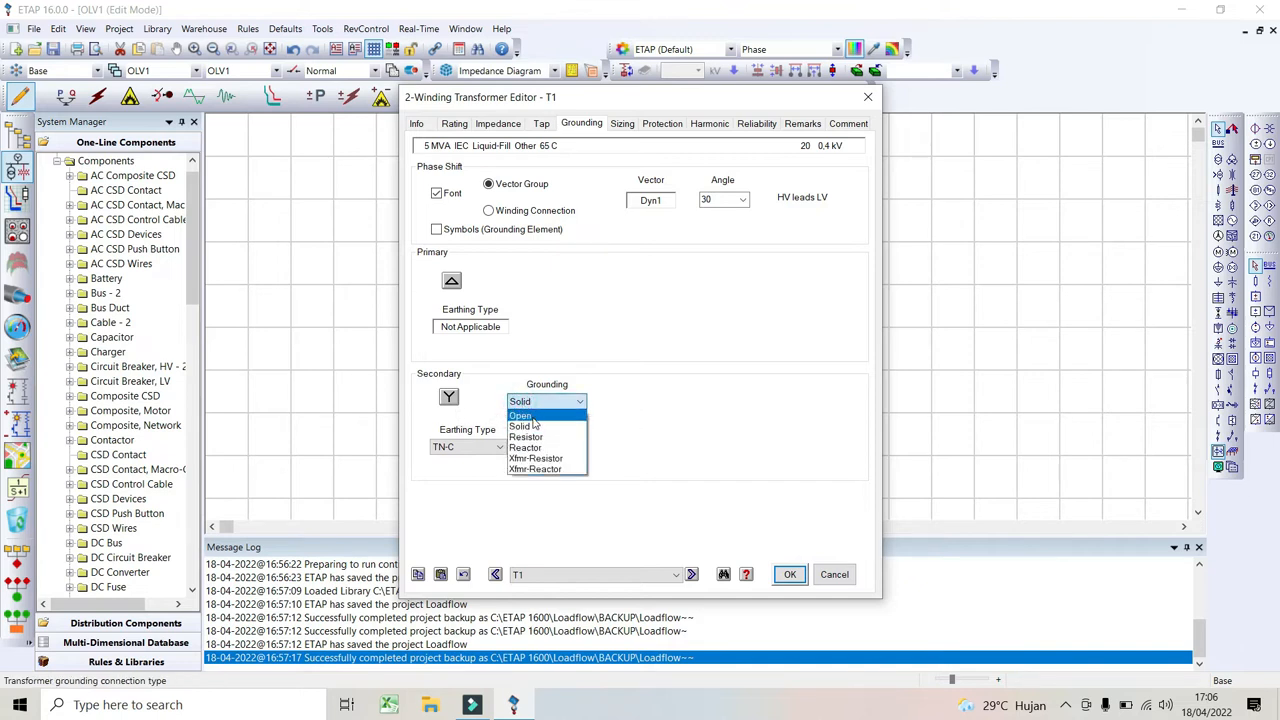
pyautogui.click(669, 441)
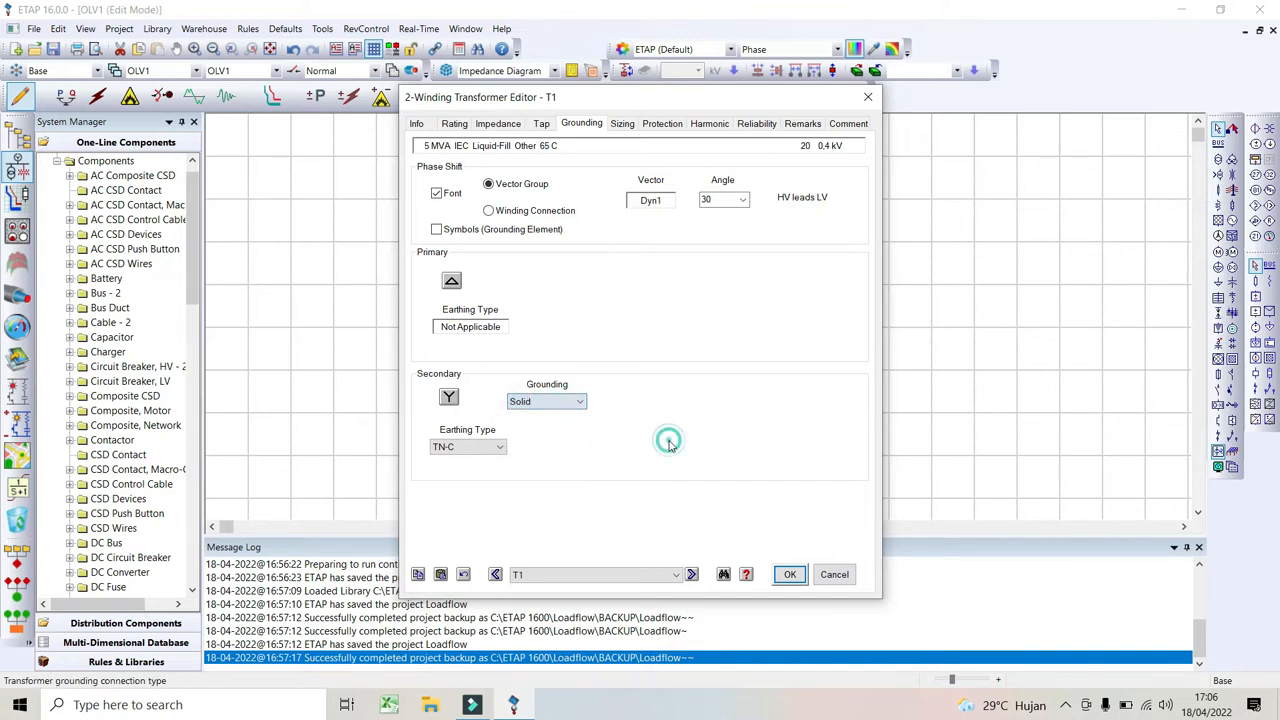
pyautogui.click(789, 574)
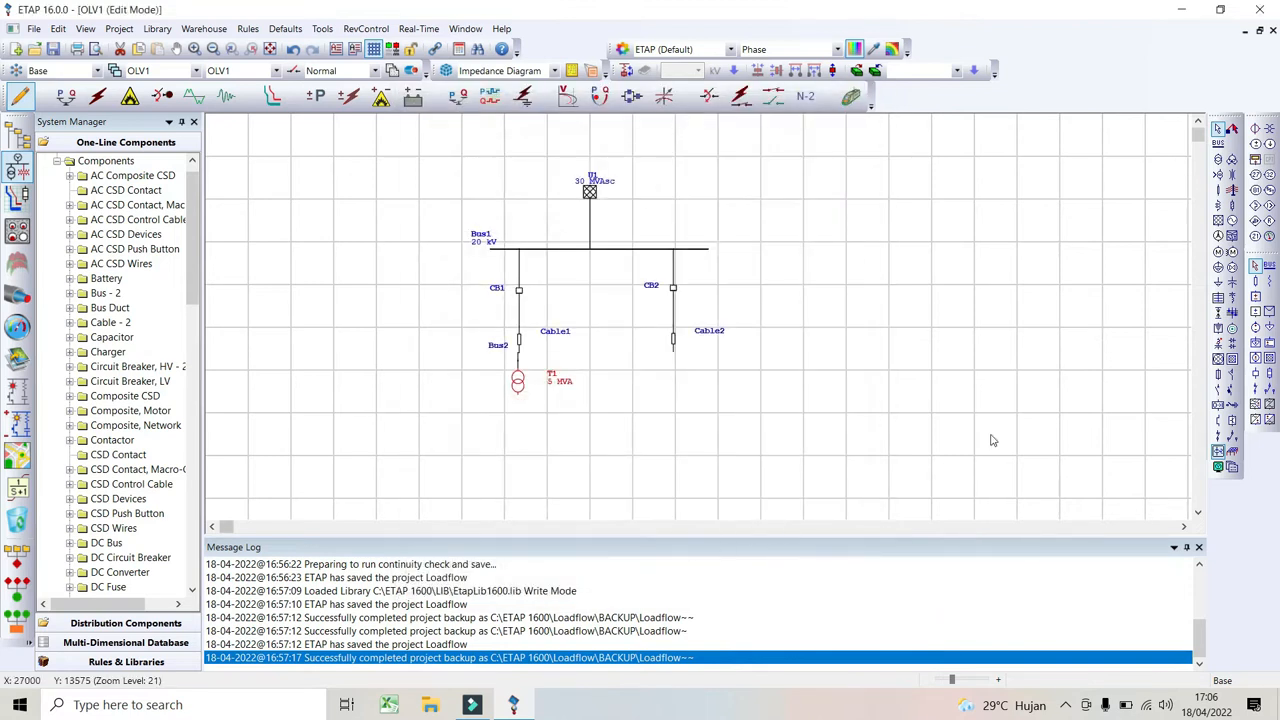
# Place a bus below transformer T1, lengthen it beyond the transformer and connect the transformer's secondary side to it.
pyautogui.click(1217, 143)
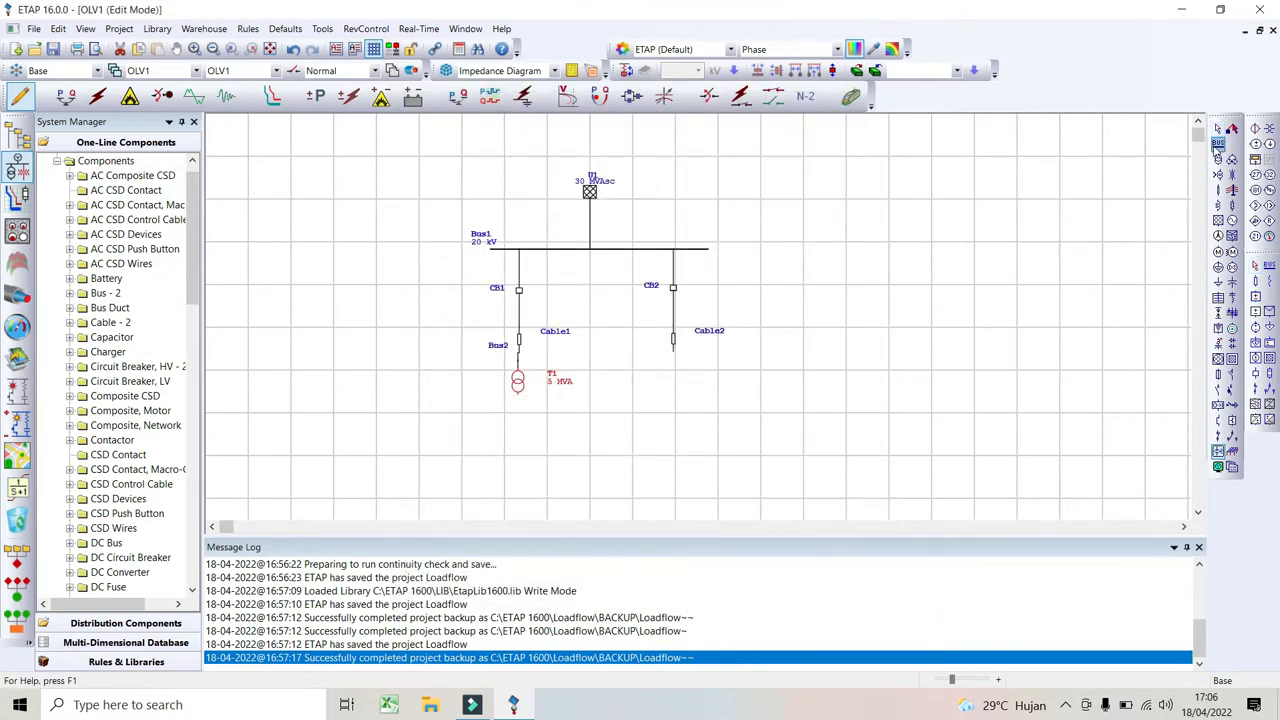
pyautogui.click(513, 428)
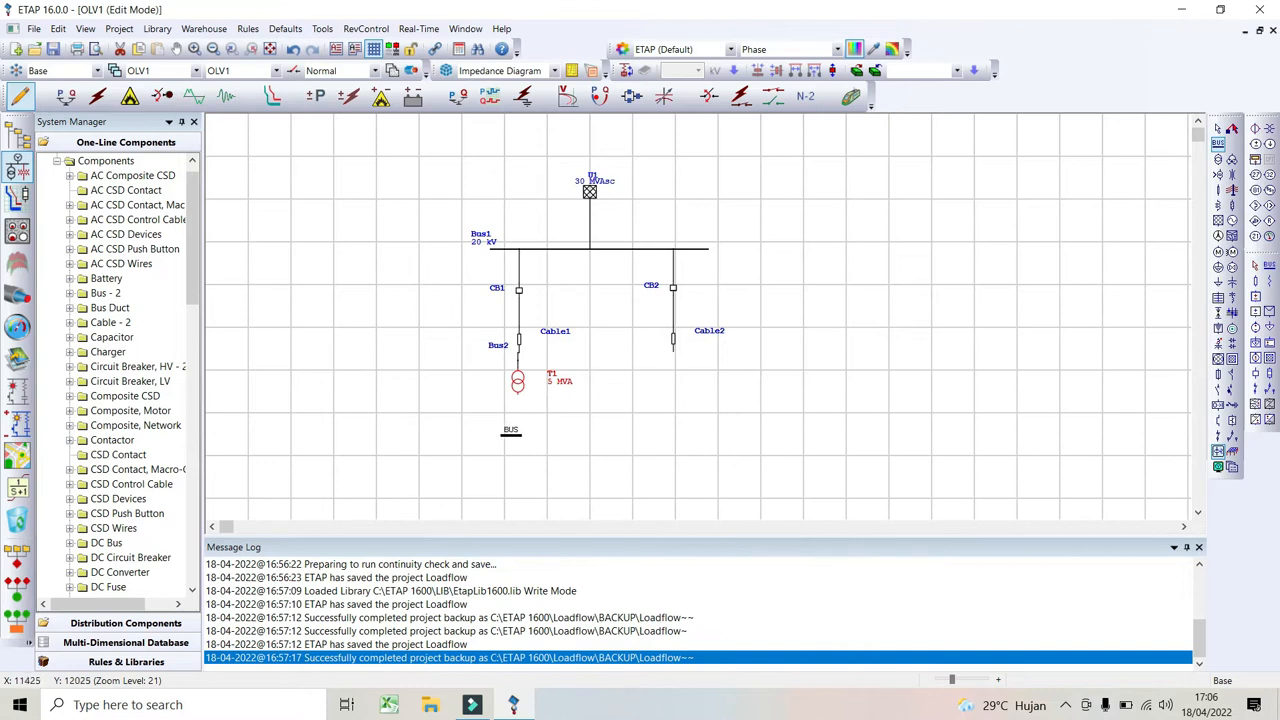
pyautogui.click(470, 432)
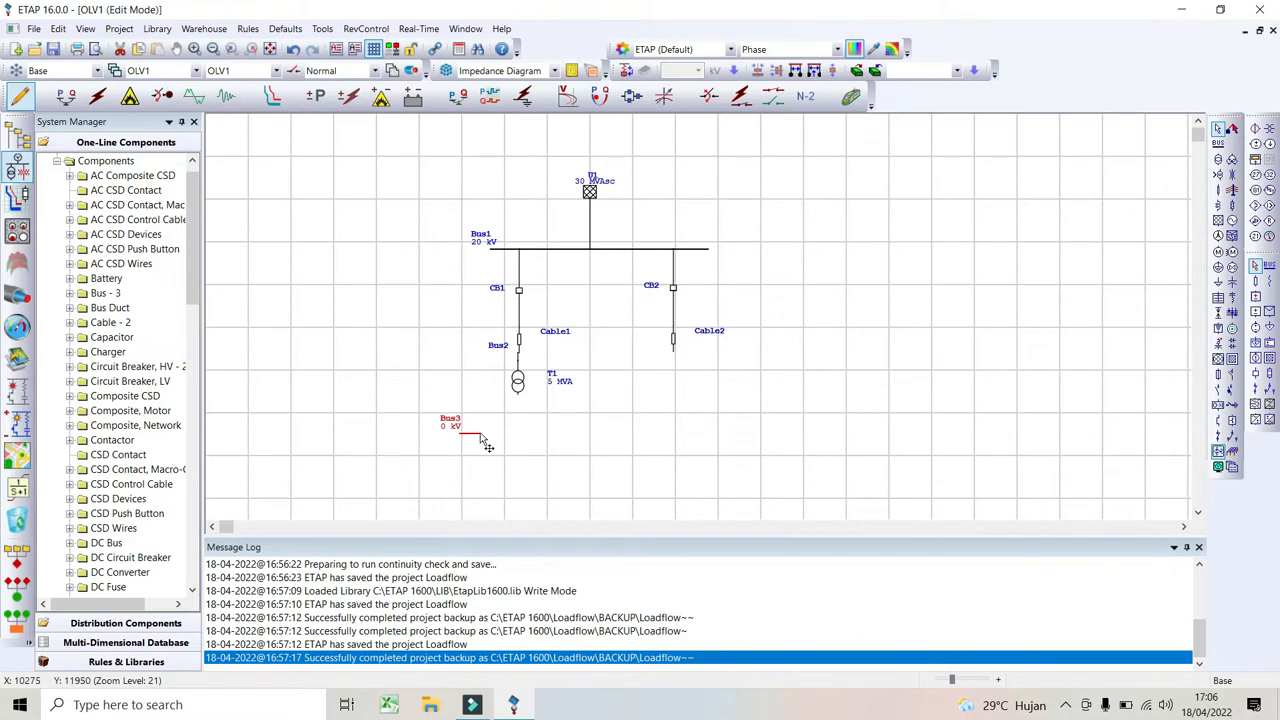
pyautogui.moveTo(479, 432); pyautogui.dragTo(519, 437)
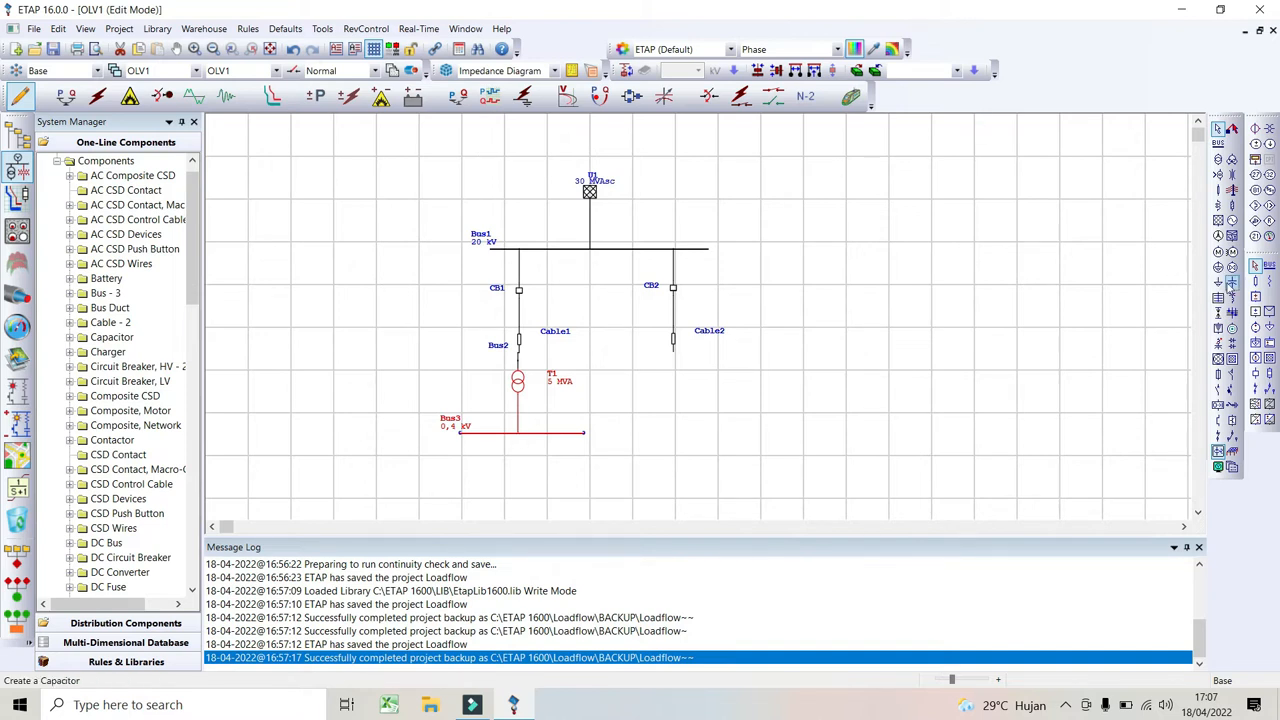
# Place a static load below the 0.4 kV bus, near the bus's left end.
pyautogui.click(1220, 284)
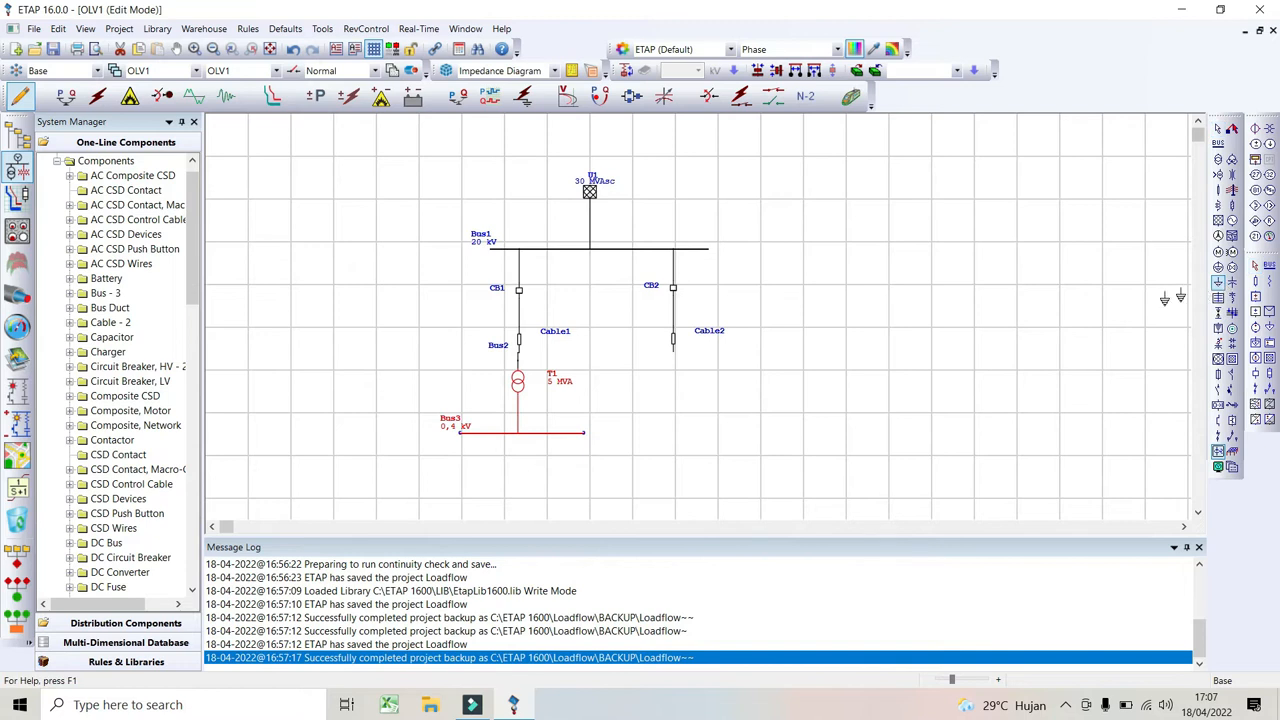
pyautogui.click(463, 467)
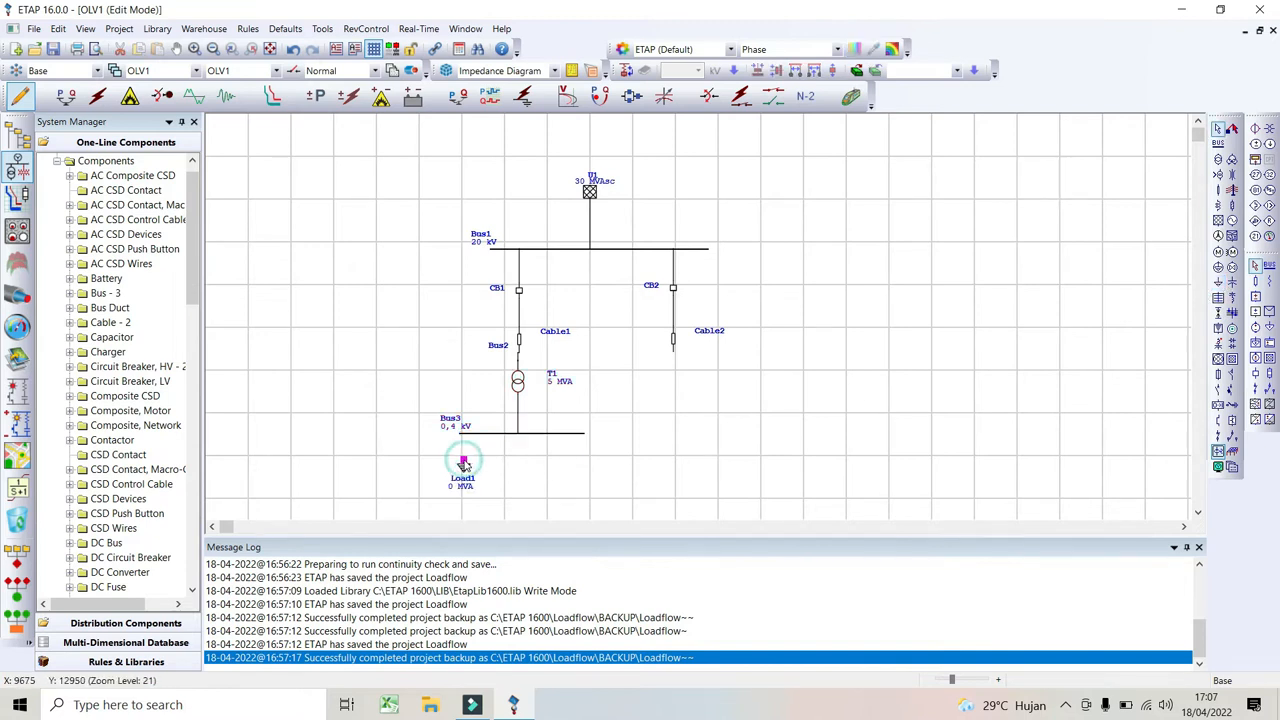
pyautogui.moveTo(463, 467); pyautogui.dragTo(460, 474)
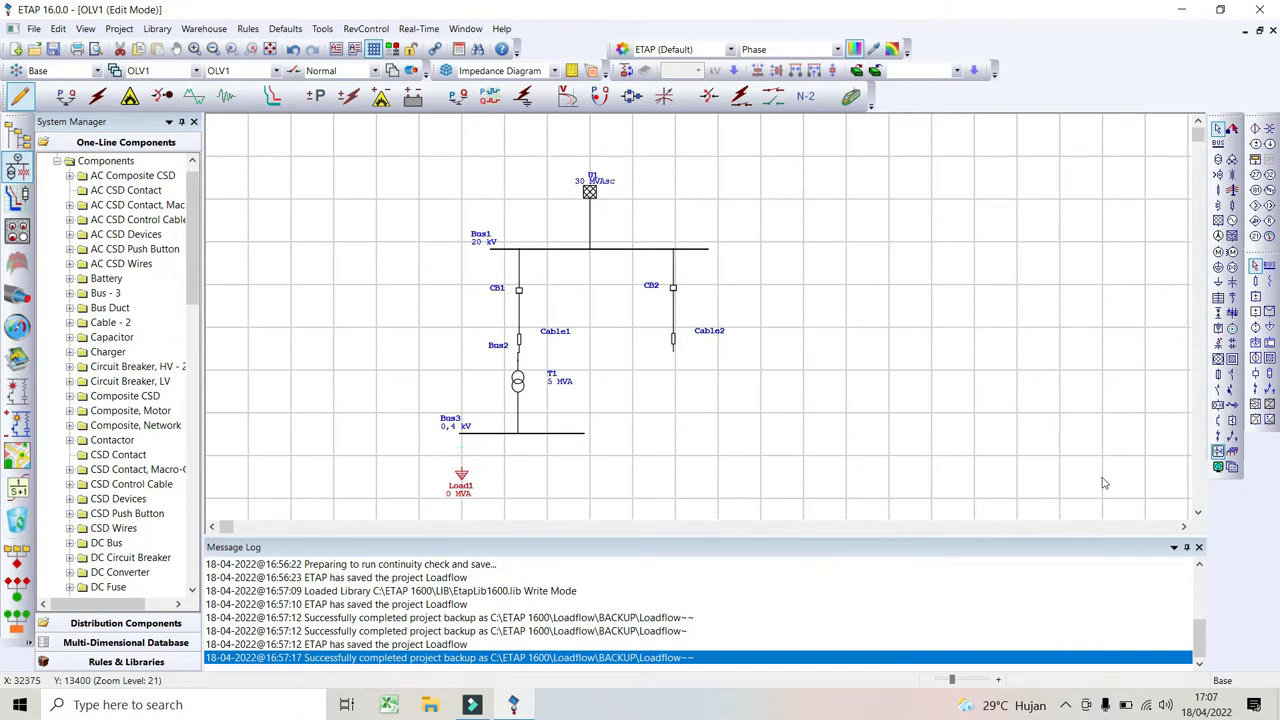
# Add a low-voltage circuit breaker under the 0.4 kV bus and connect the static load to it.
pyautogui.click(1231, 393)
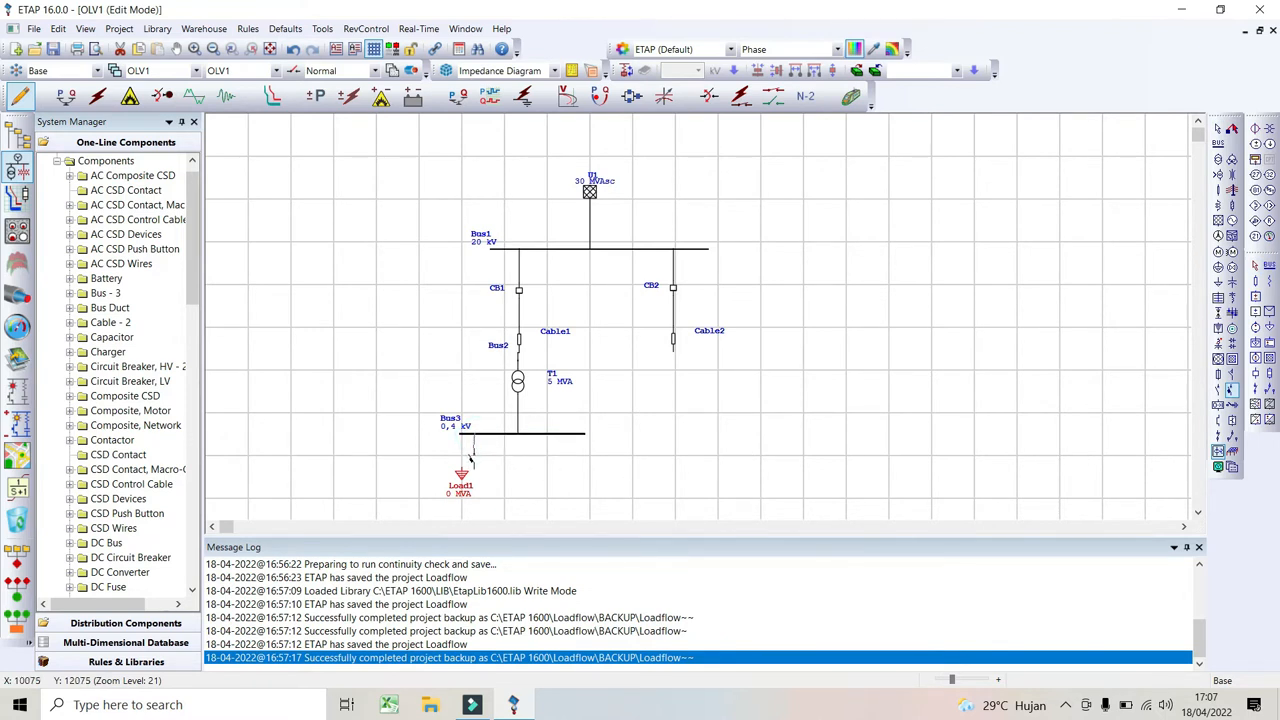
pyautogui.click(473, 452)
pyautogui.scroll(-3, 480, 440)
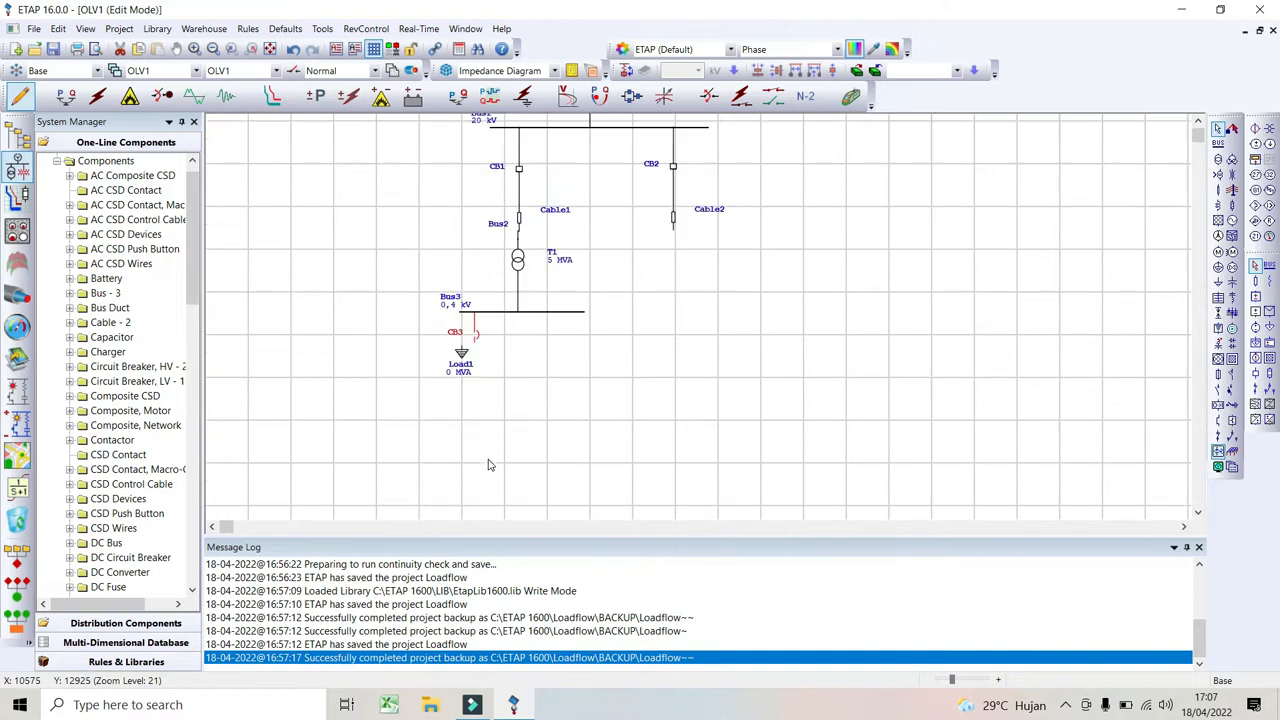
pyautogui.moveTo(461, 353)
pyautogui.mouseDown()
pyautogui.moveTo(470, 369)
pyautogui.moveTo(475, 338)
pyautogui.mouseUp()
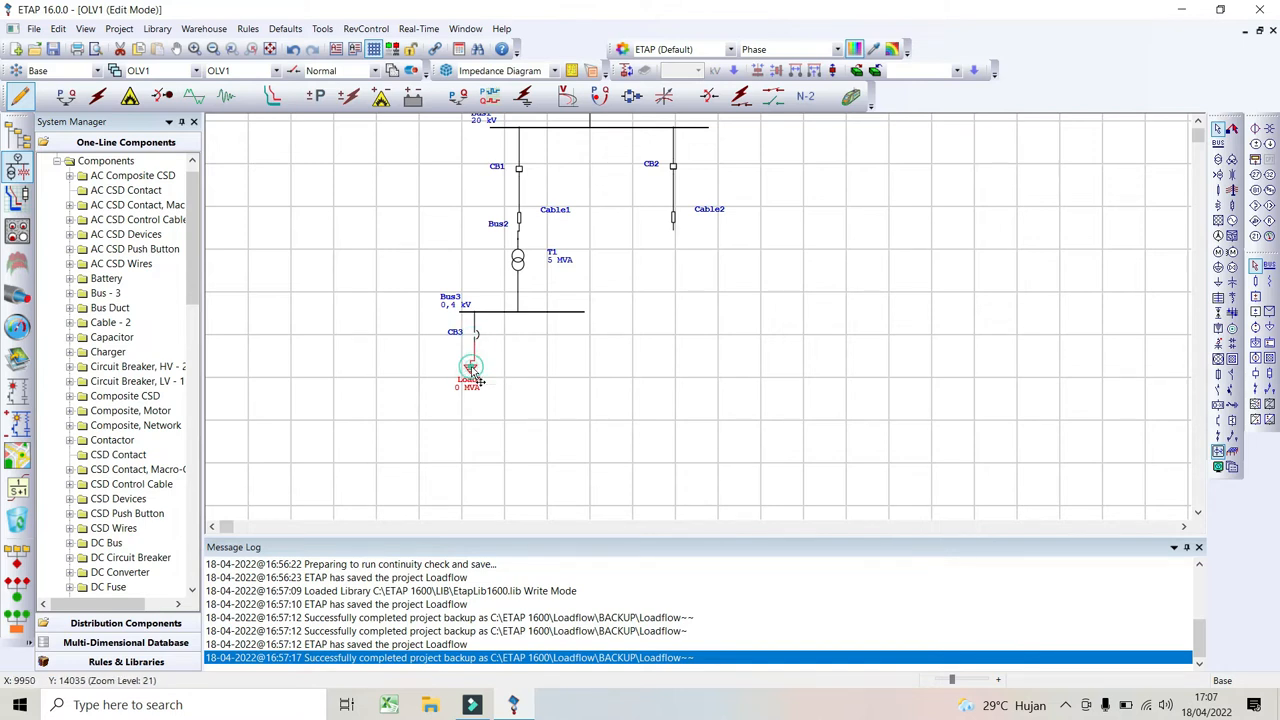
# Switch static load Load1's rating units to kVA, set its rating to 100 kVA and accept the settings.
pyautogui.doubleClick(472, 368)
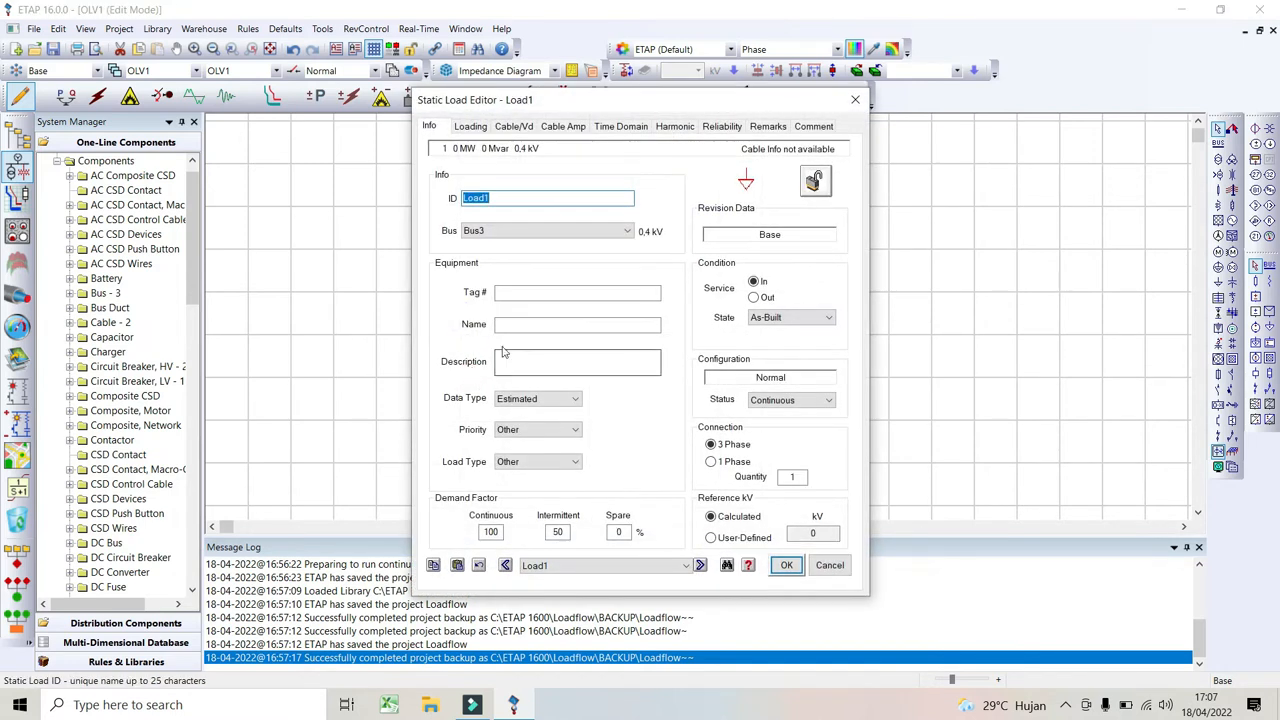
pyautogui.click(474, 127)
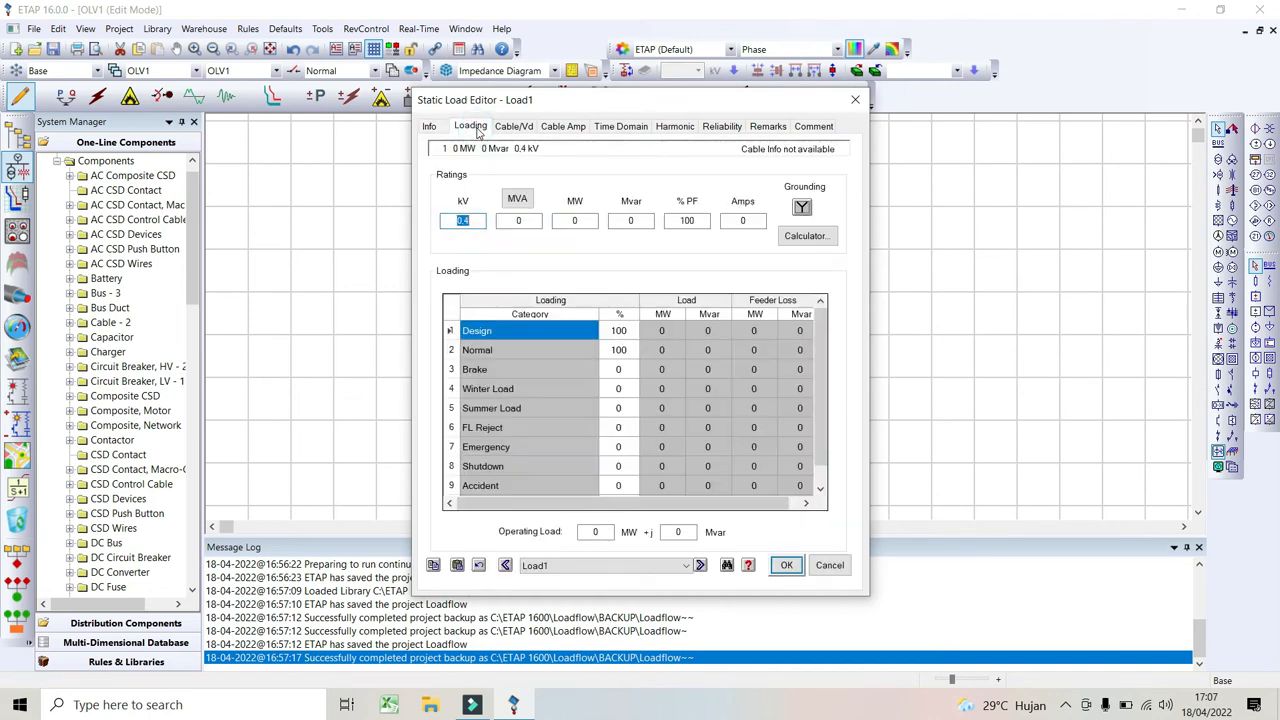
pyautogui.click(515, 204)
pyautogui.click(517, 205)
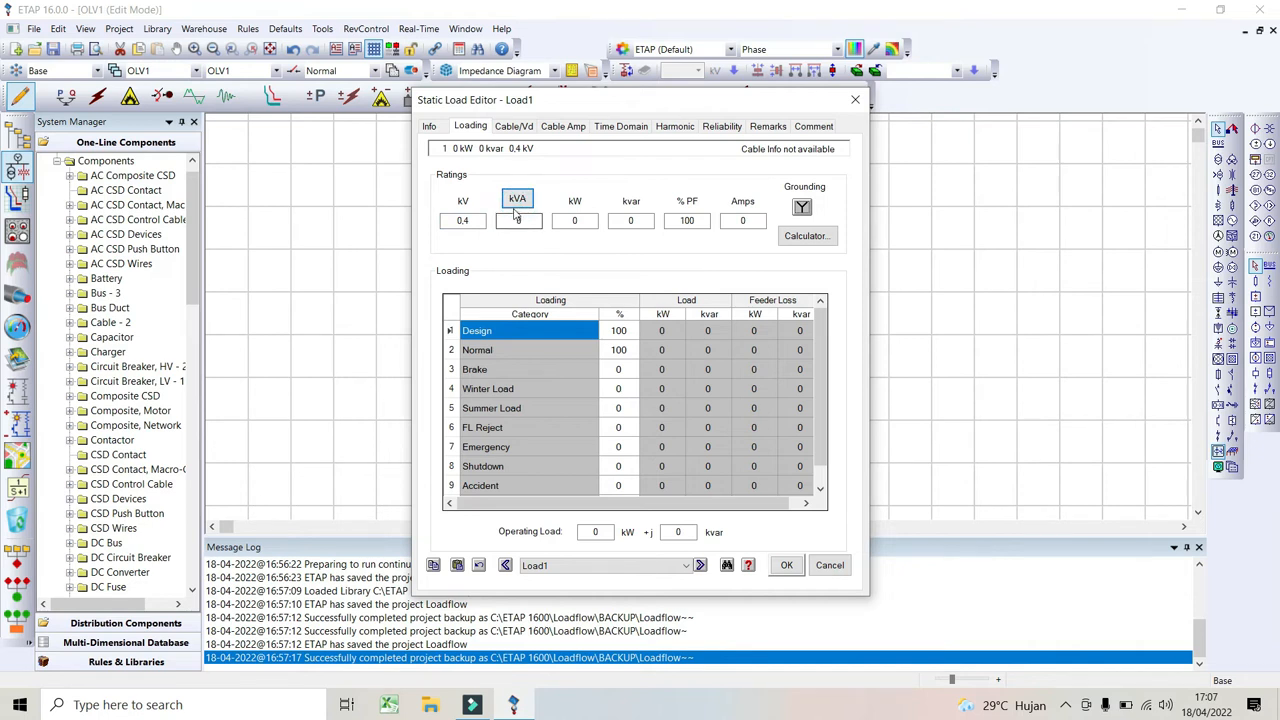
pyautogui.click(514, 219)
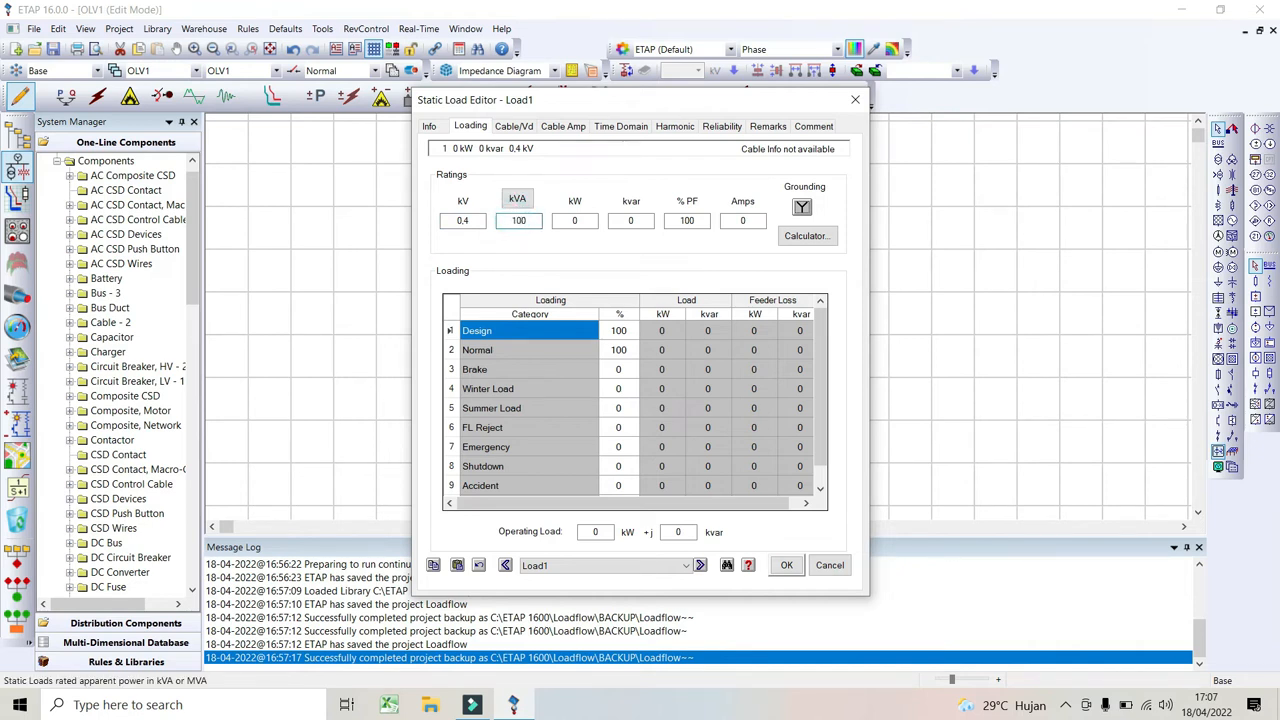
pyautogui.click(786, 565)
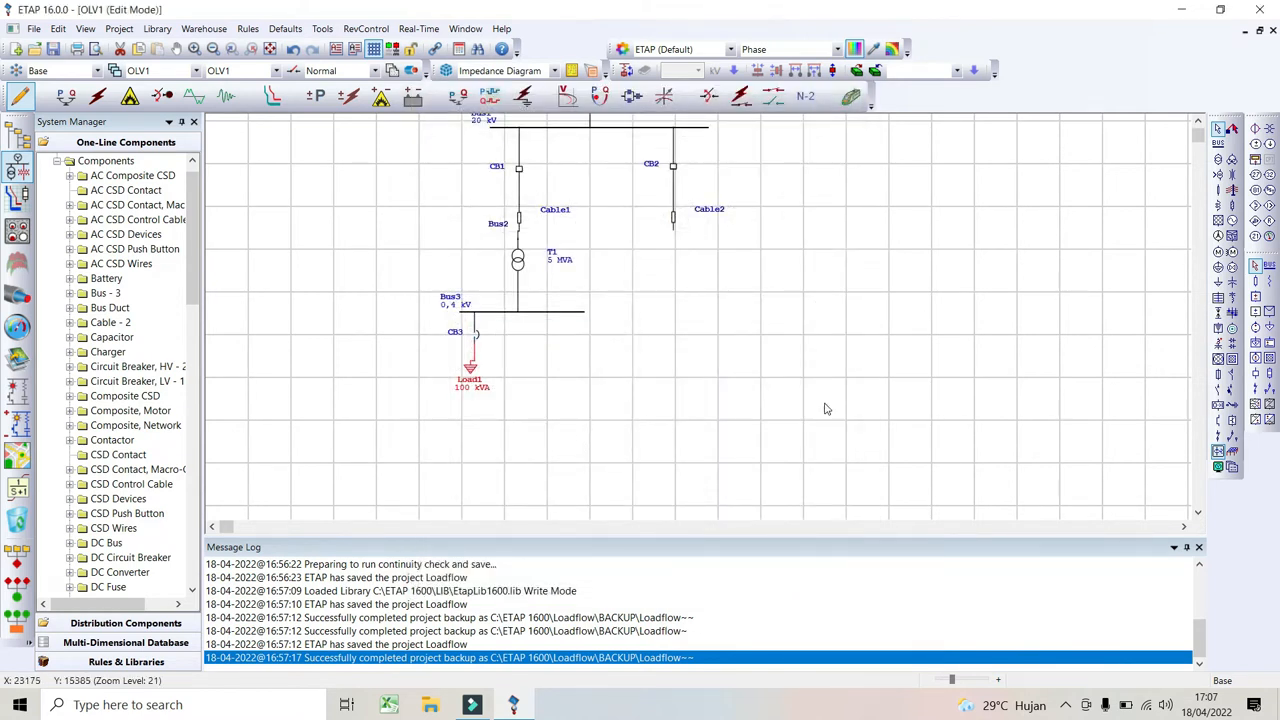
# Place a lumped load beside Load1 and connect it to Bus3 through a low-voltage circuit breaker level with CB3.
pyautogui.click(1219, 270)
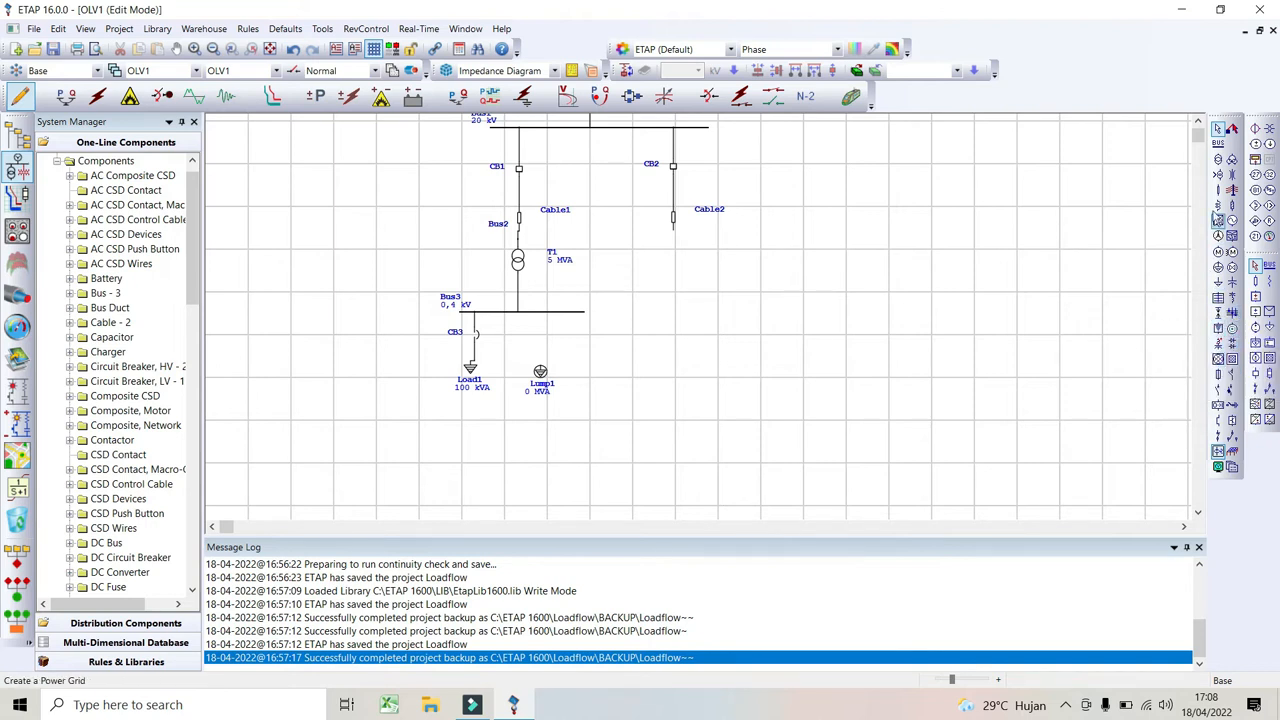
pyautogui.click(1231, 391)
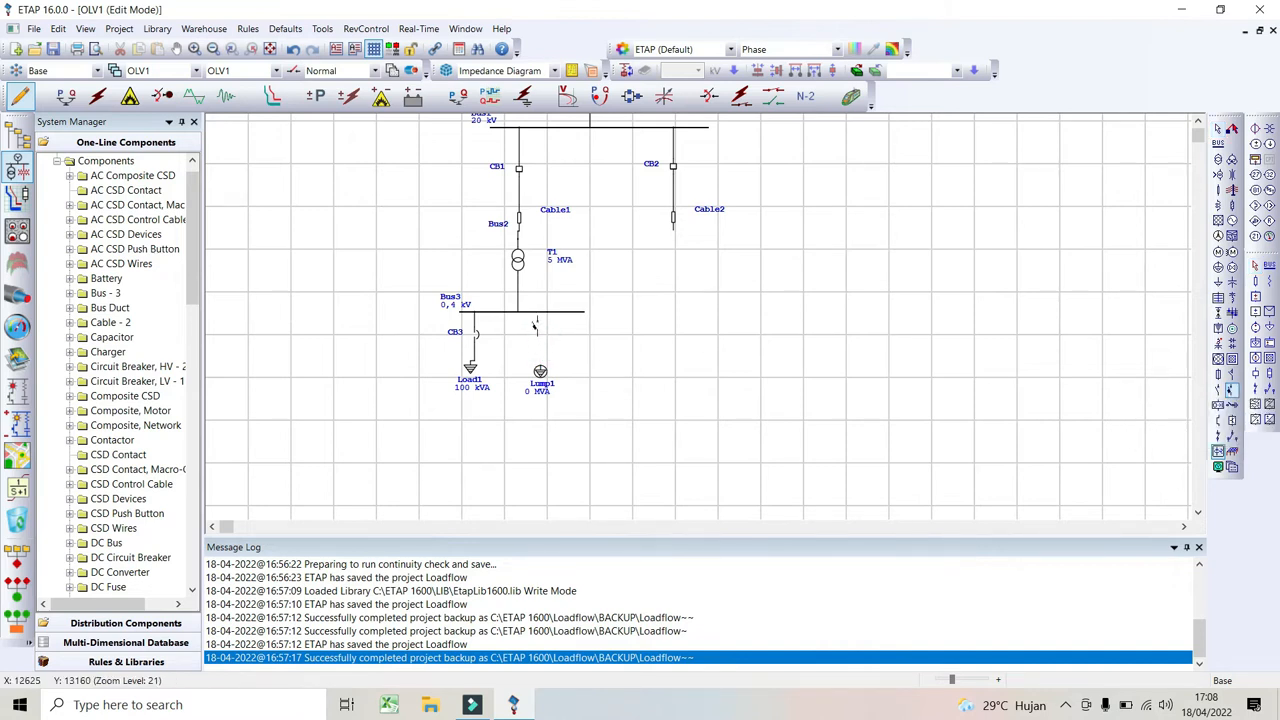
pyautogui.click(541, 318)
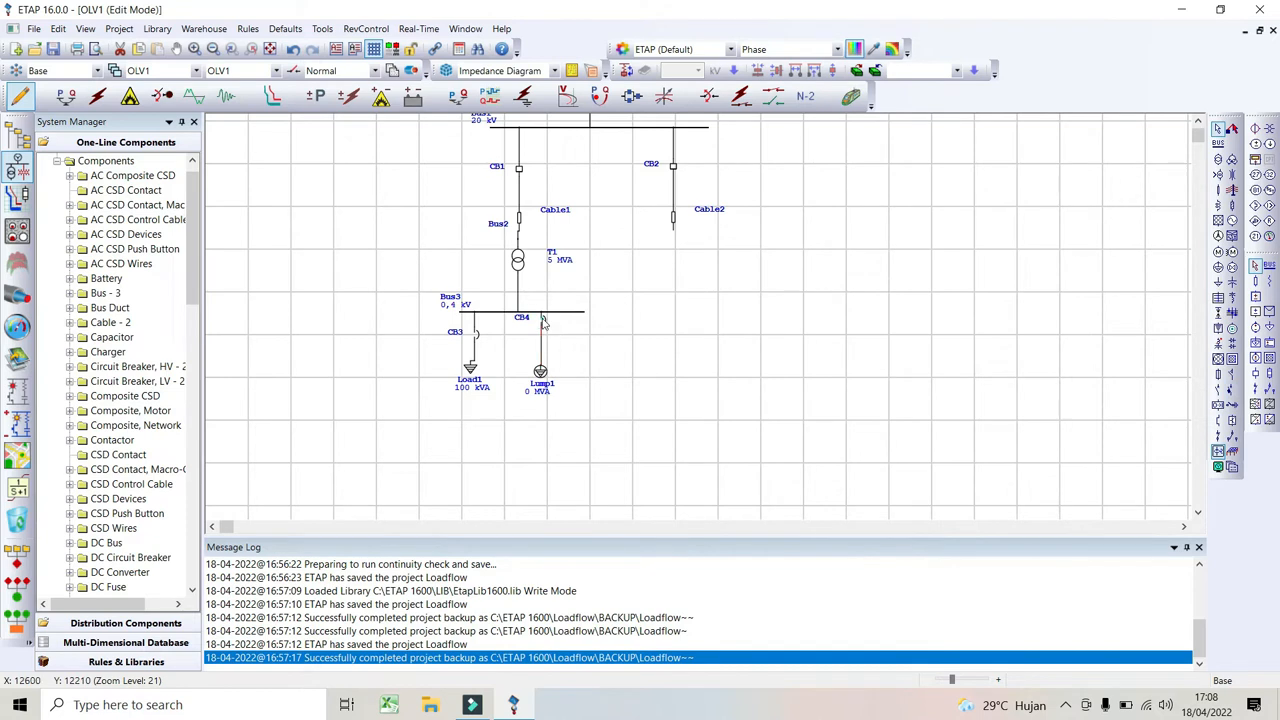
pyautogui.moveTo(543, 321); pyautogui.dragTo(543, 338)
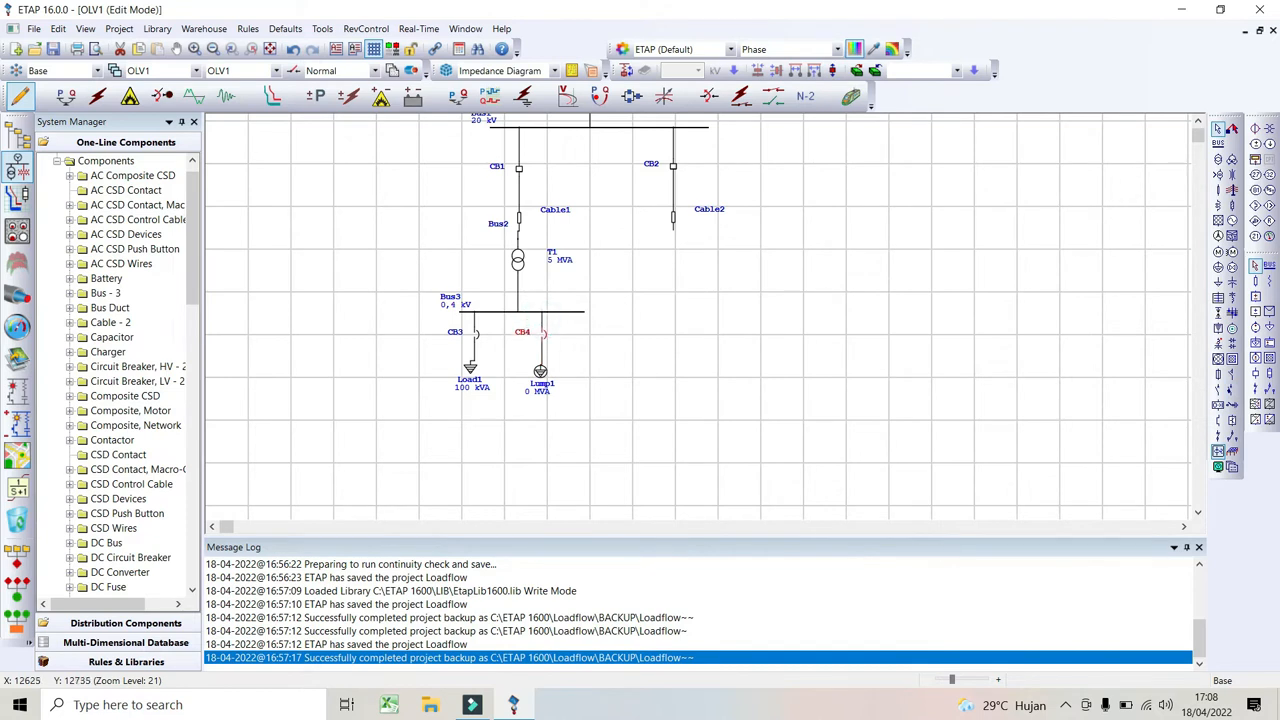
# Rate lumped load Lump1 at 1 MVA with a load split of 65% constant kVA and 35% constant Z.
pyautogui.doubleClick(541, 372)
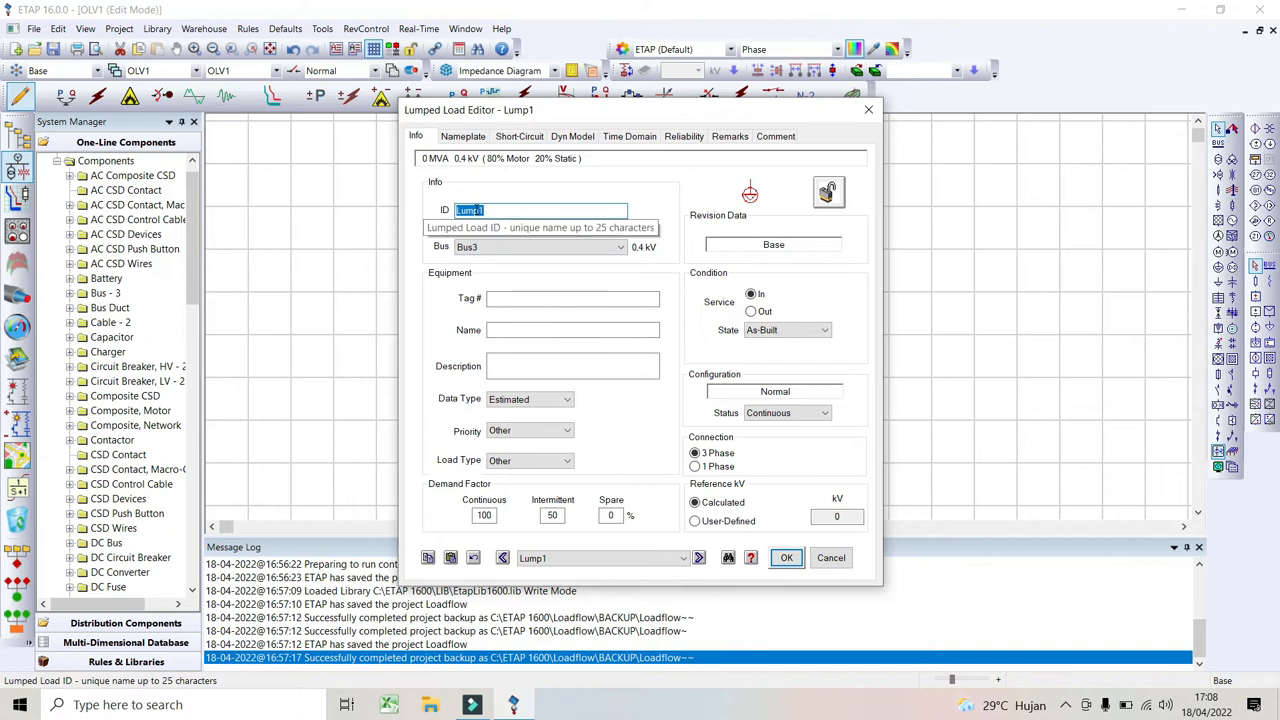
pyautogui.click(477, 137)
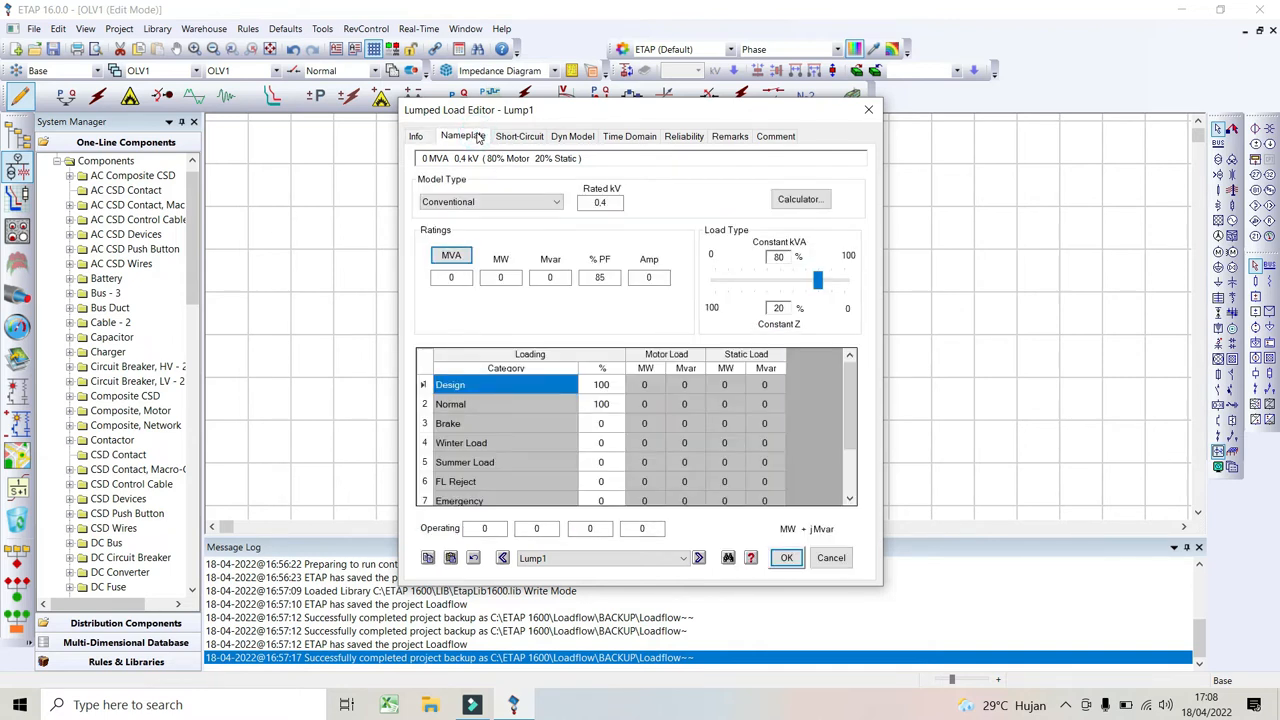
pyautogui.click(446, 280)
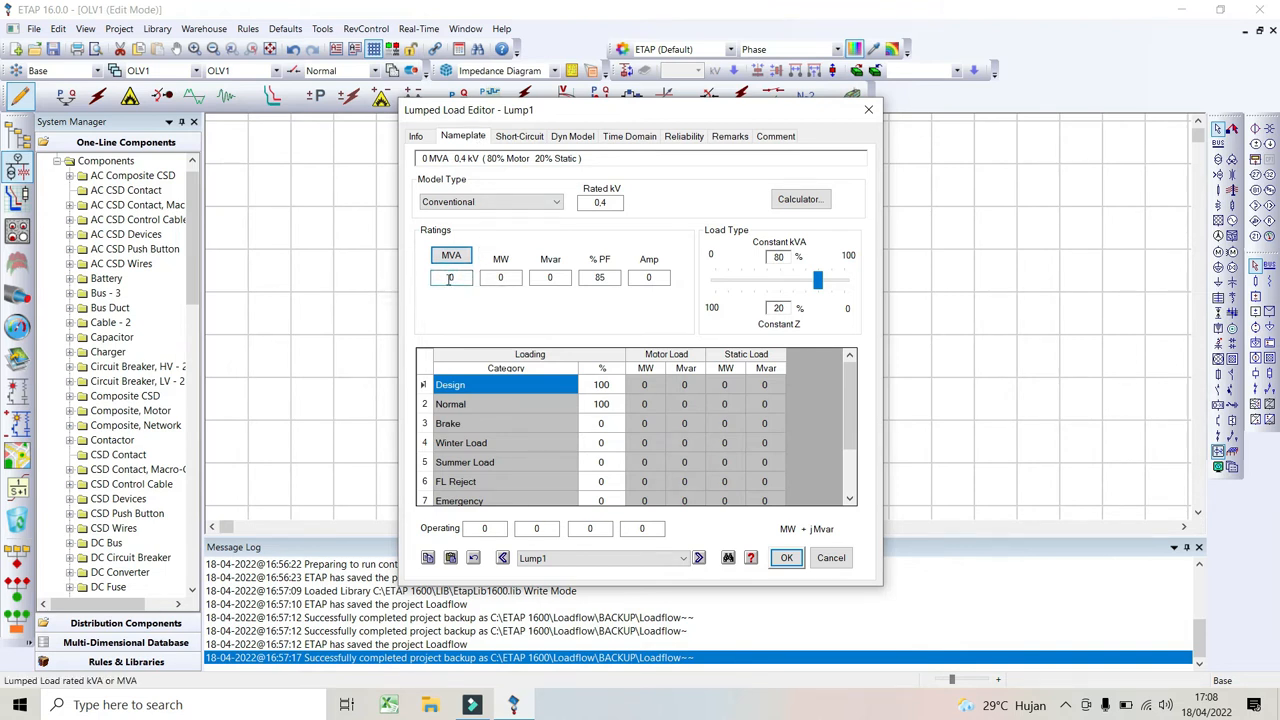
pyautogui.doubleClick(451, 279)
pyautogui.doubleClick(500, 278)
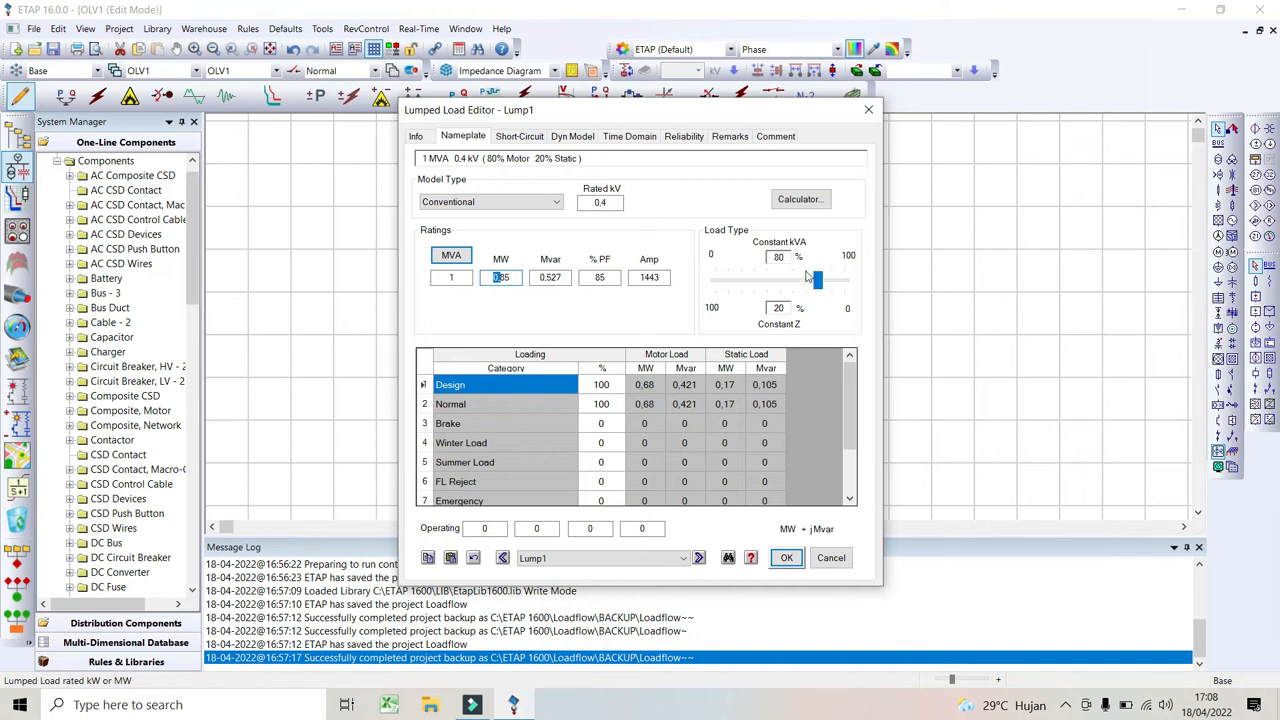
pyautogui.moveTo(816, 280); pyautogui.dragTo(798, 284)
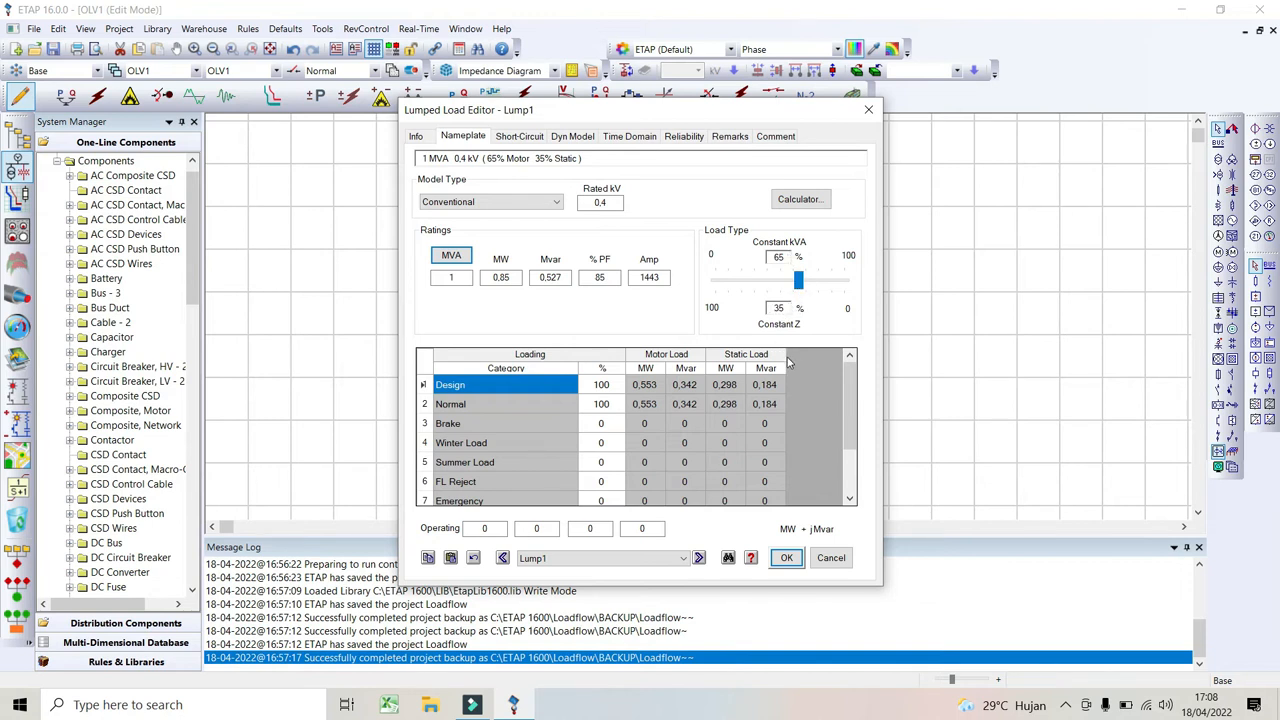
pyautogui.click(786, 558)
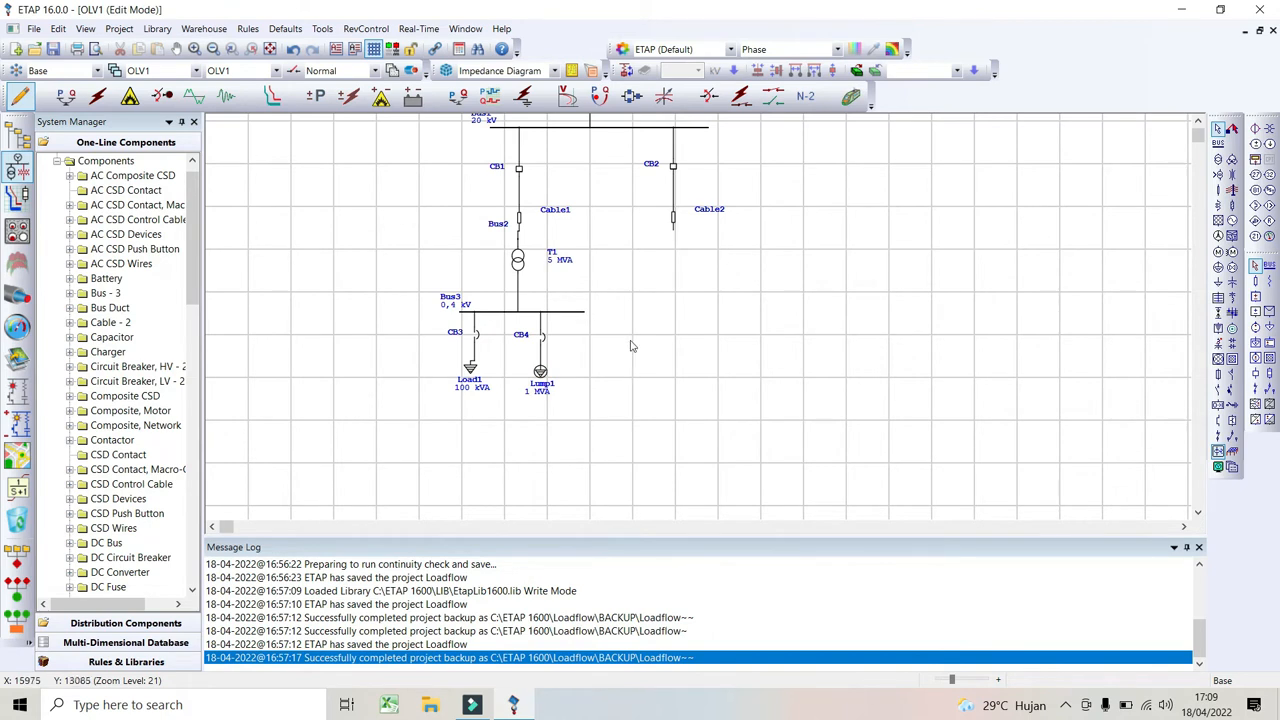
# Lengthen Bus3 to the right, place an induction motor beside Lump1 and connect it to the bus.
pyautogui.click(582, 311)
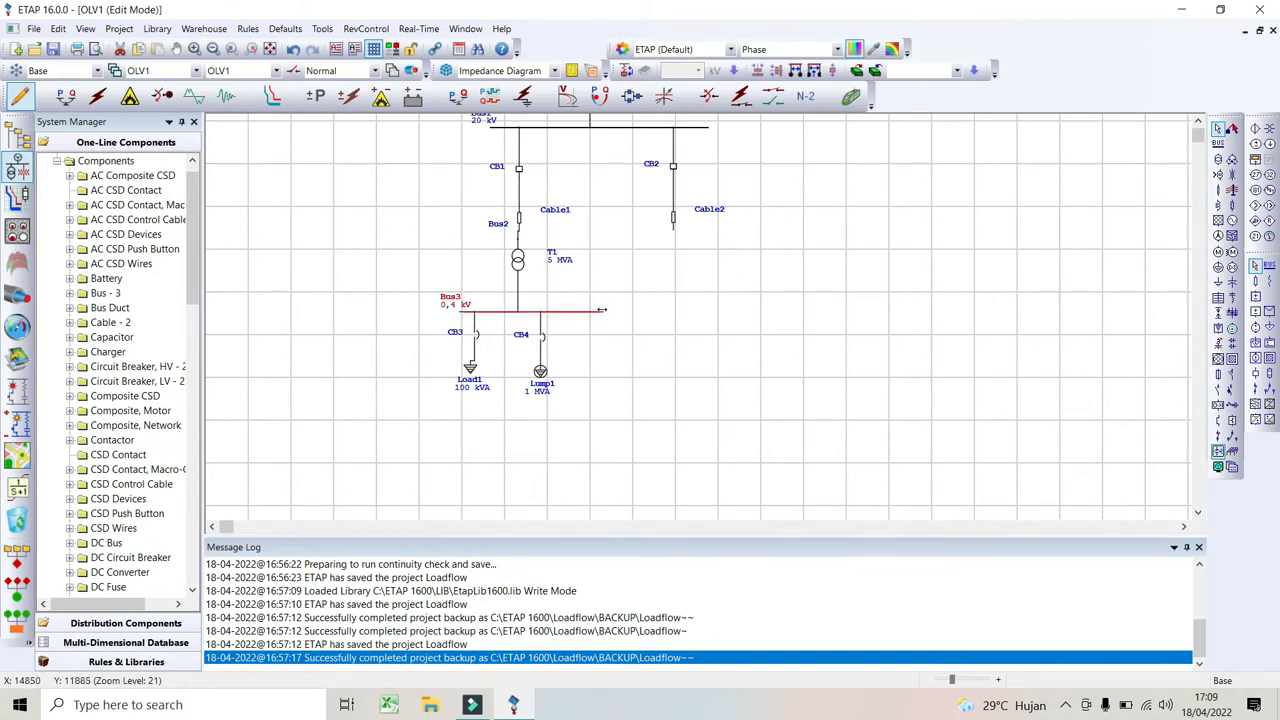
pyautogui.click(1217, 252)
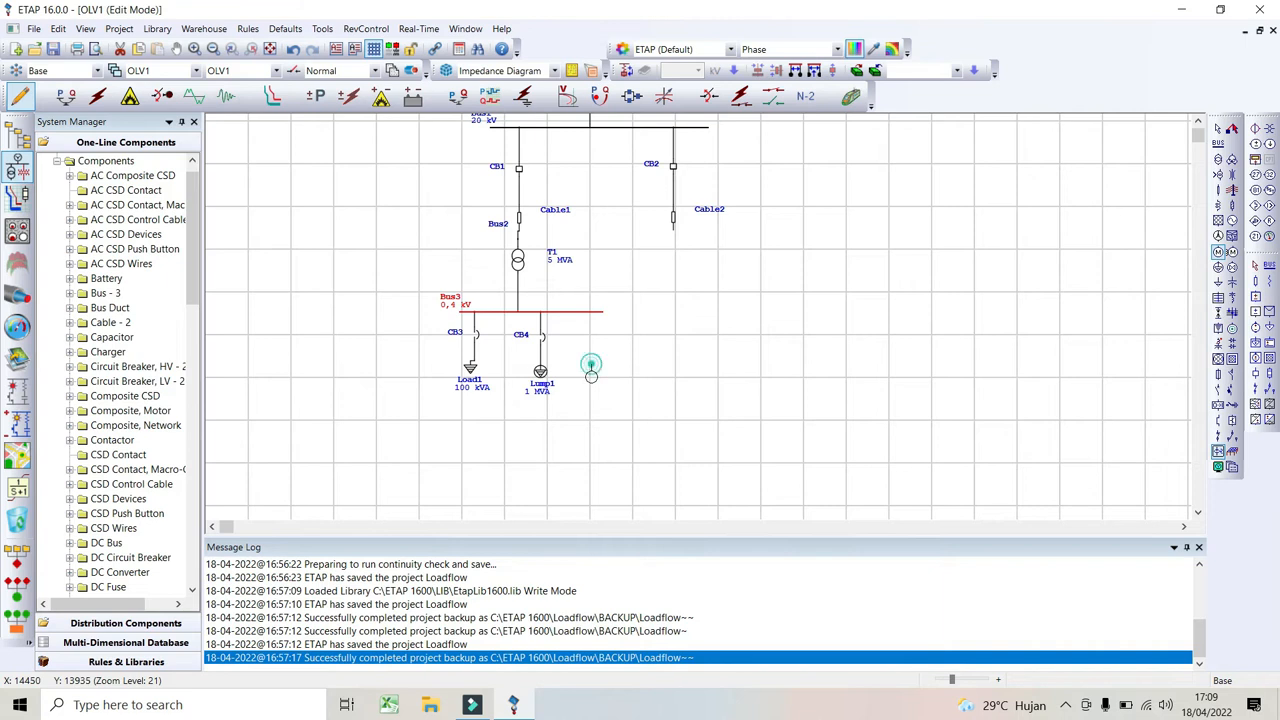
pyautogui.click(592, 372)
pyautogui.moveTo(592, 368); pyautogui.dragTo(598, 312)
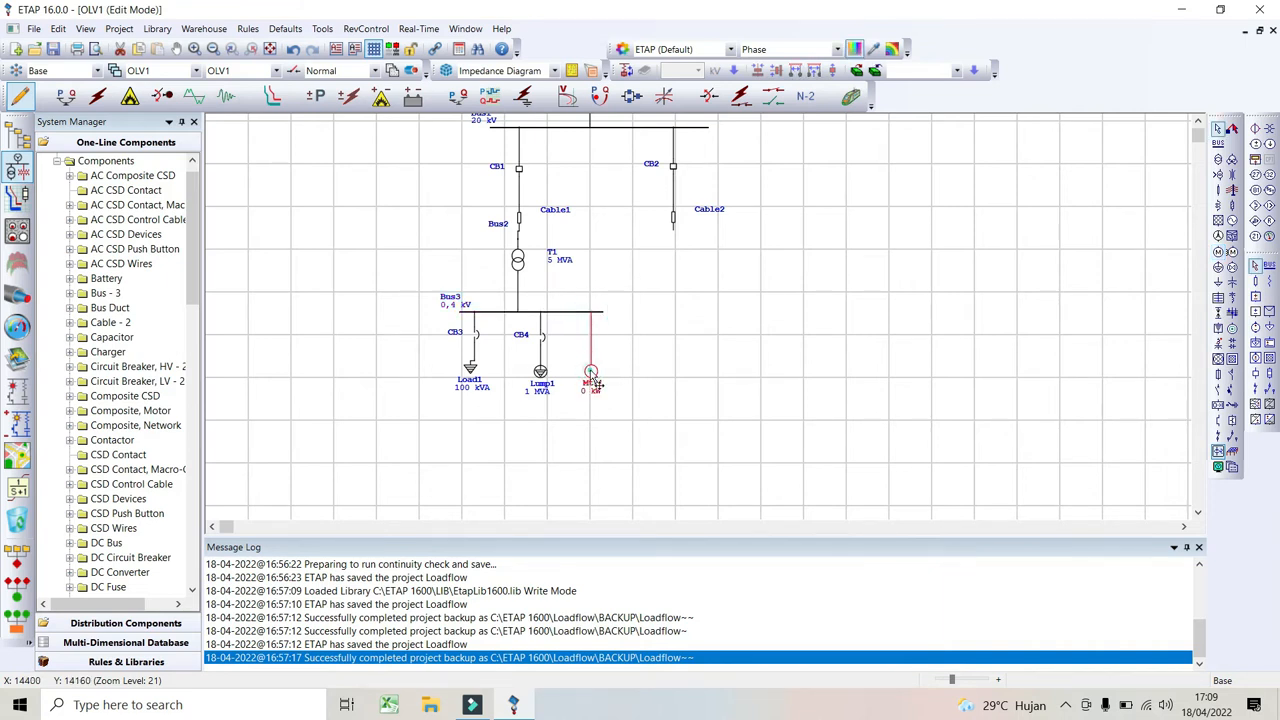
pyautogui.doubleClick(593, 378)
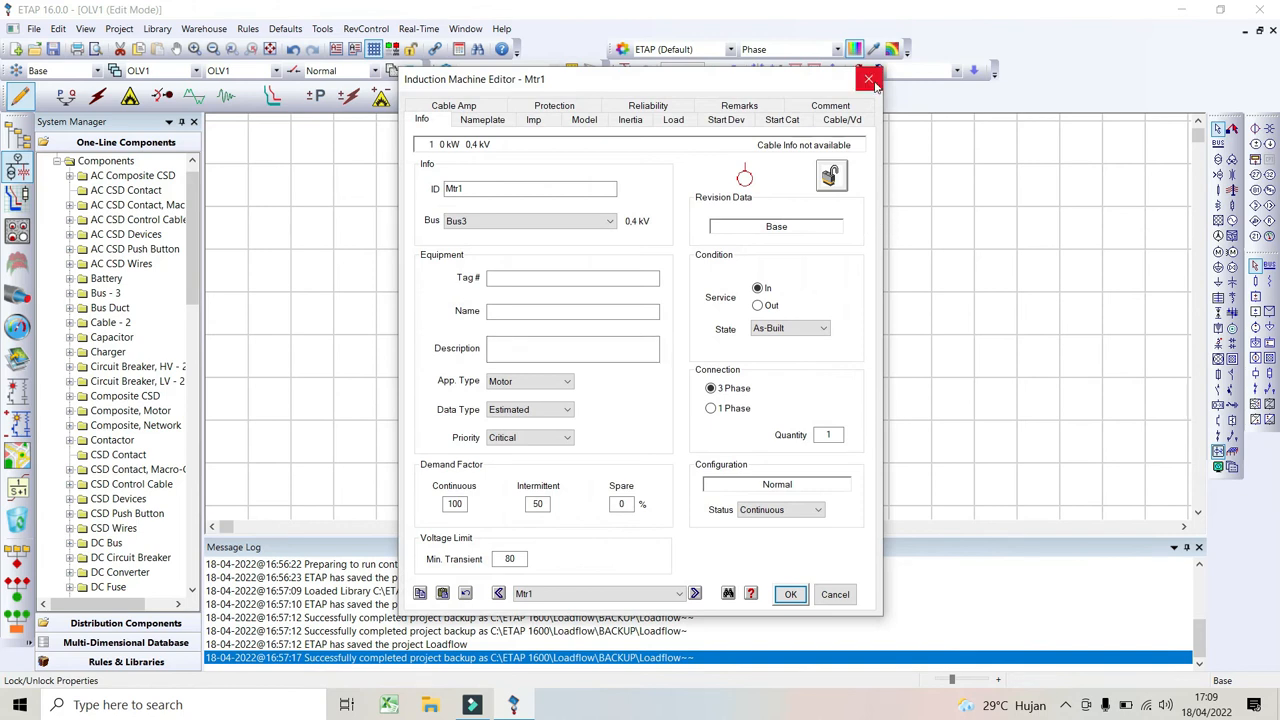
pyautogui.click(869, 80)
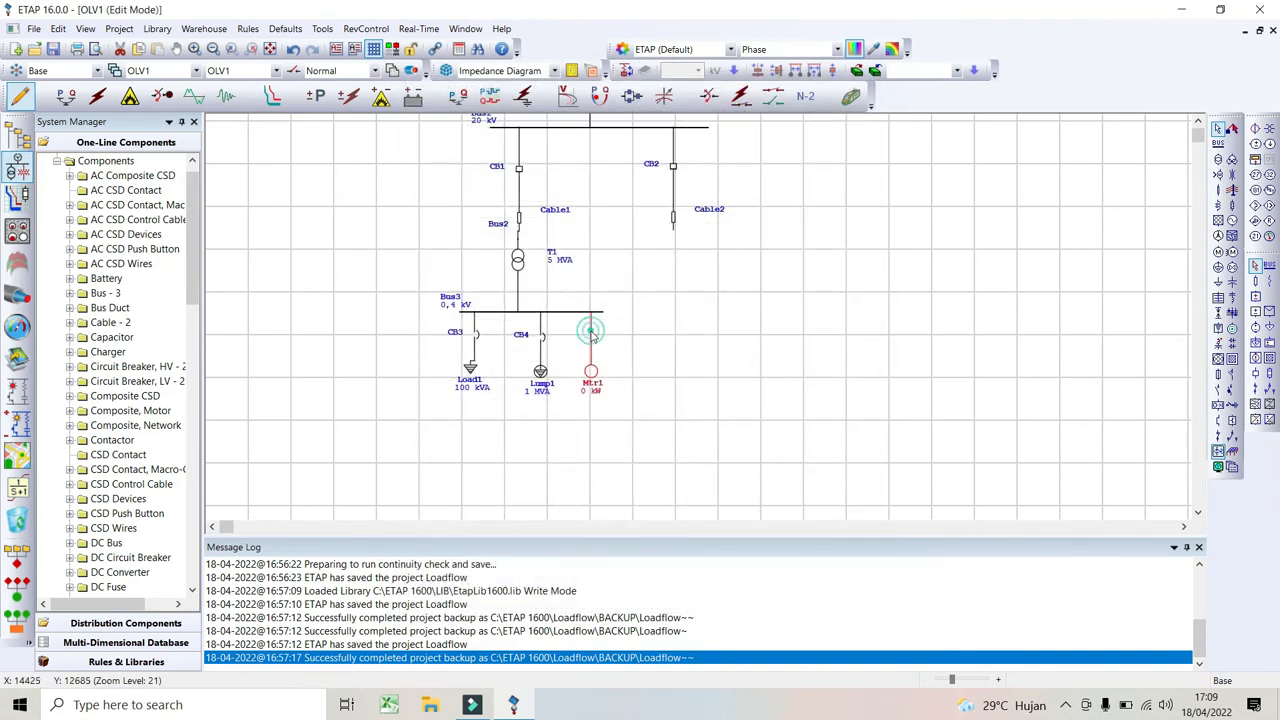
# Replace the direct connection between the motor and Bus3 with a low-voltage circuit breaker level with CB4.
pyautogui.click(671, 369)
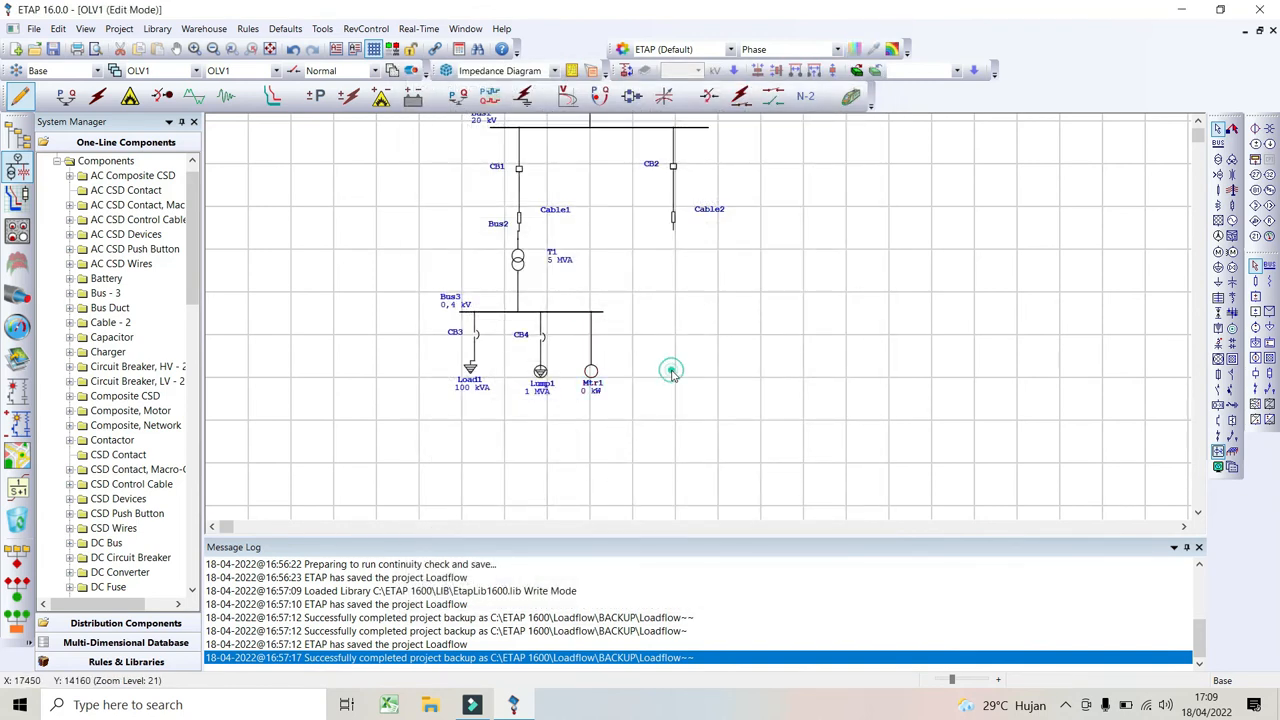
pyautogui.click(590, 337)
pyautogui.press('Delete')
pyautogui.click(1231, 390)
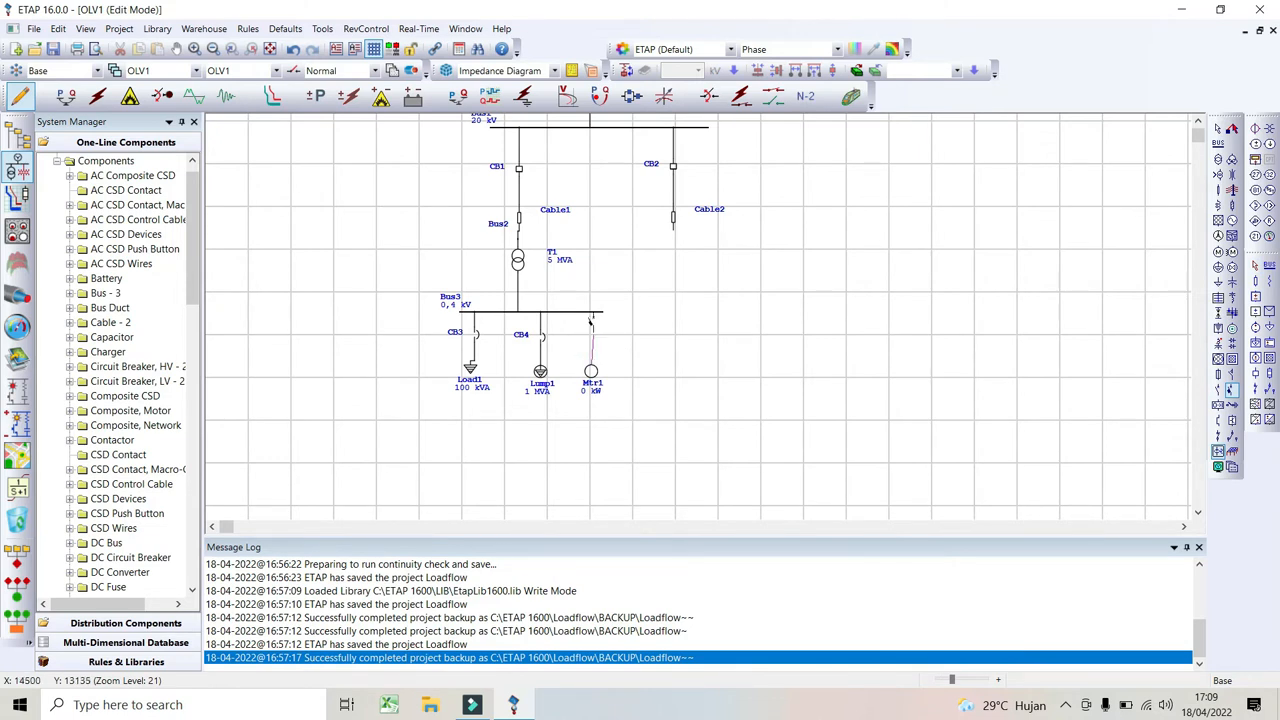
pyautogui.click(593, 314)
pyautogui.moveTo(597, 317); pyautogui.dragTo(592, 337)
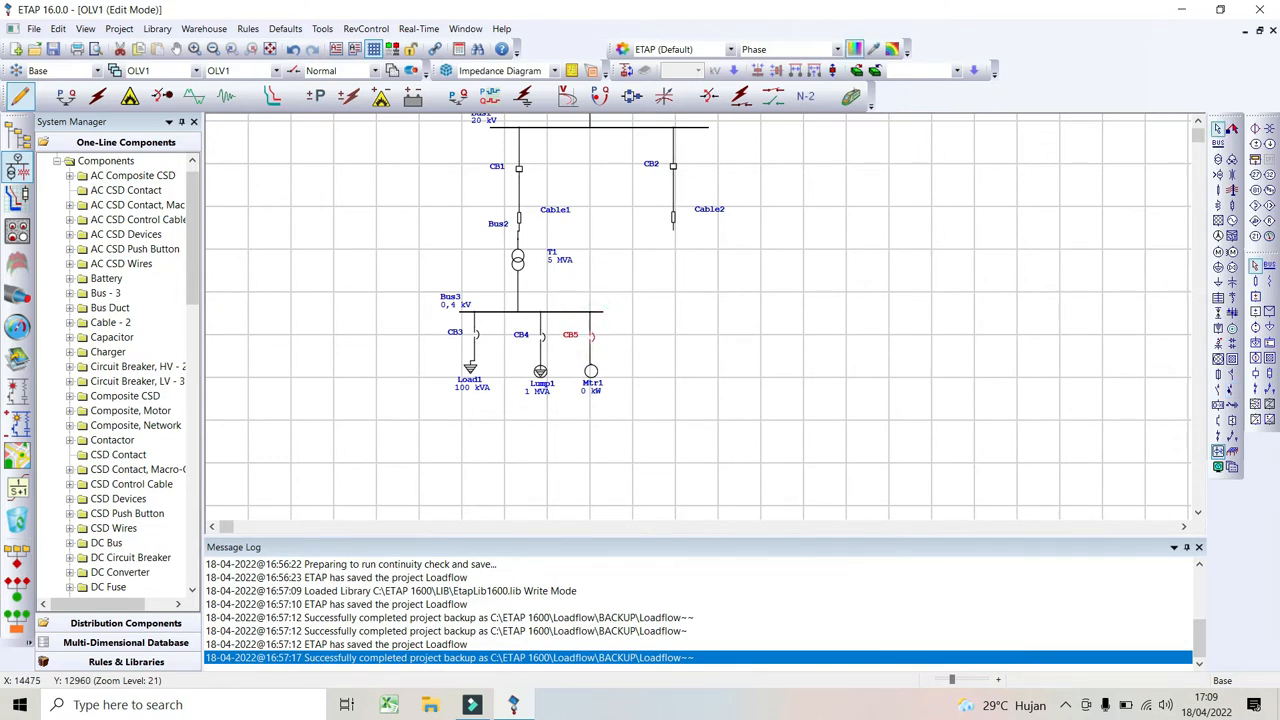
# Set induction motor Mtr1's rated power to 100 kW and accept the motor settings.
pyautogui.doubleClick(591, 385)
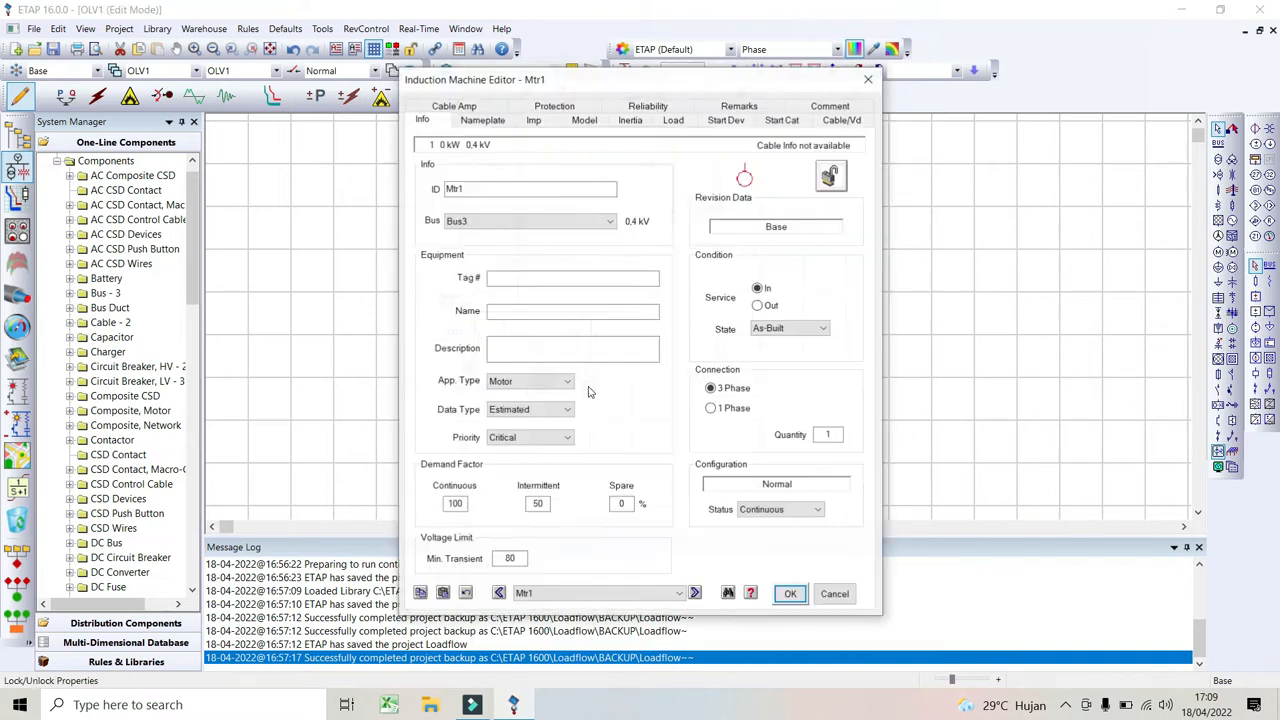
pyautogui.click(482, 120)
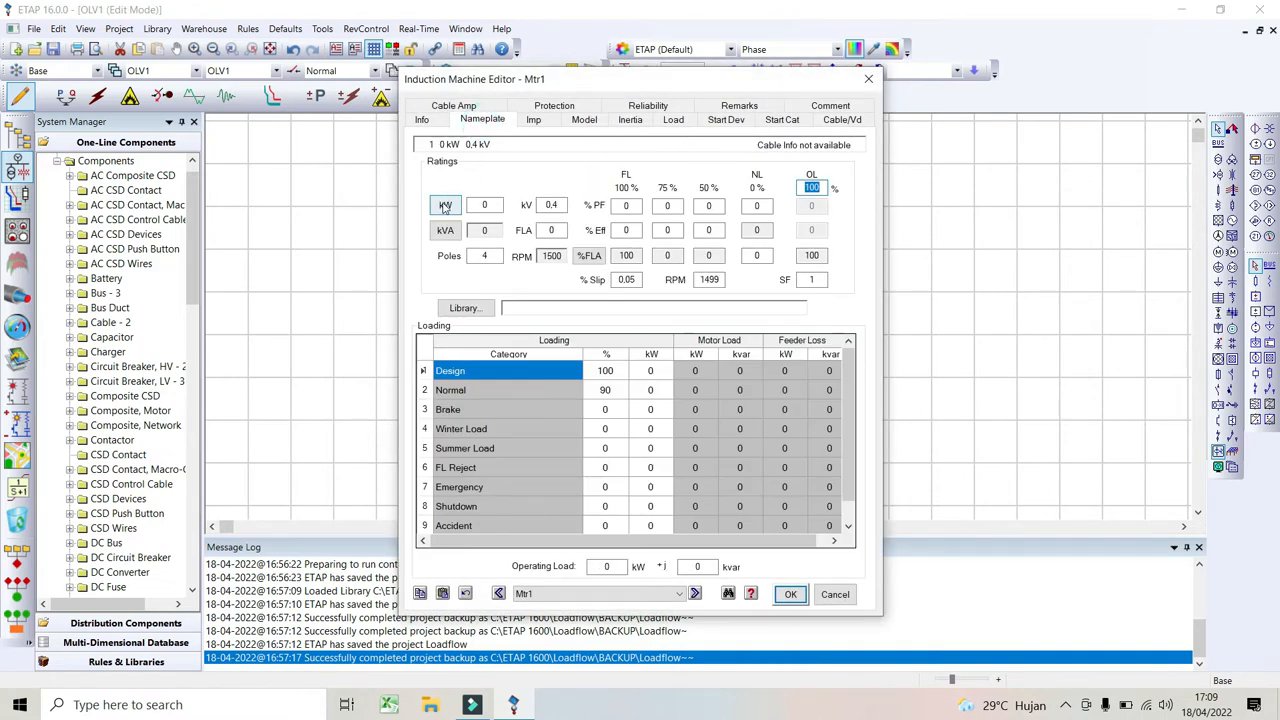
pyautogui.click(482, 204)
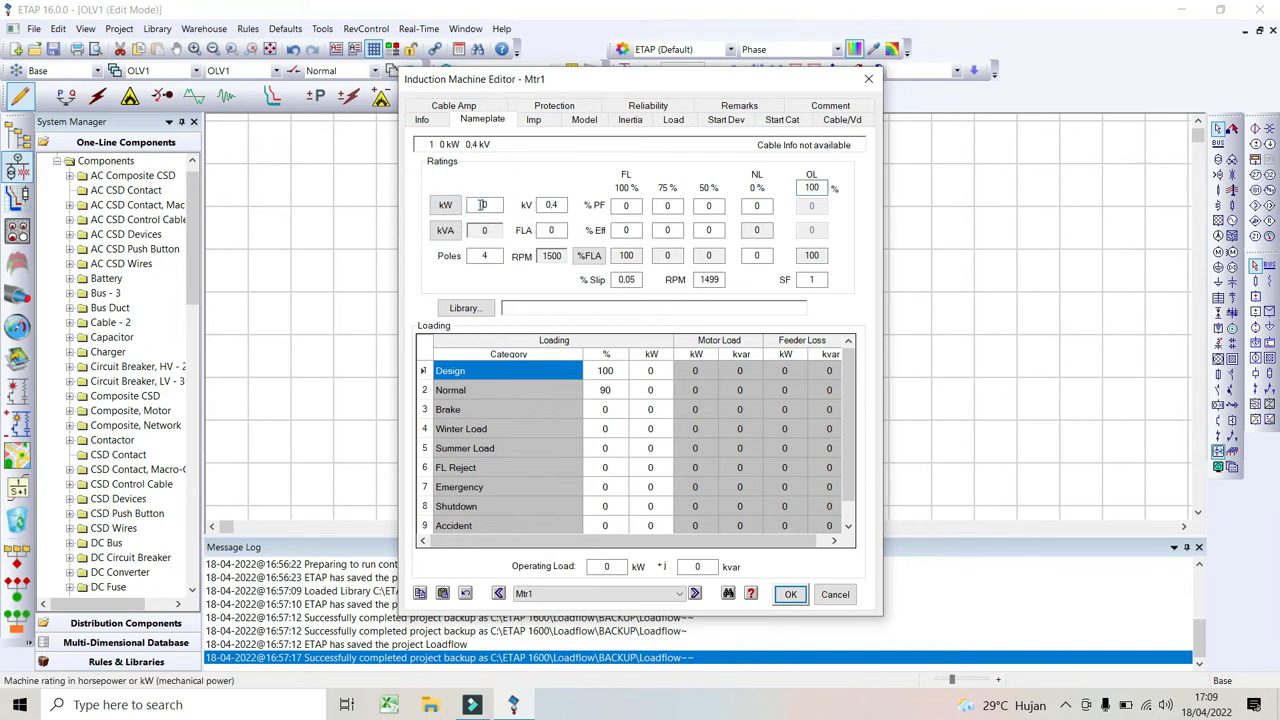
pyautogui.write('100')
pyautogui.press('Tab')
pyautogui.click(600, 390)
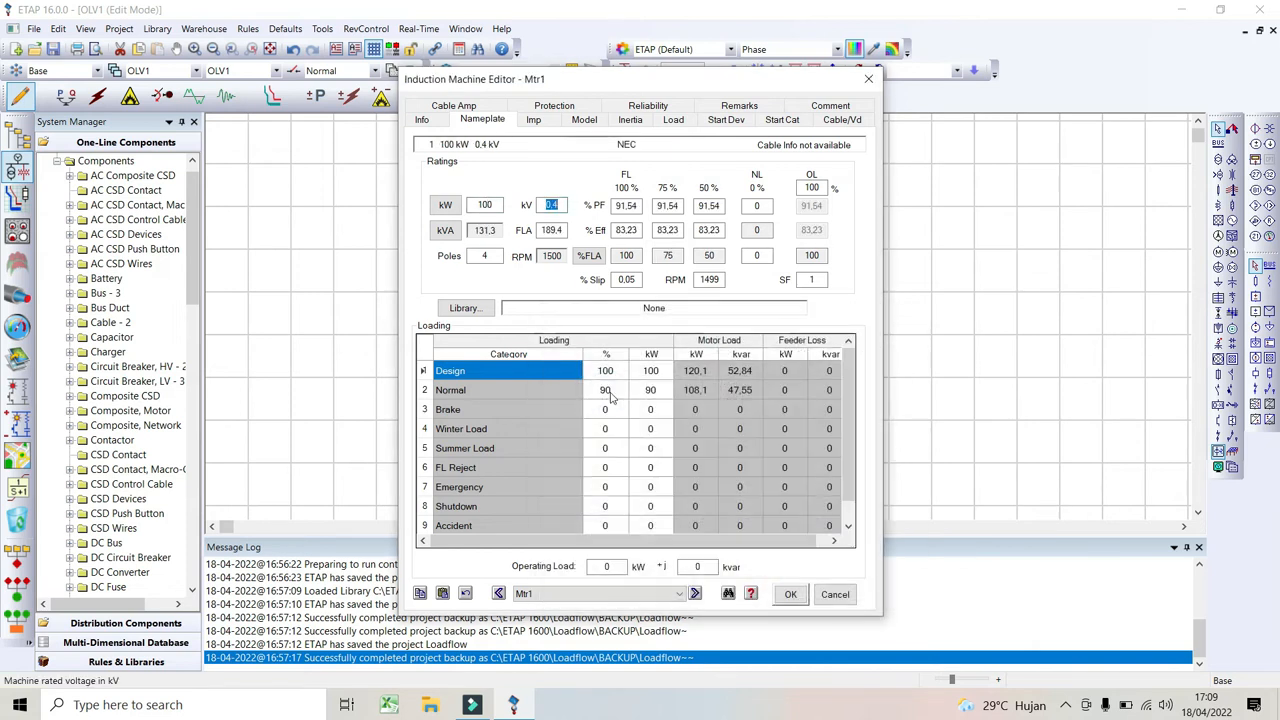
pyautogui.click(790, 594)
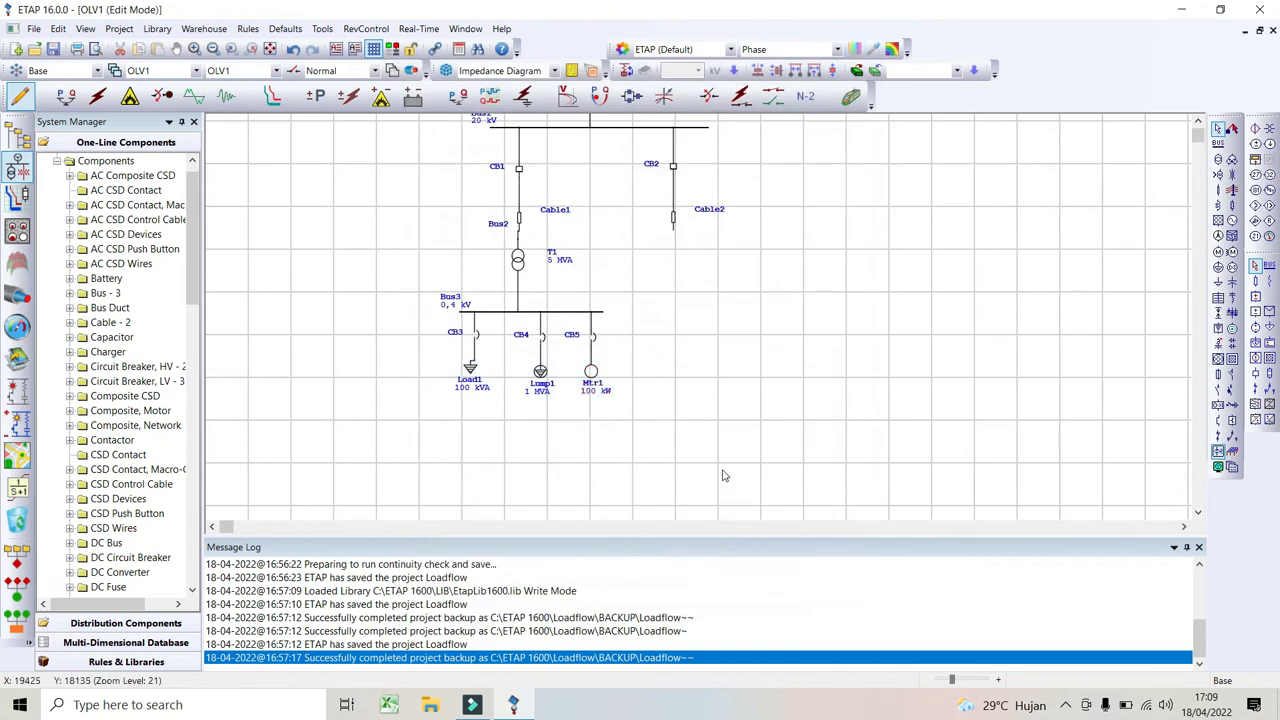
pyautogui.scroll(3, 724, 476)
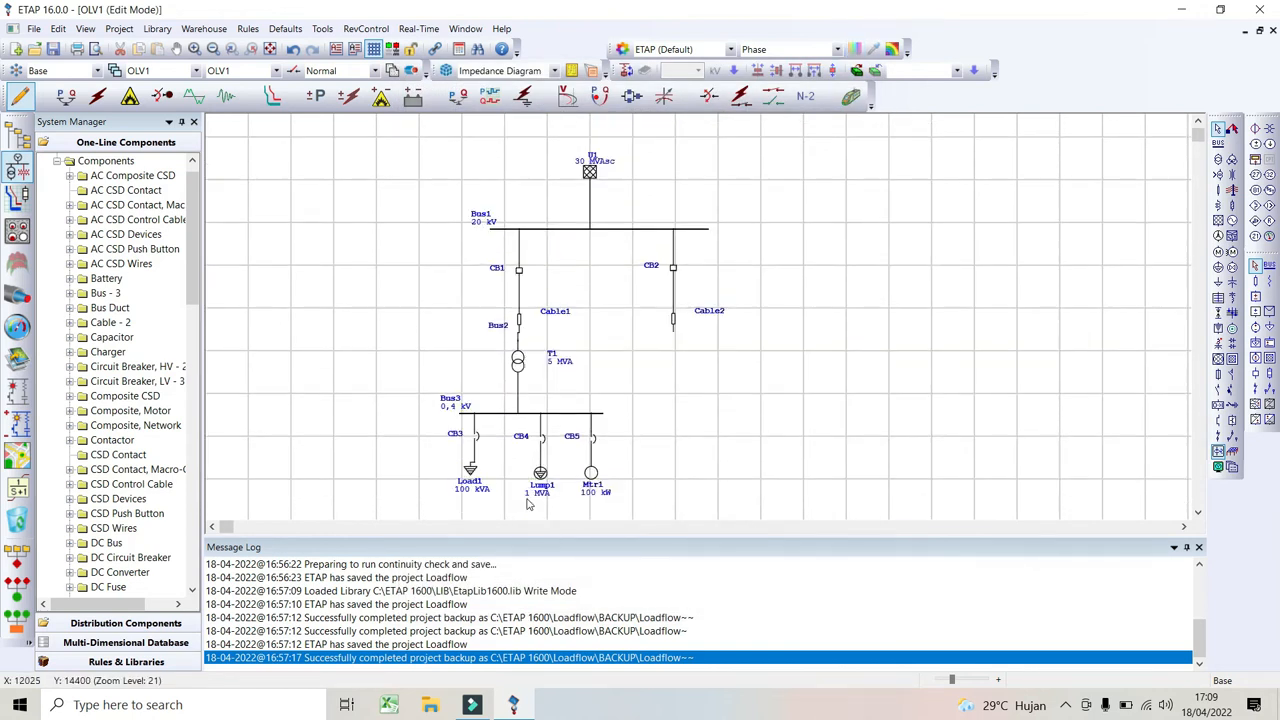
# Place a two-winding transformer at the lower end of Cable2.
pyautogui.scroll(-3, 528, 500)
pyautogui.scroll(2, 529, 366)
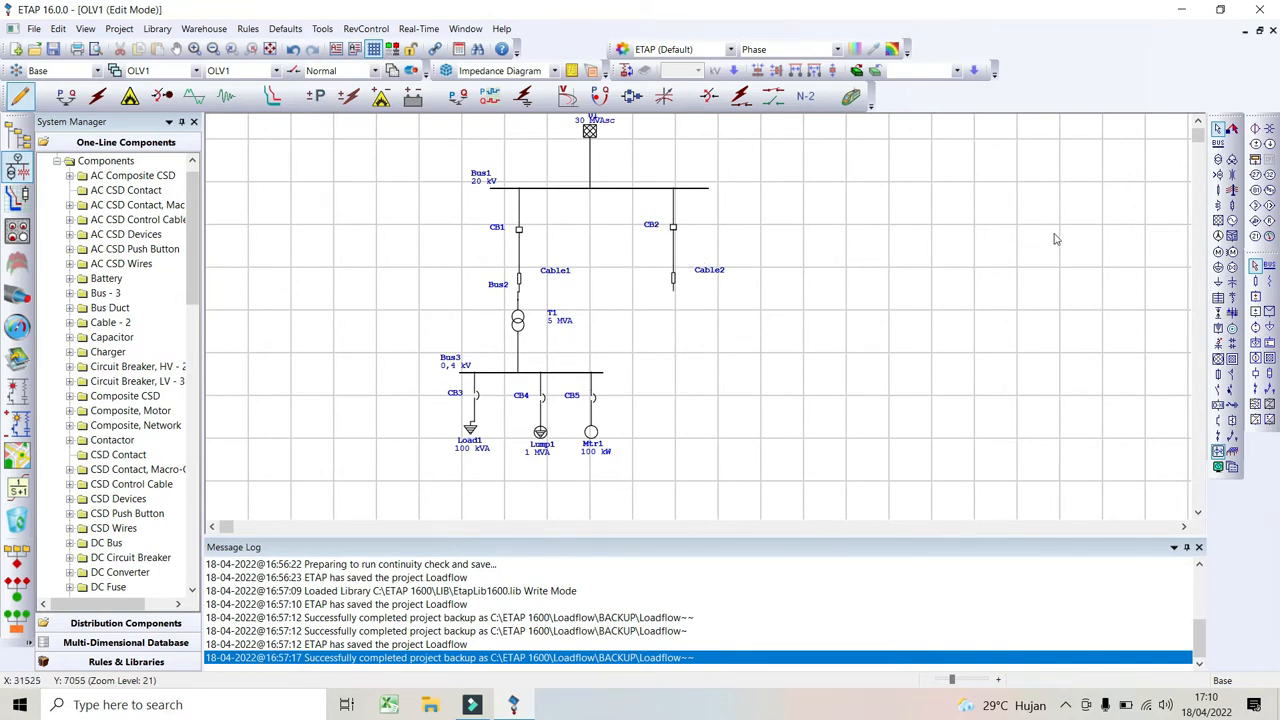
pyautogui.click(1218, 159)
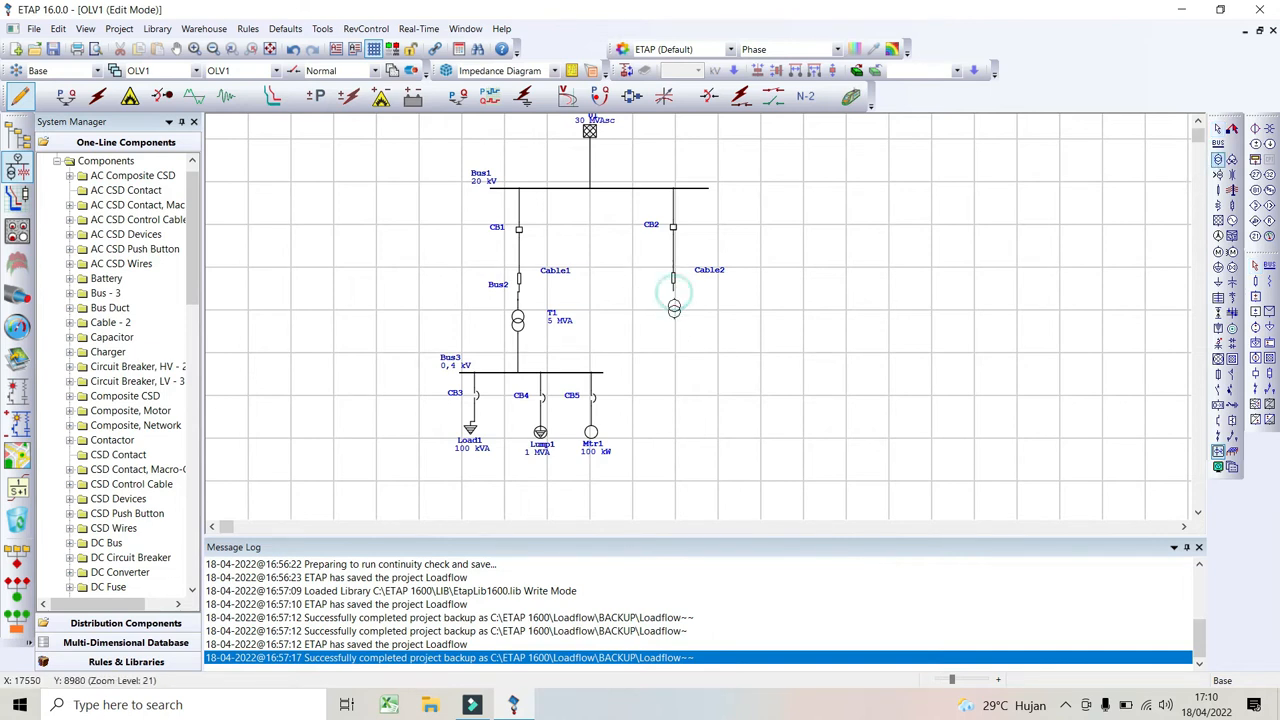
pyautogui.click(673, 319)
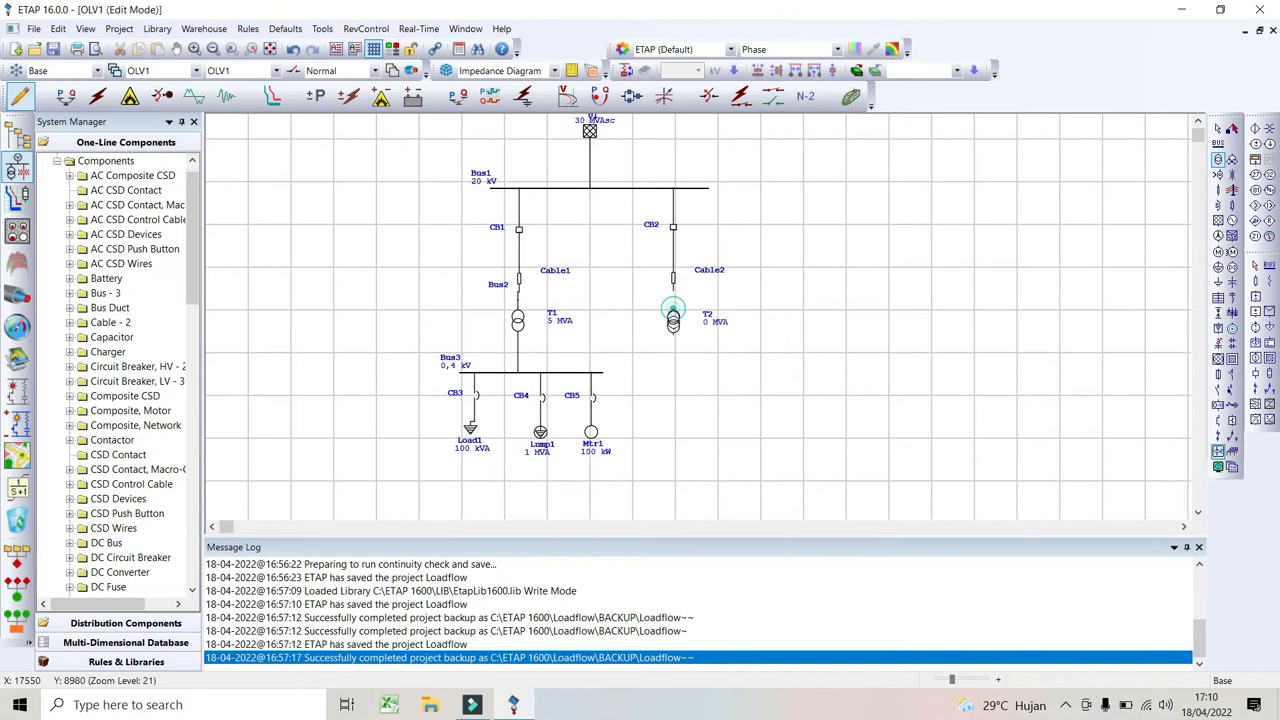
# Rate transformer T2 with a 6.3 kV secondary voltage and 15 MVA rated power.
pyautogui.doubleClick(674, 321)
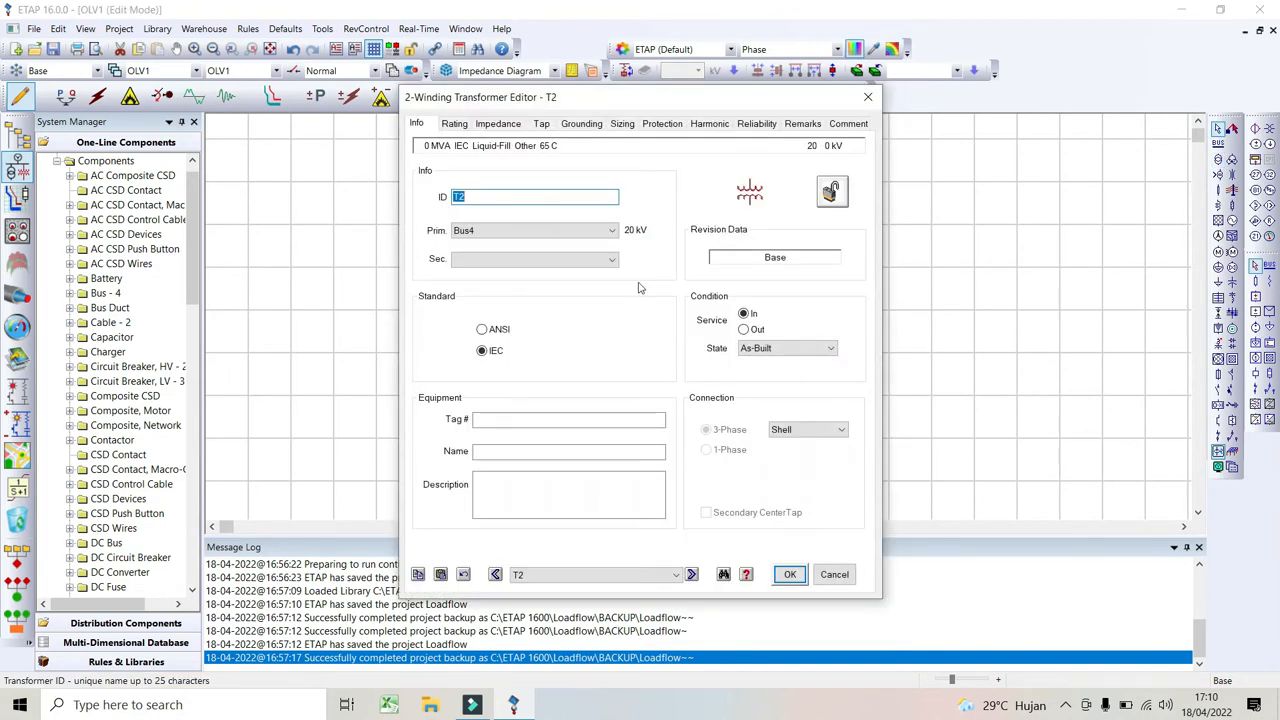
pyautogui.click(453, 124)
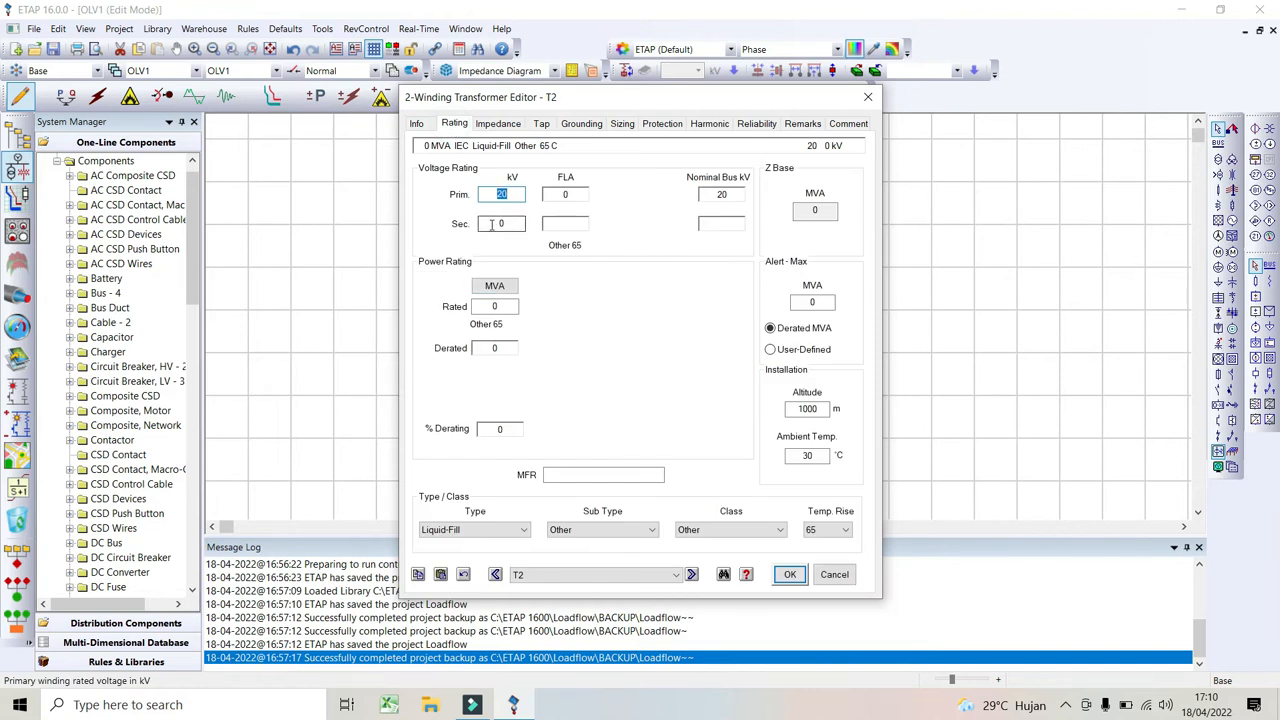
pyautogui.doubleClick(498, 224)
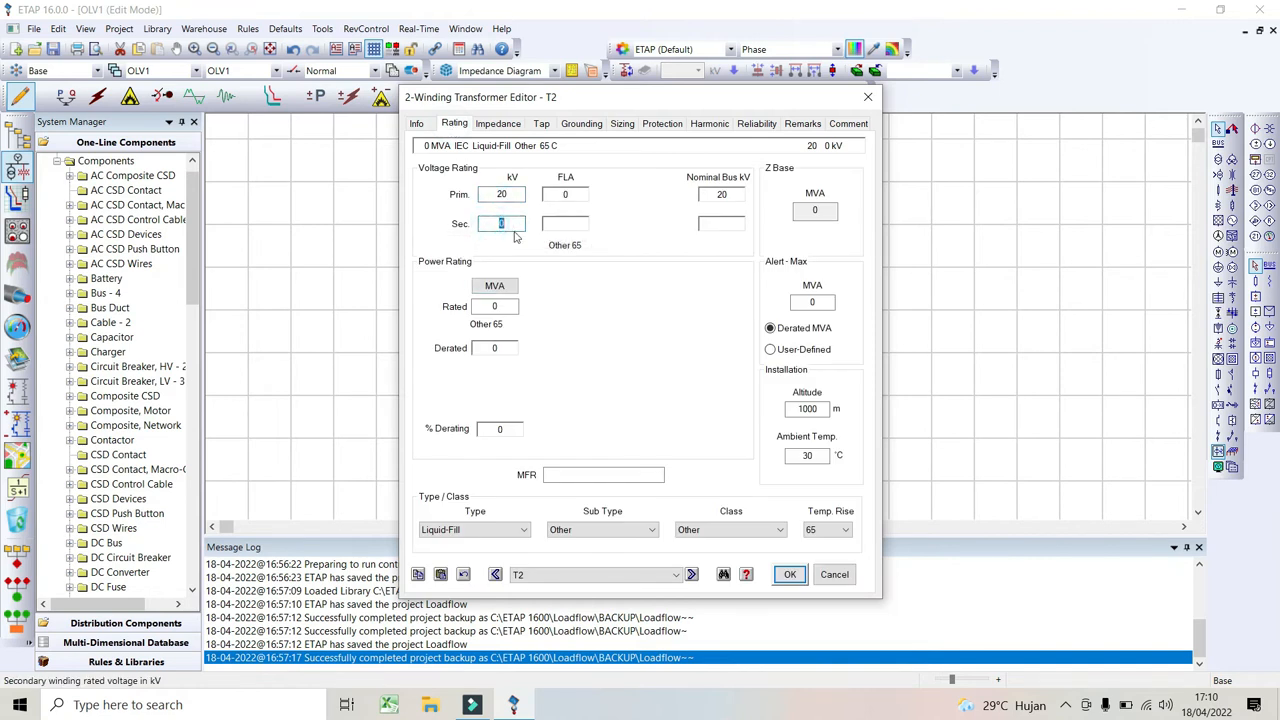
pyautogui.write('6.3')
pyautogui.doubleClick(500, 307)
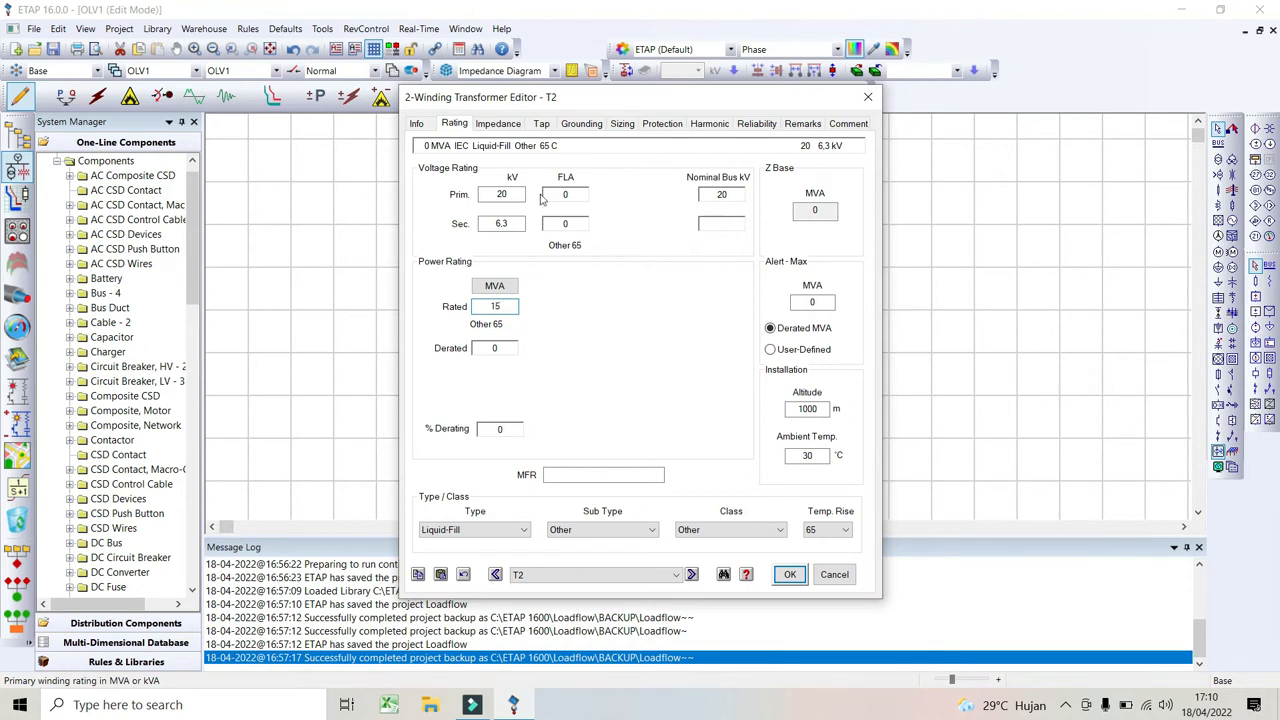
# Apply typical Z and X/R values to T2, change its secondary winding to delta and accept the transformer settings.
pyautogui.click(498, 124)
pyautogui.click(540, 281)
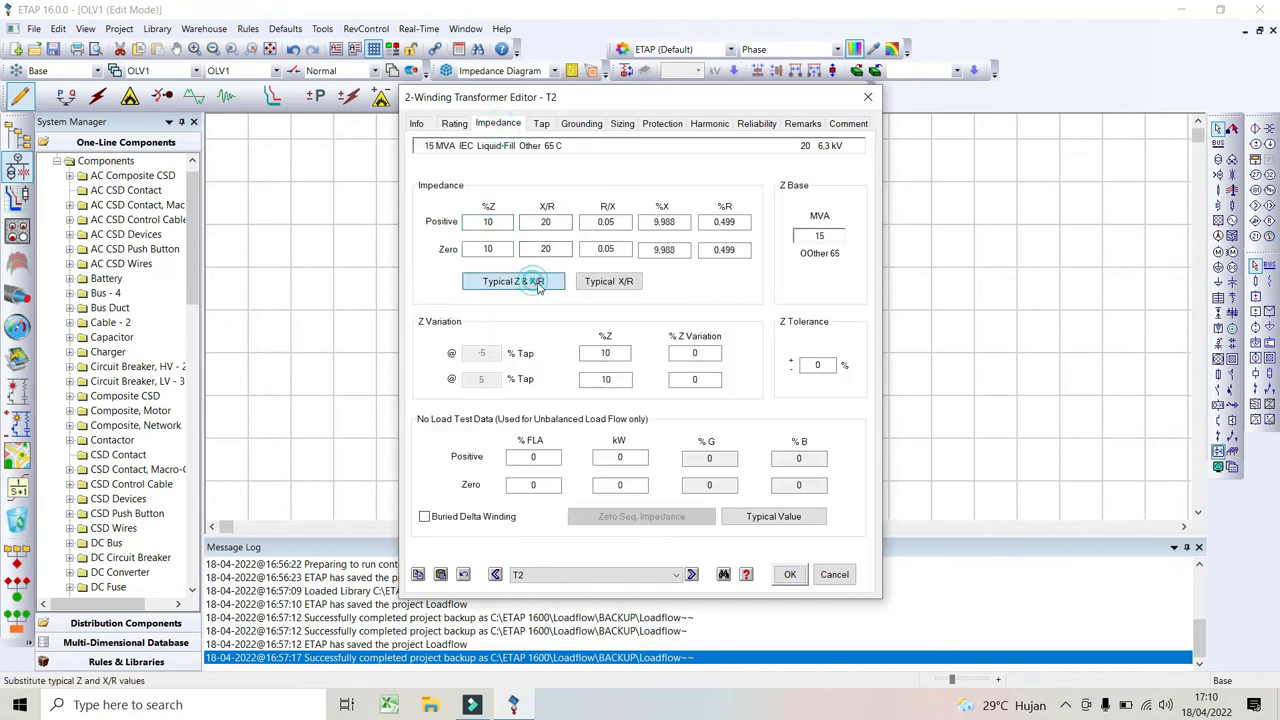
pyautogui.click(608, 281)
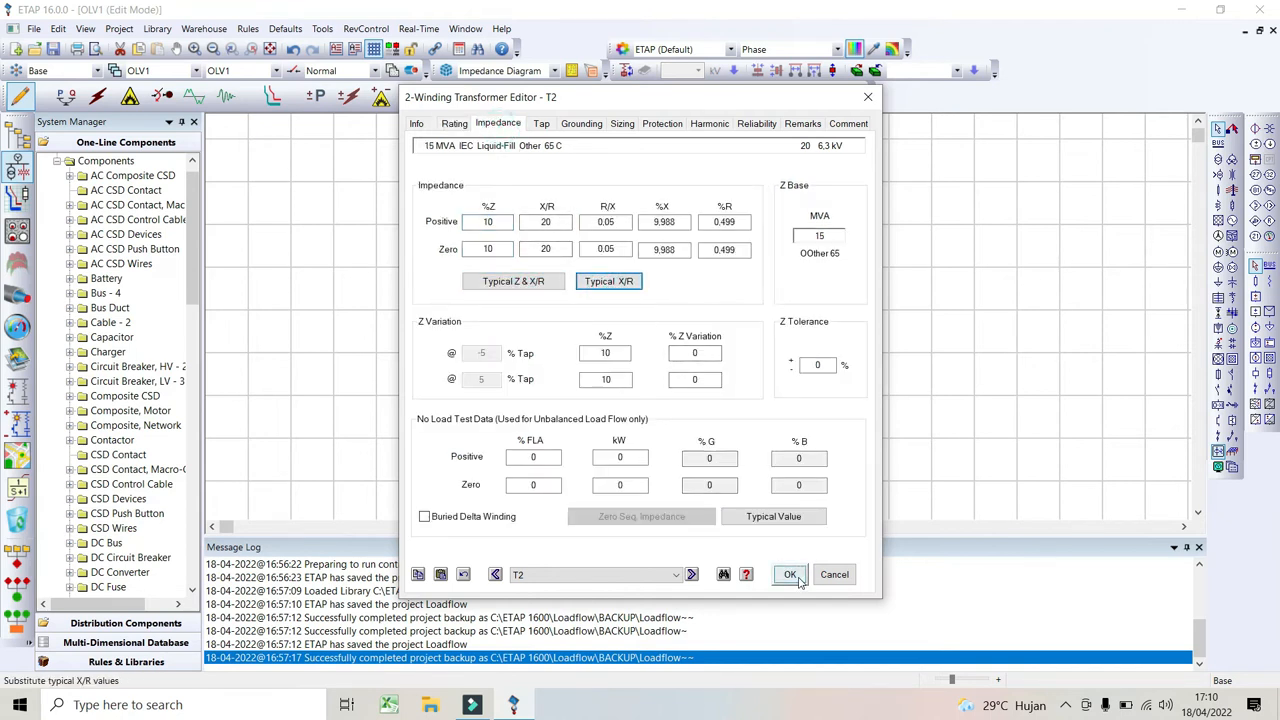
pyautogui.click(590, 125)
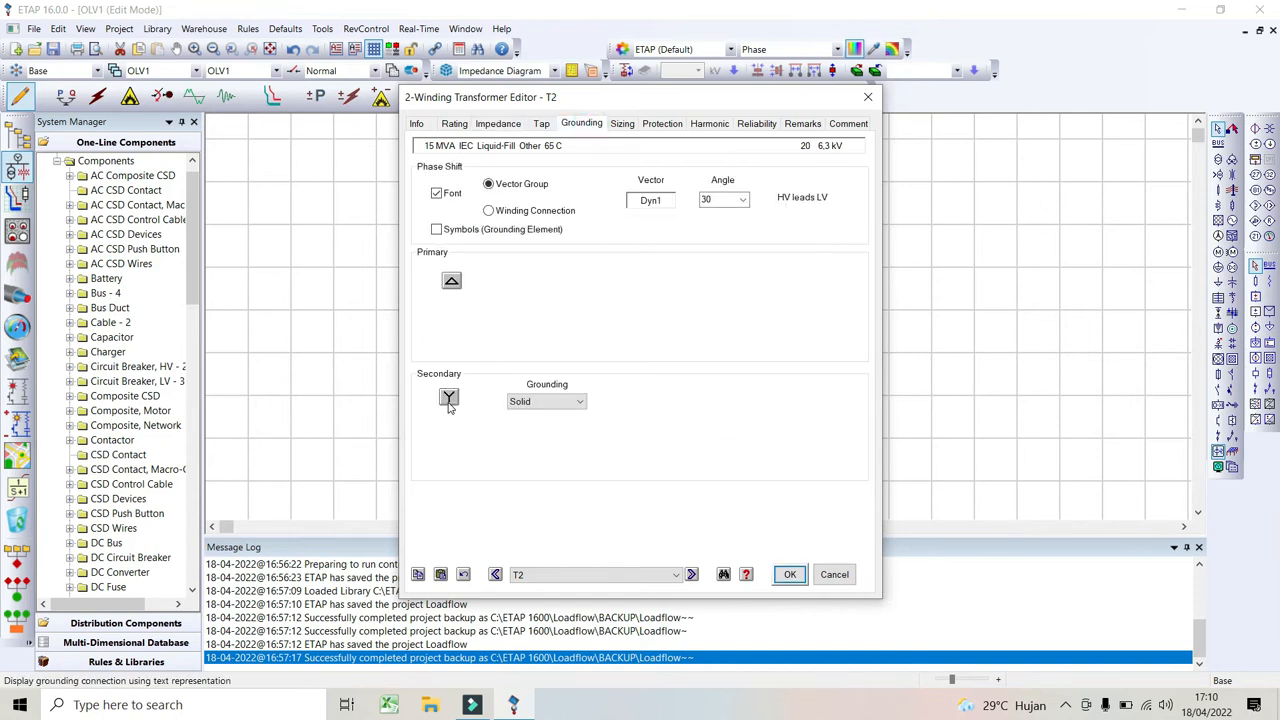
pyautogui.click(449, 405)
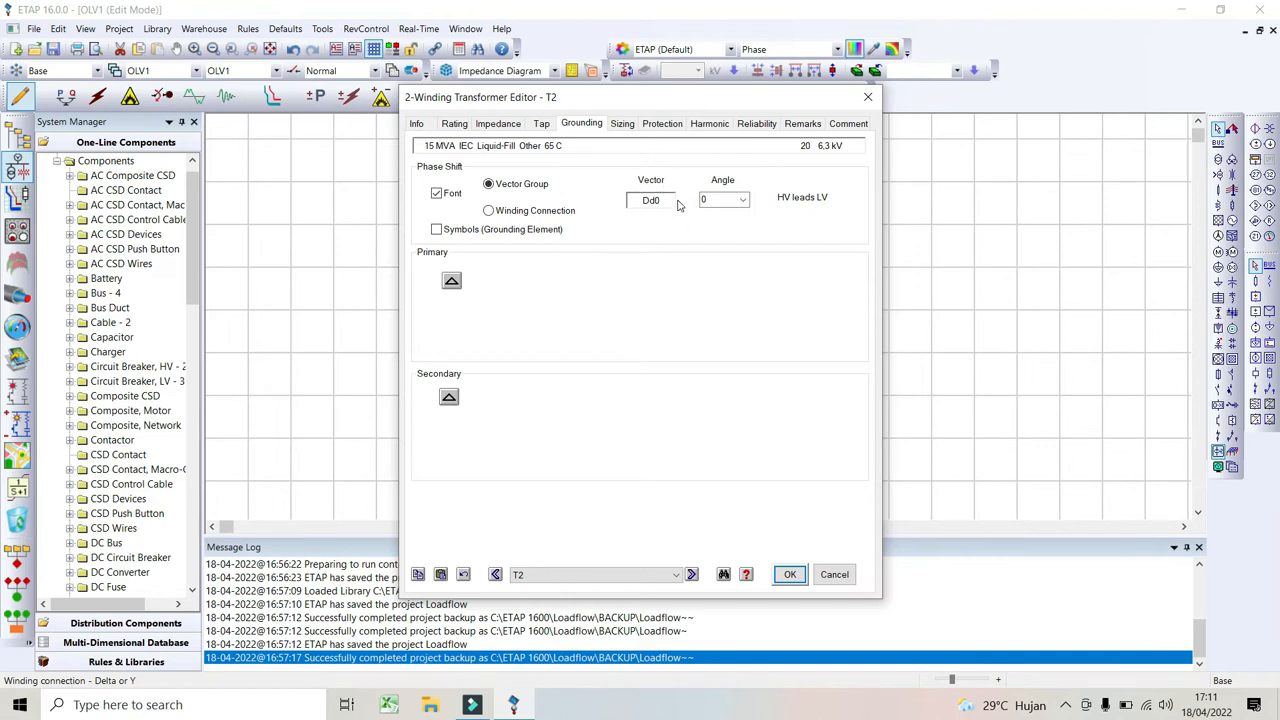
pyautogui.click(789, 574)
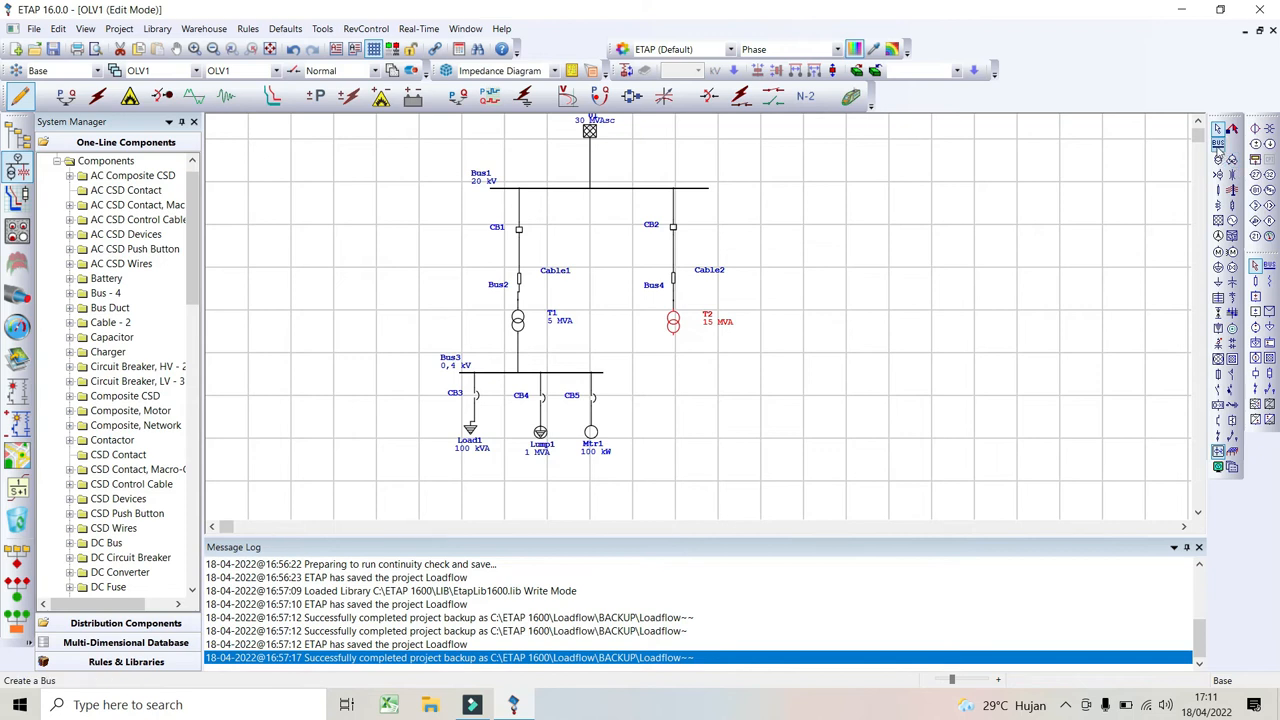
# Add a bus below T2, connect it to the transformer's secondary and lengthen it to the right.
pyautogui.click(1218, 143)
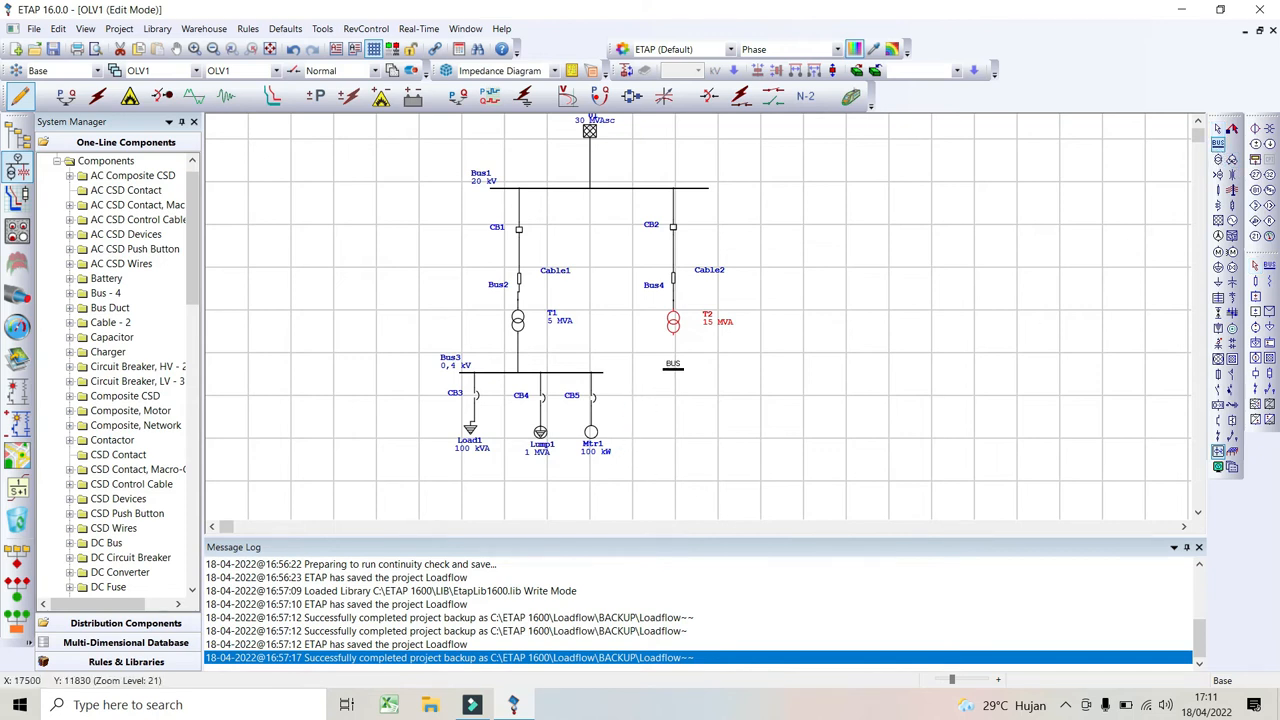
pyautogui.click(677, 372)
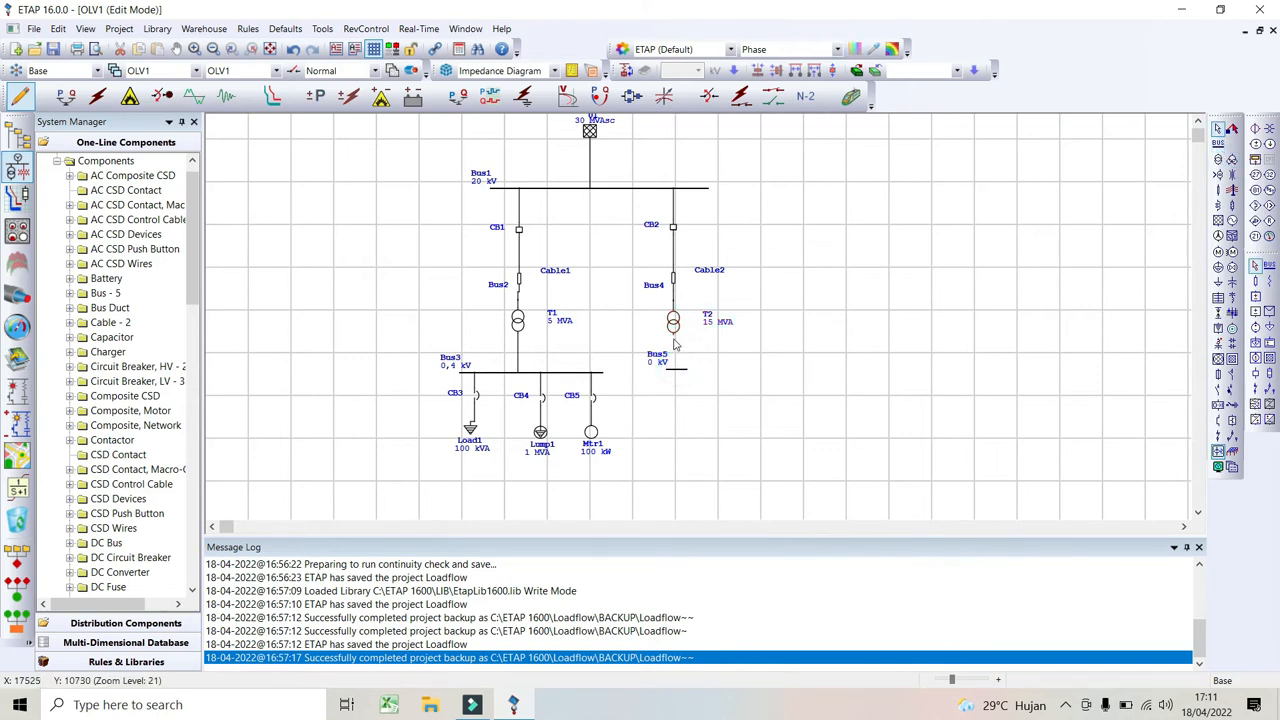
pyautogui.moveTo(675, 338); pyautogui.dragTo(822, 371)
pyautogui.click(828, 398)
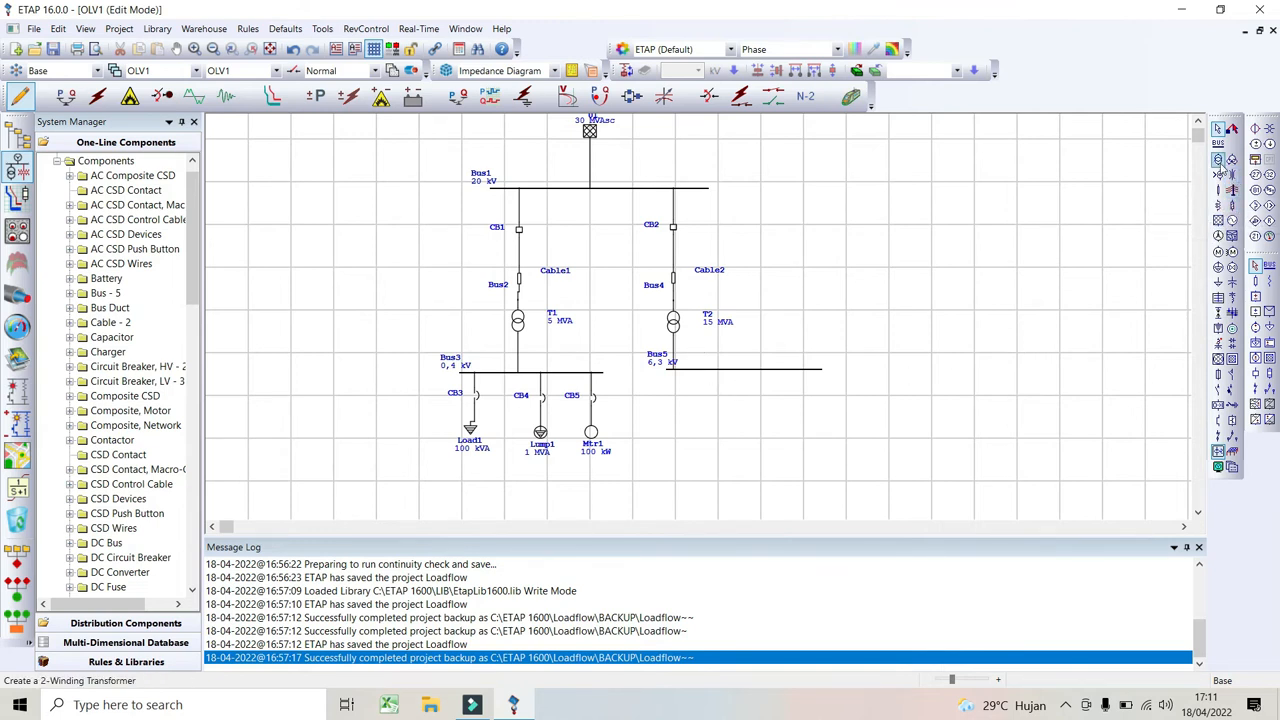
# Place a high-voltage circuit breaker below the left part of Bus5 and connect it to the bus.
pyautogui.click(1218, 392)
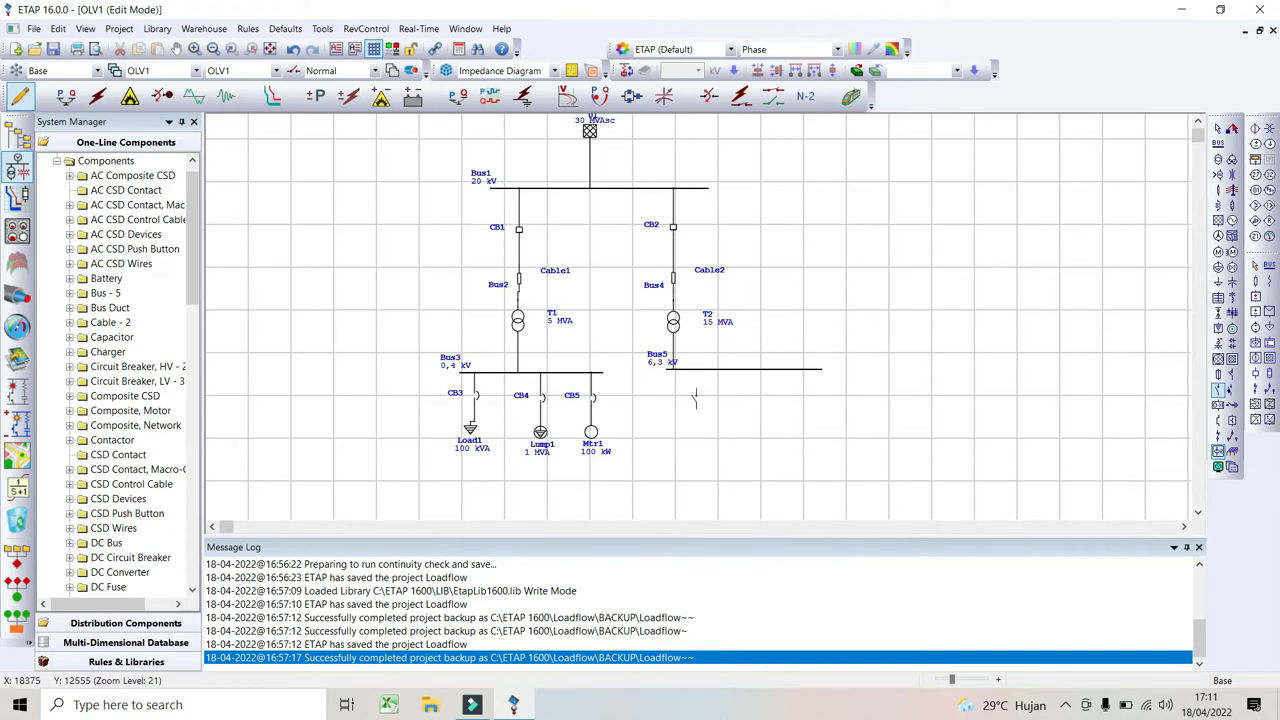
pyautogui.click(695, 398)
pyautogui.moveTo(696, 389); pyautogui.dragTo(699, 372)
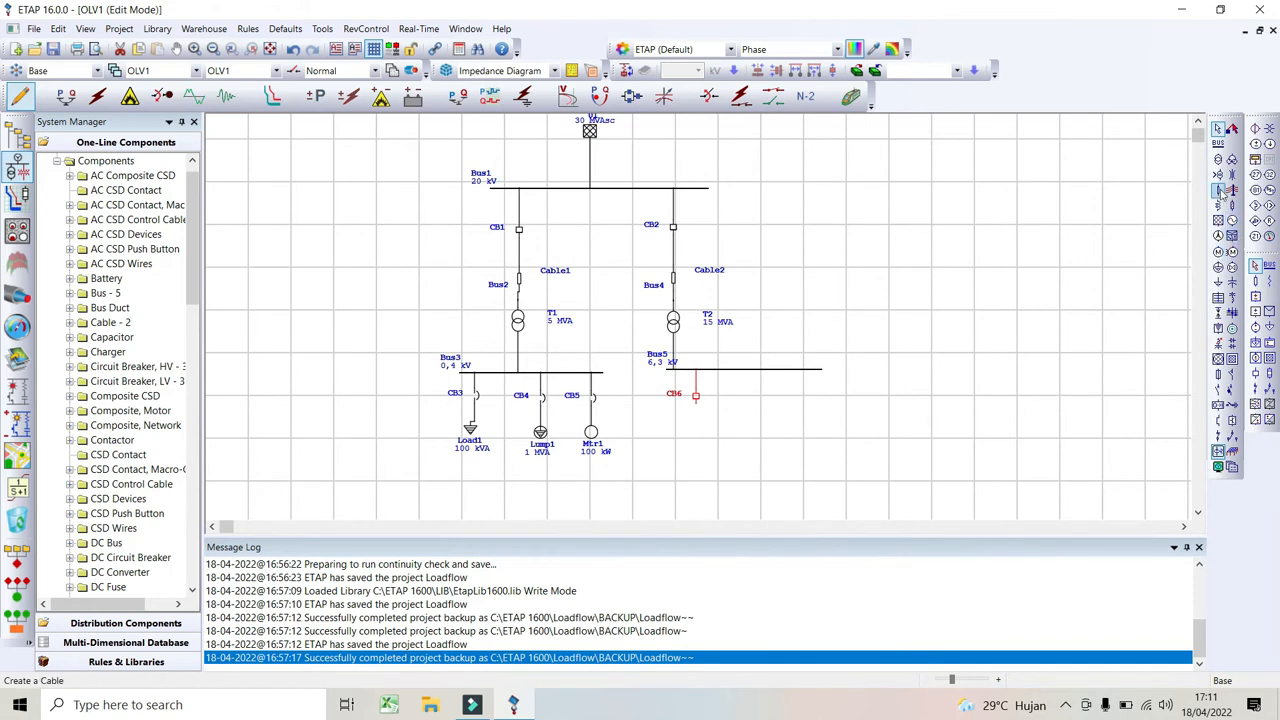
# Place a two-winding transformer below CB6 and rate it with a 0.4 kV secondary and 2 MVA.
pyautogui.click(1218, 159)
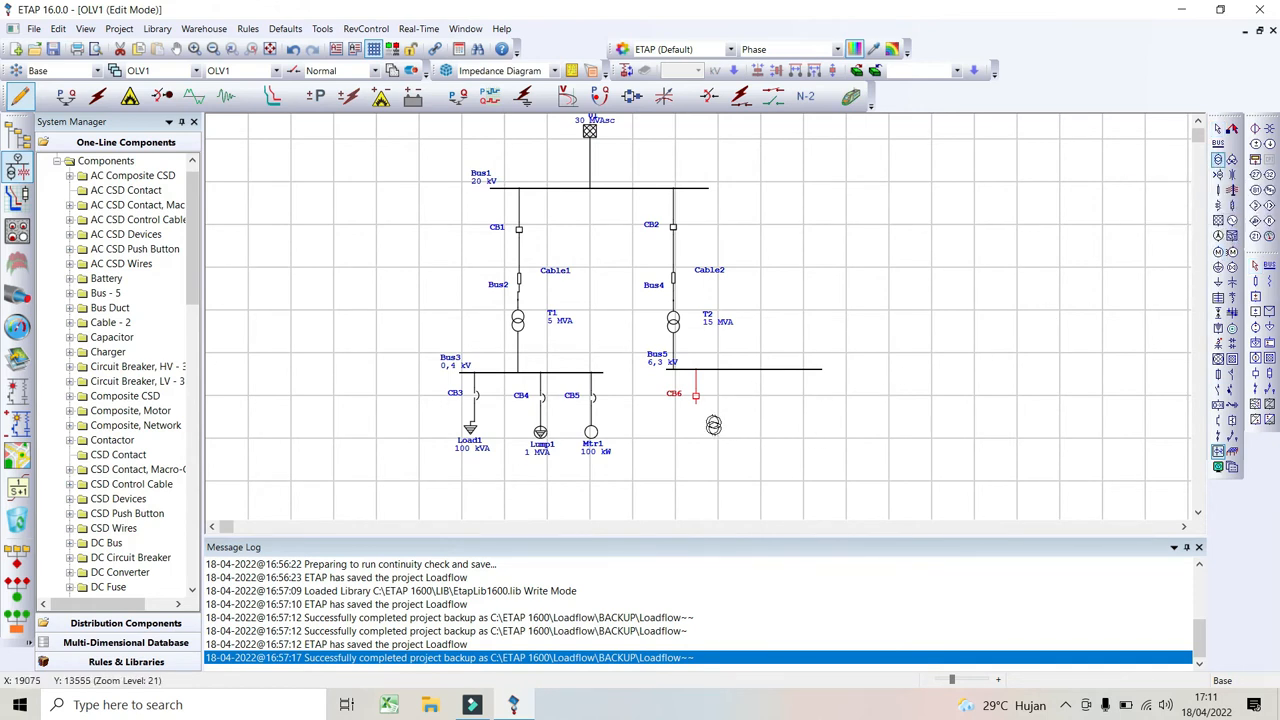
pyautogui.click(695, 406)
pyautogui.doubleClick(697, 432)
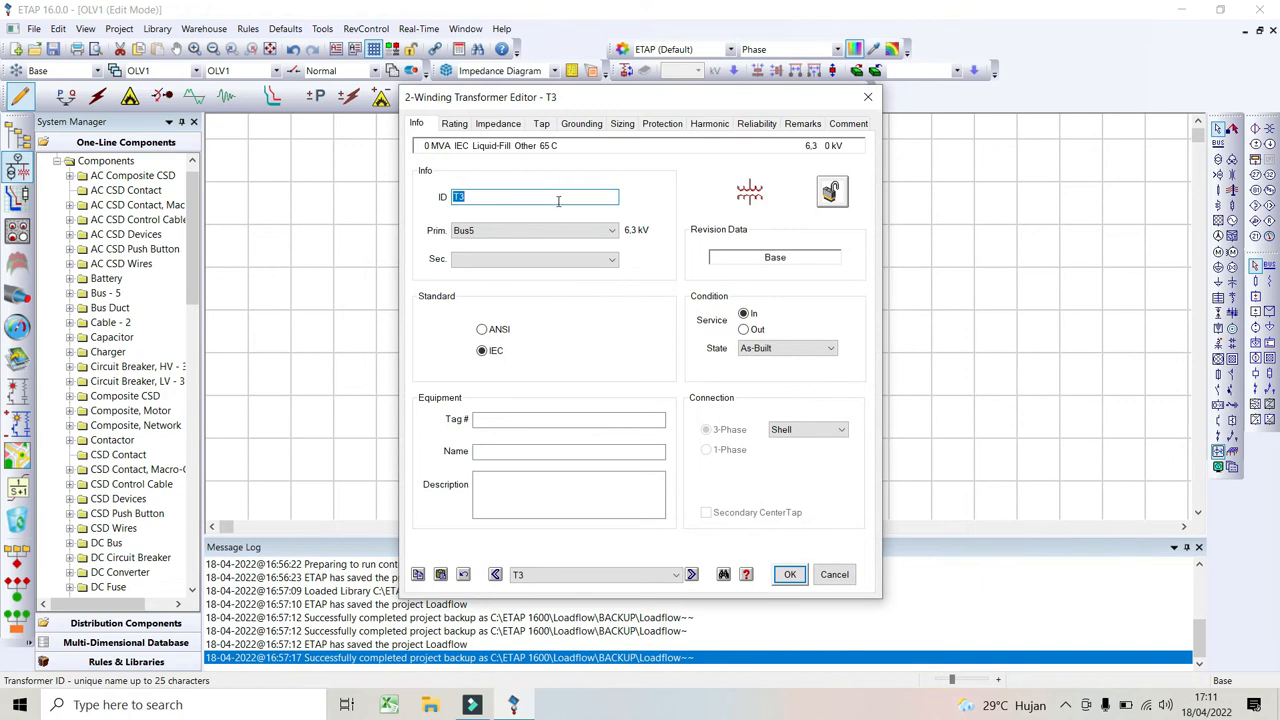
pyautogui.click(455, 124)
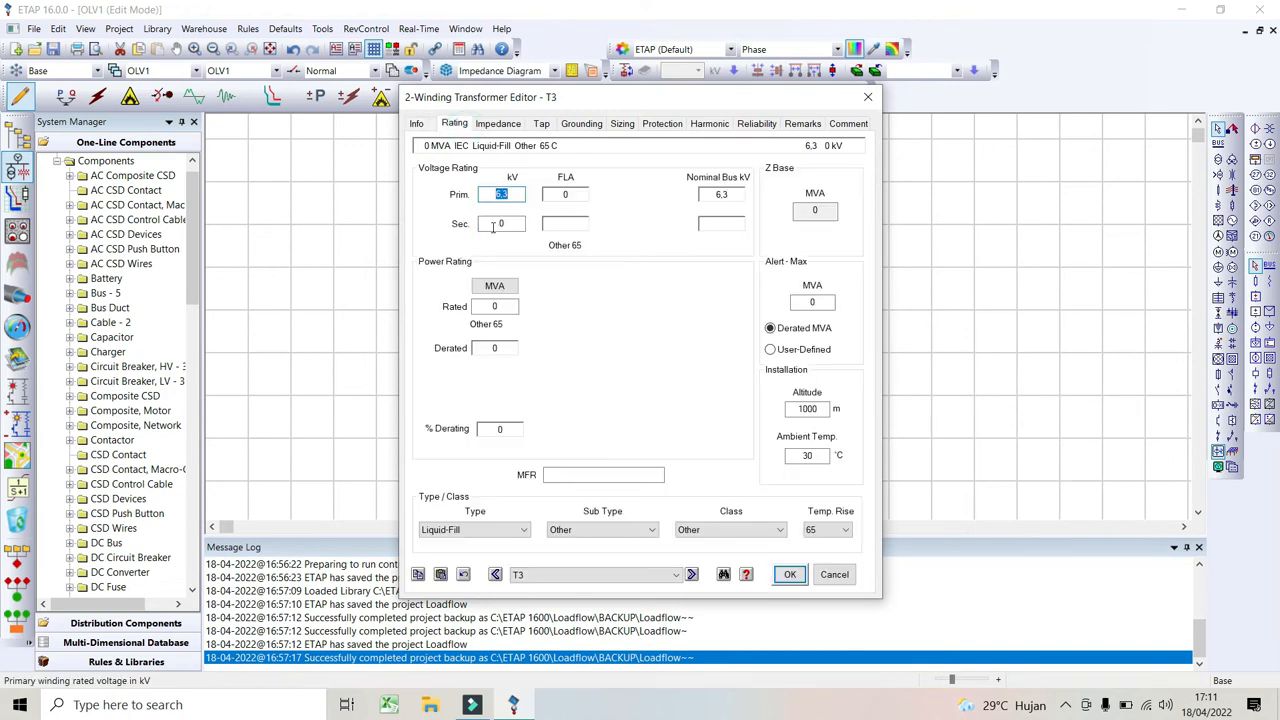
pyautogui.click(512, 223)
pyautogui.click(515, 221)
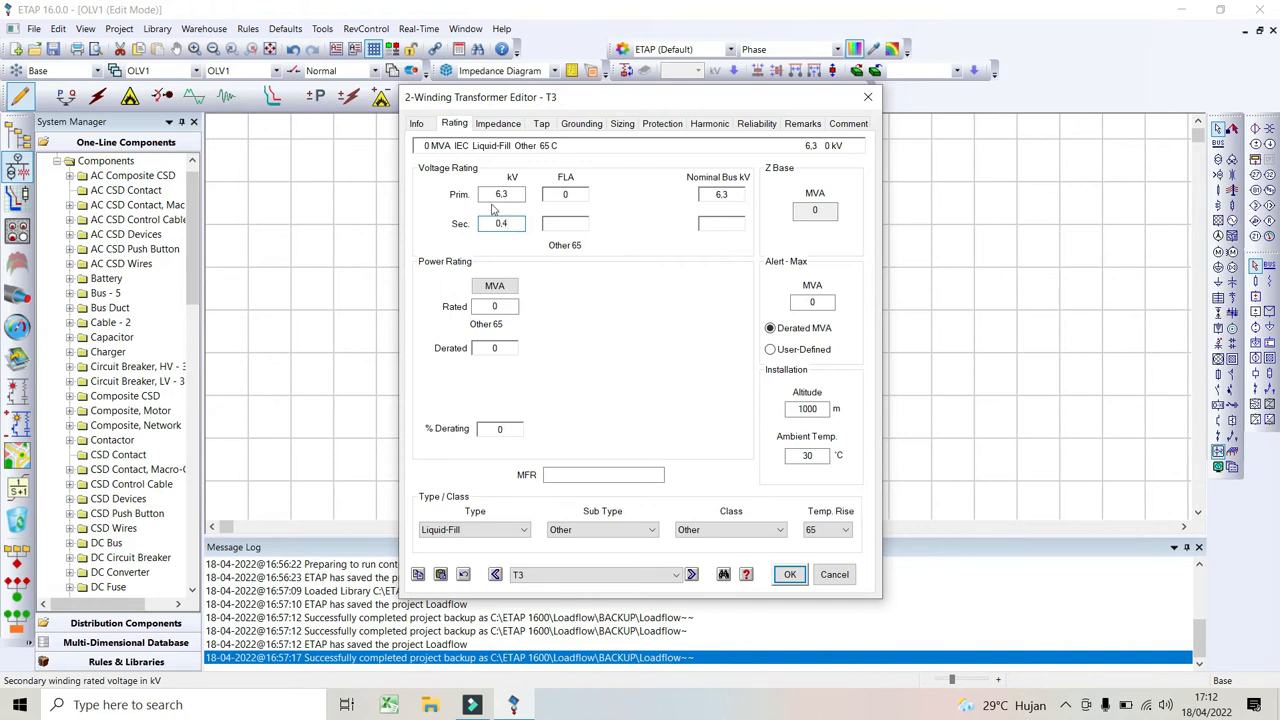
pyautogui.click(494, 307)
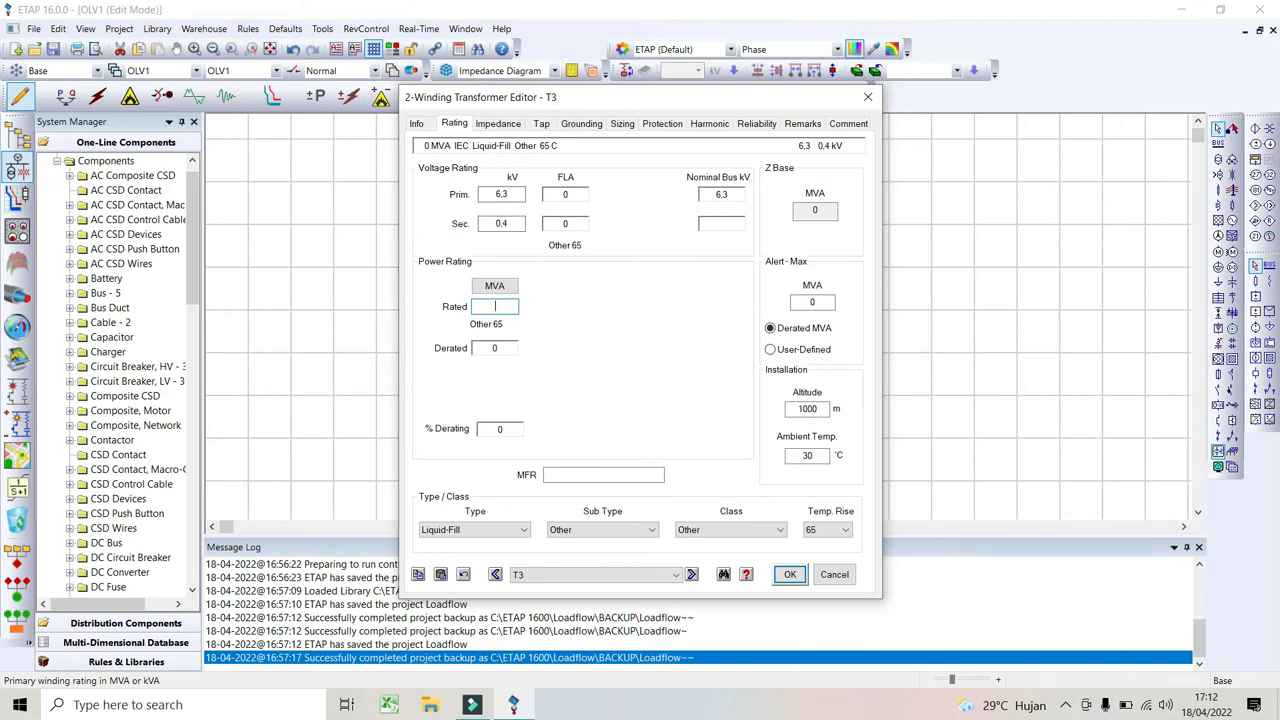
# Apply typical Z and X/R values to T3, check its grounding settings and accept the transformer settings.
pyautogui.click(497, 123)
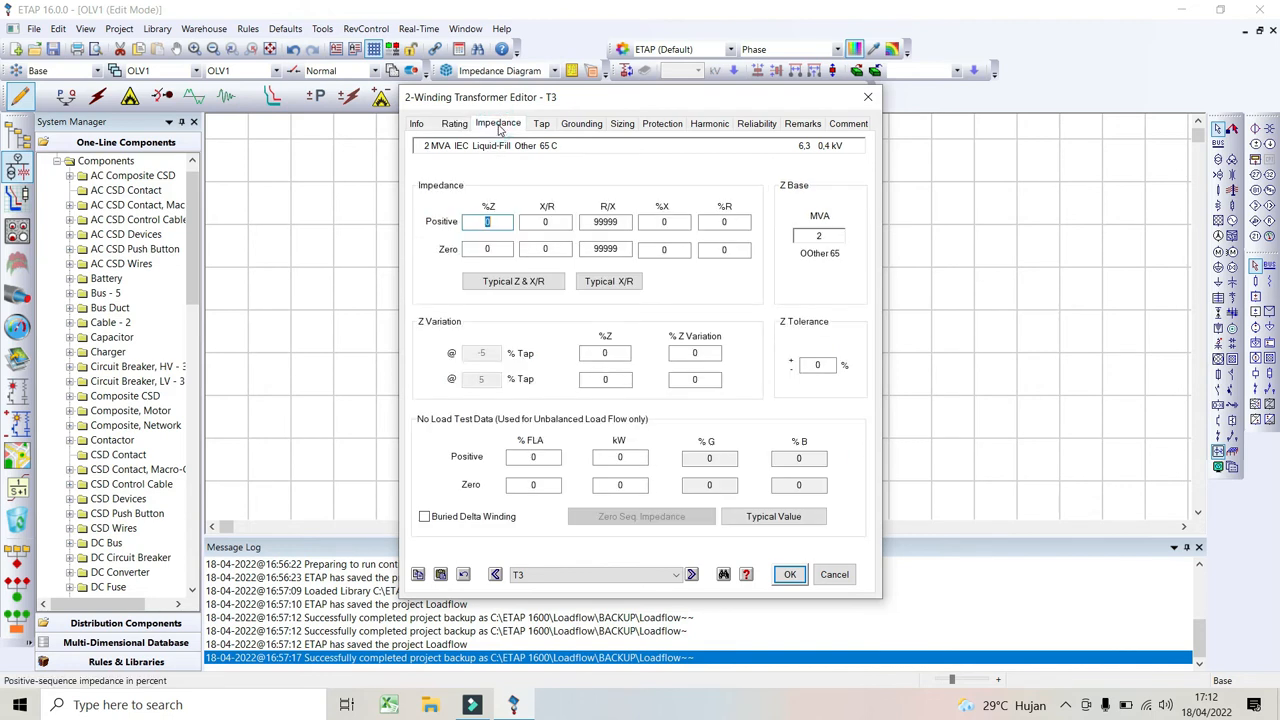
pyautogui.click(530, 283)
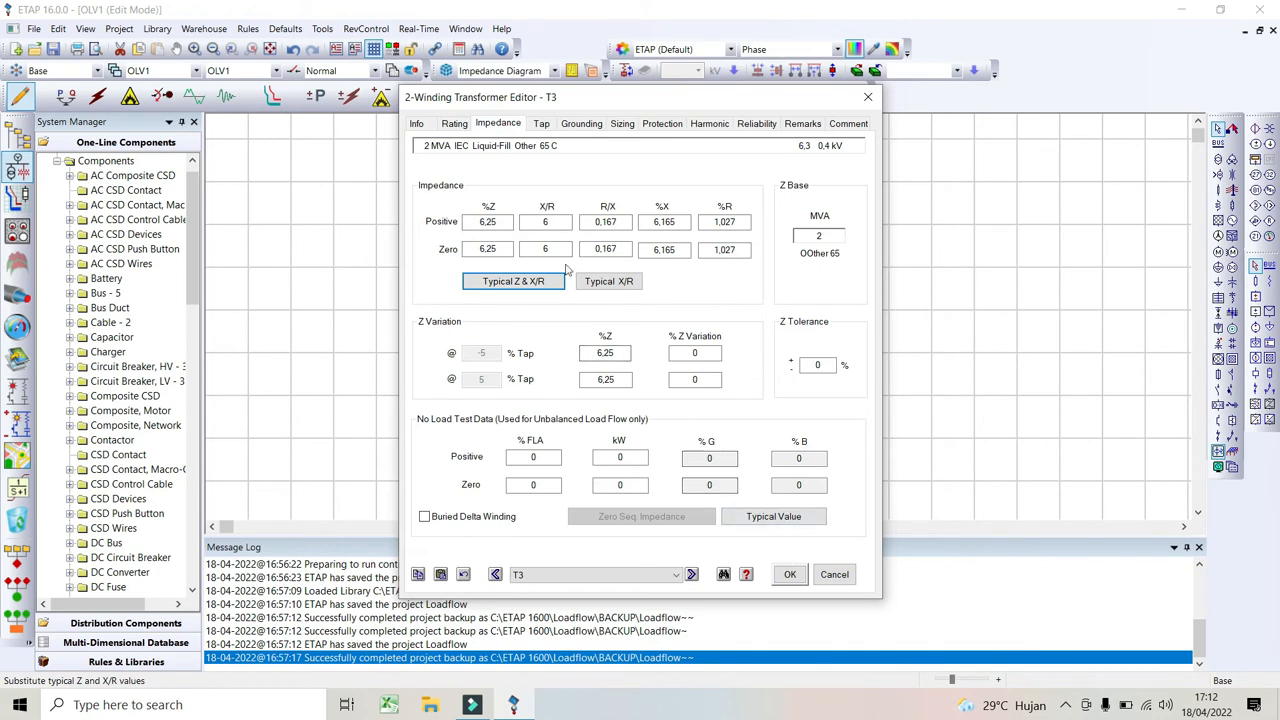
pyautogui.click(576, 125)
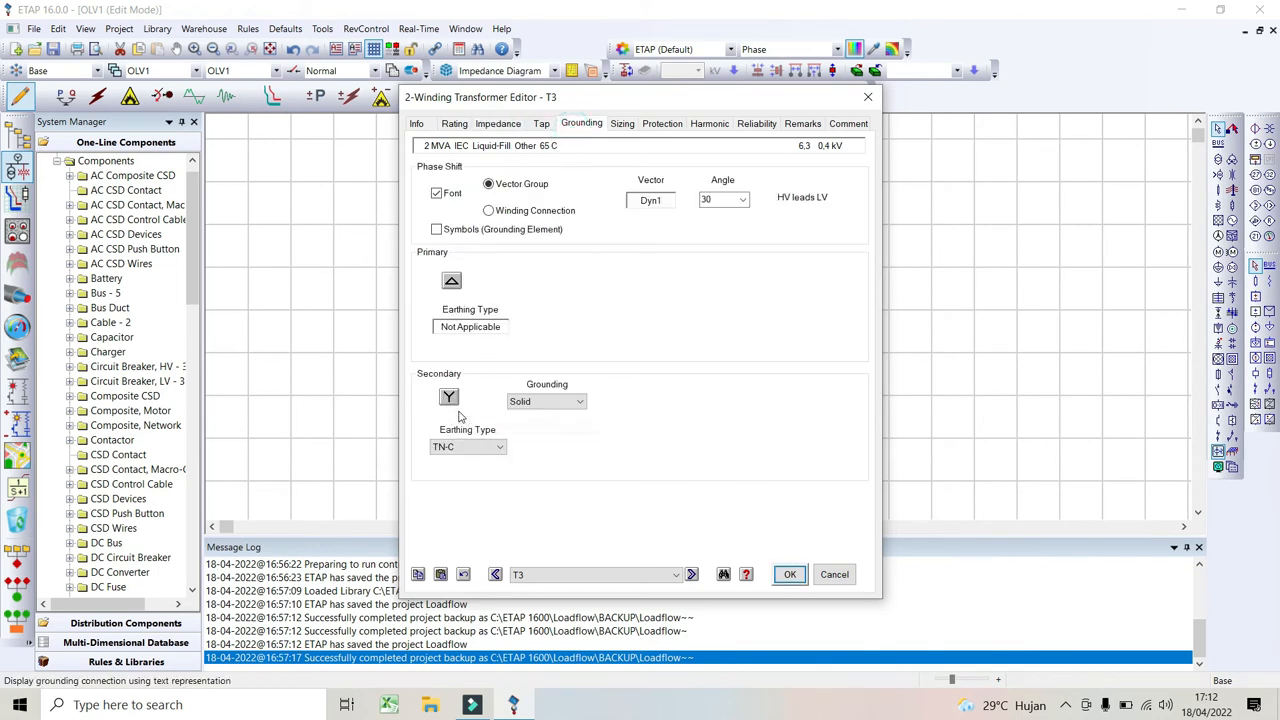
pyautogui.click(789, 574)
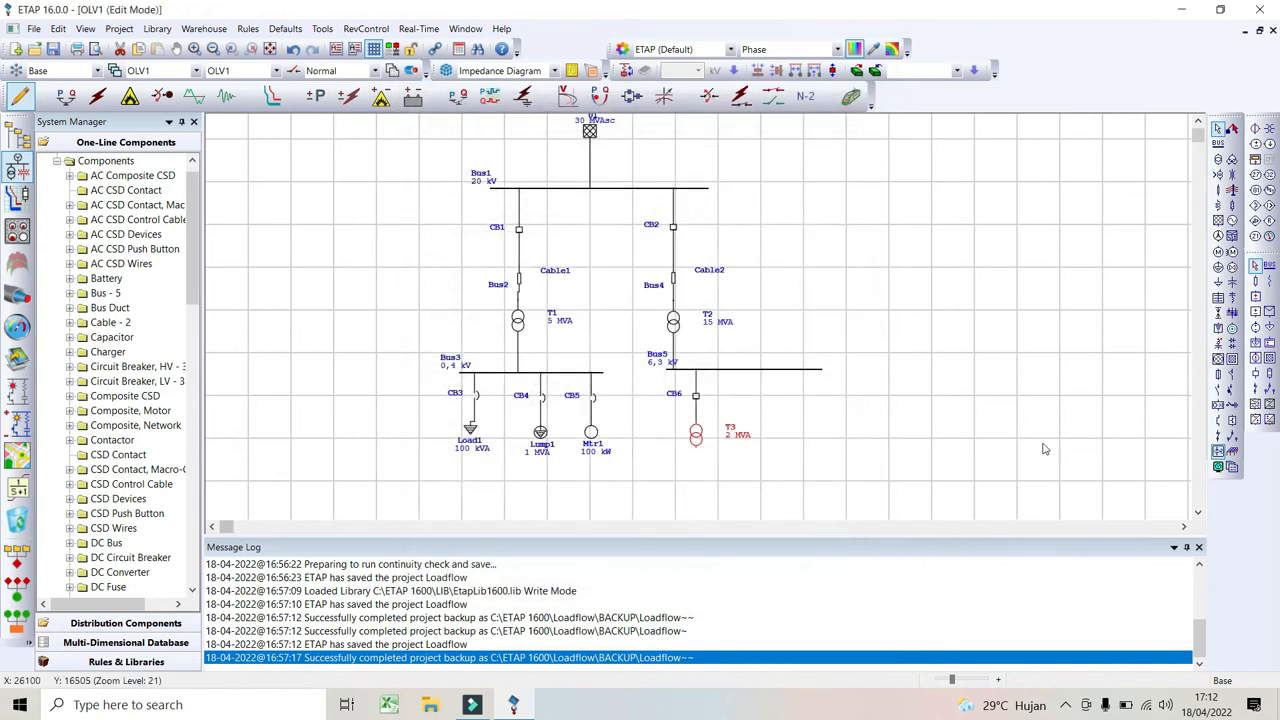
# Attach a lumped load below T3, rated 1 MVA with 48% constant kVA and 52% constant Z.
pyautogui.click(1218, 266)
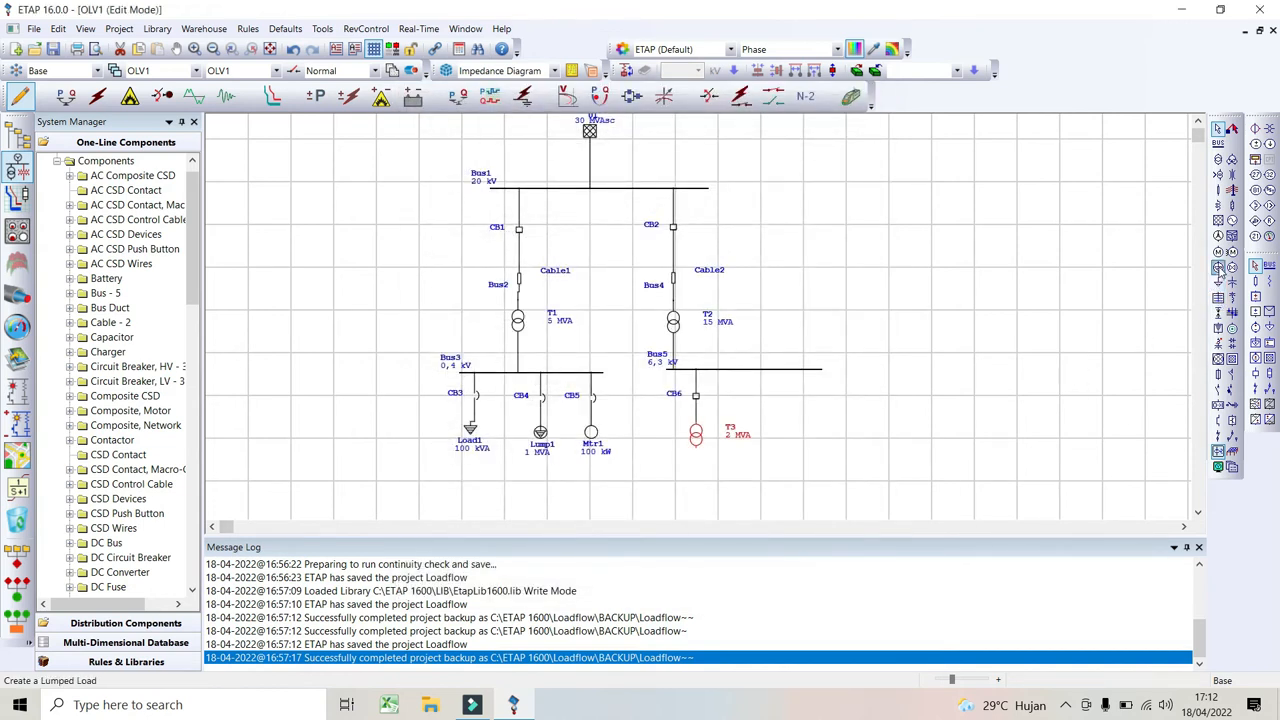
pyautogui.click(695, 477)
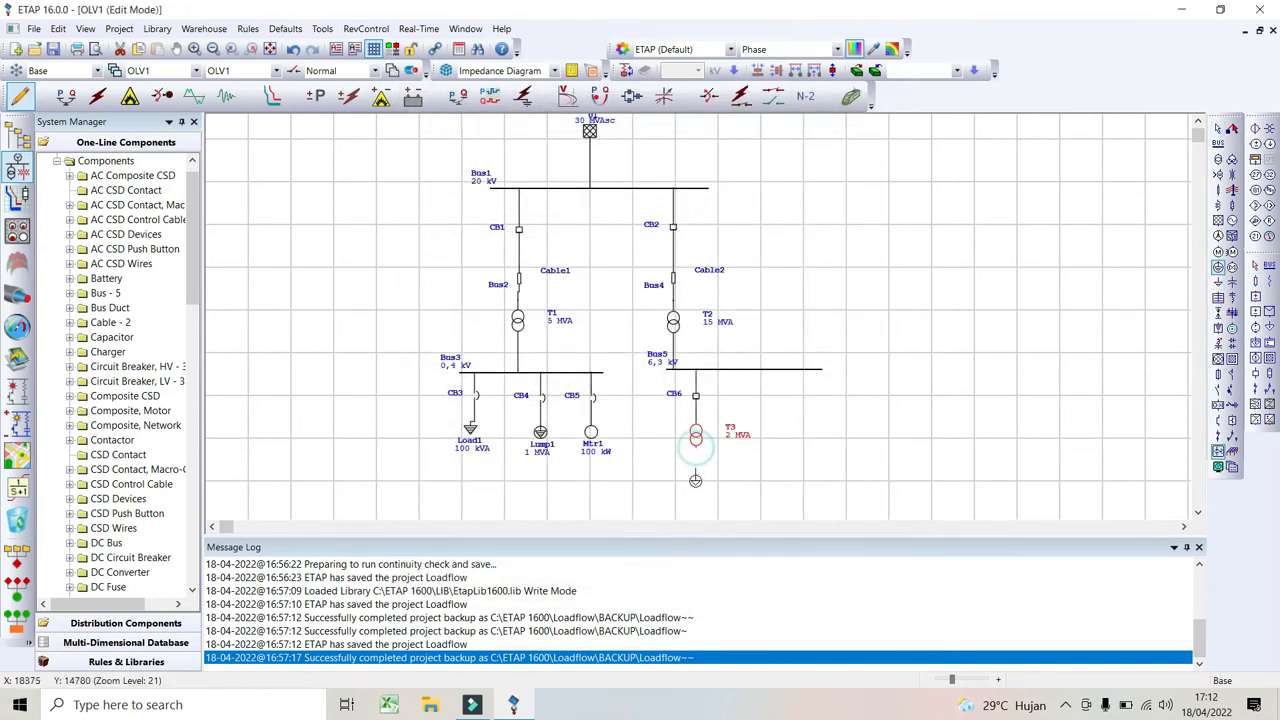
pyautogui.doubleClick(695, 480)
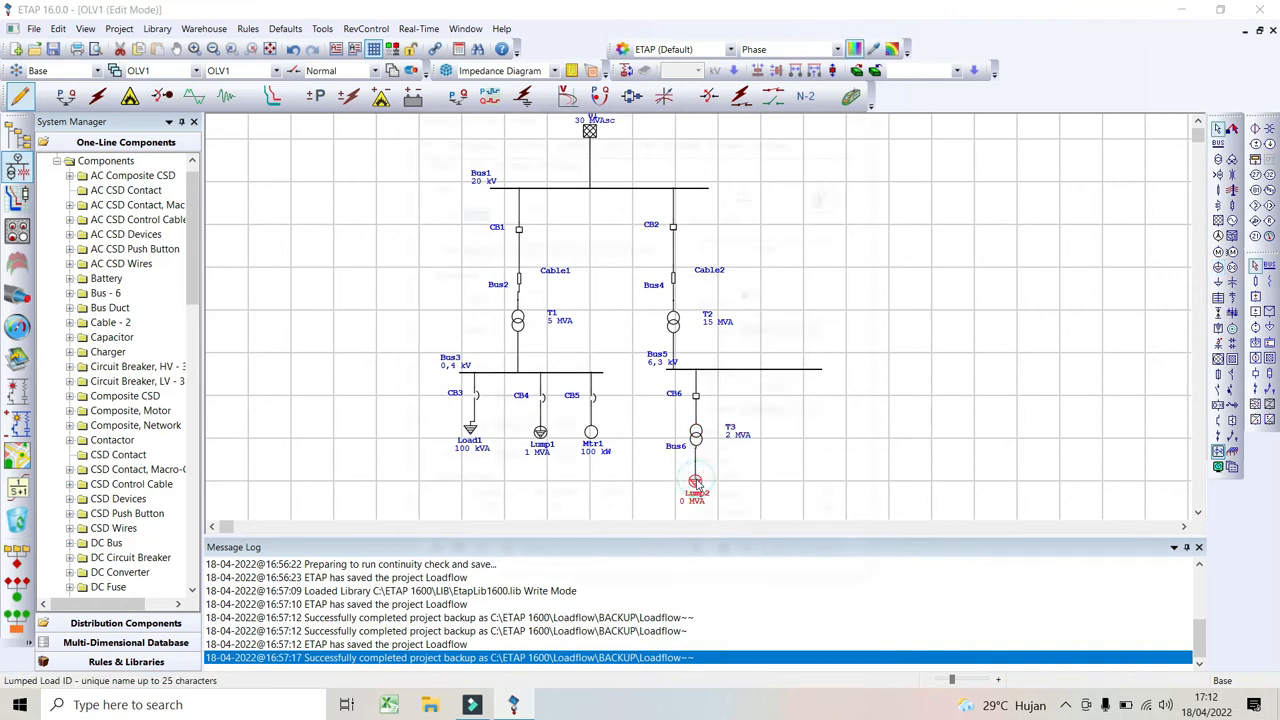
pyautogui.click(466, 137)
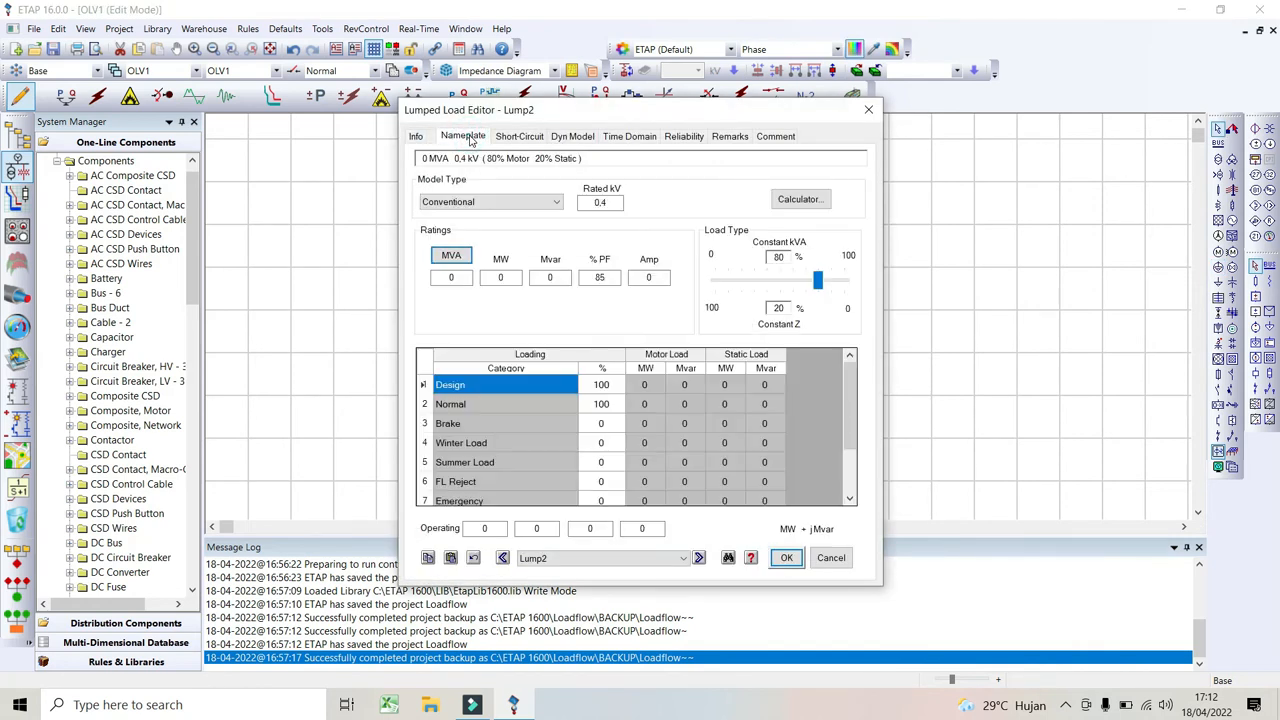
pyautogui.click(461, 279)
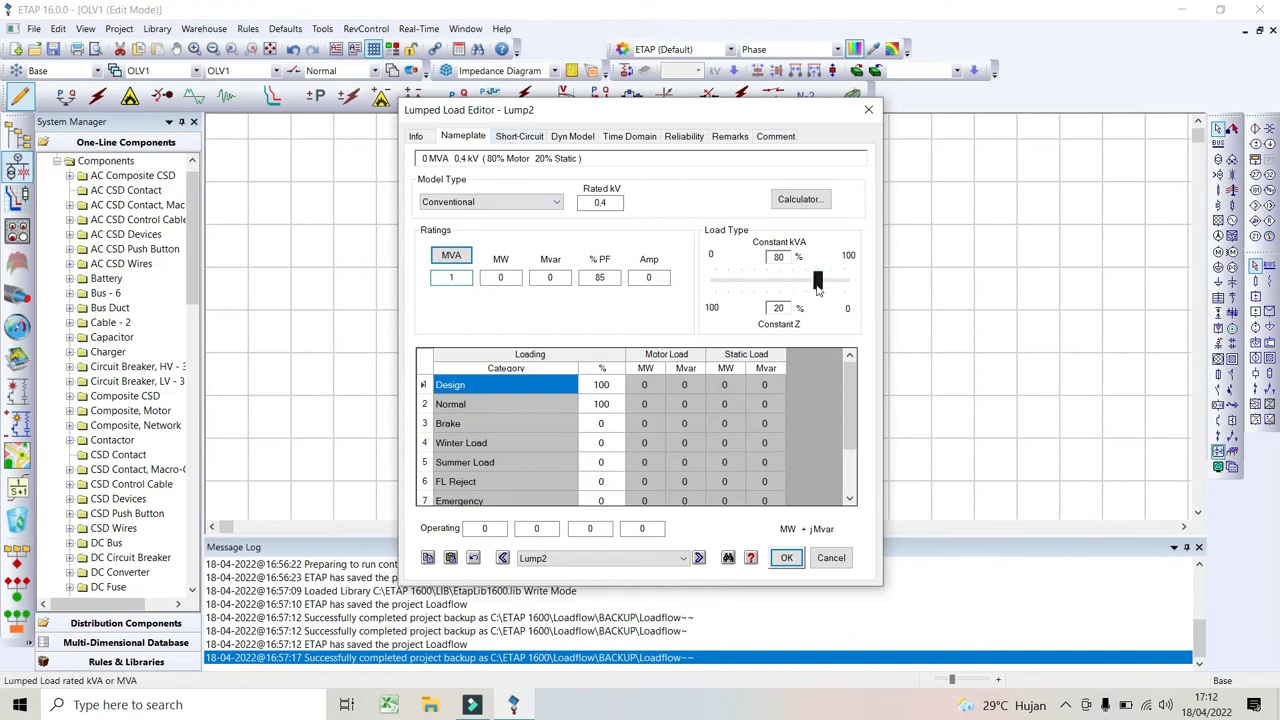
pyautogui.moveTo(817, 280); pyautogui.dragTo(777, 280)
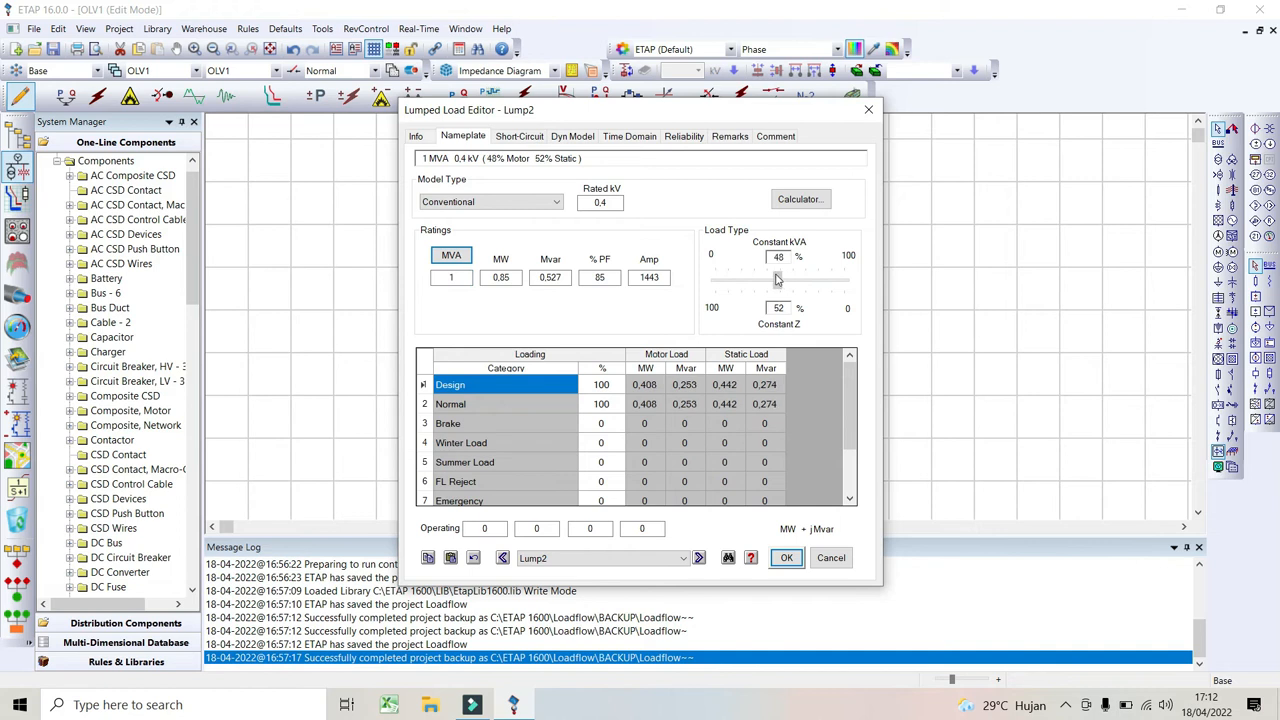
pyautogui.click(795, 557)
pyautogui.click(786, 514)
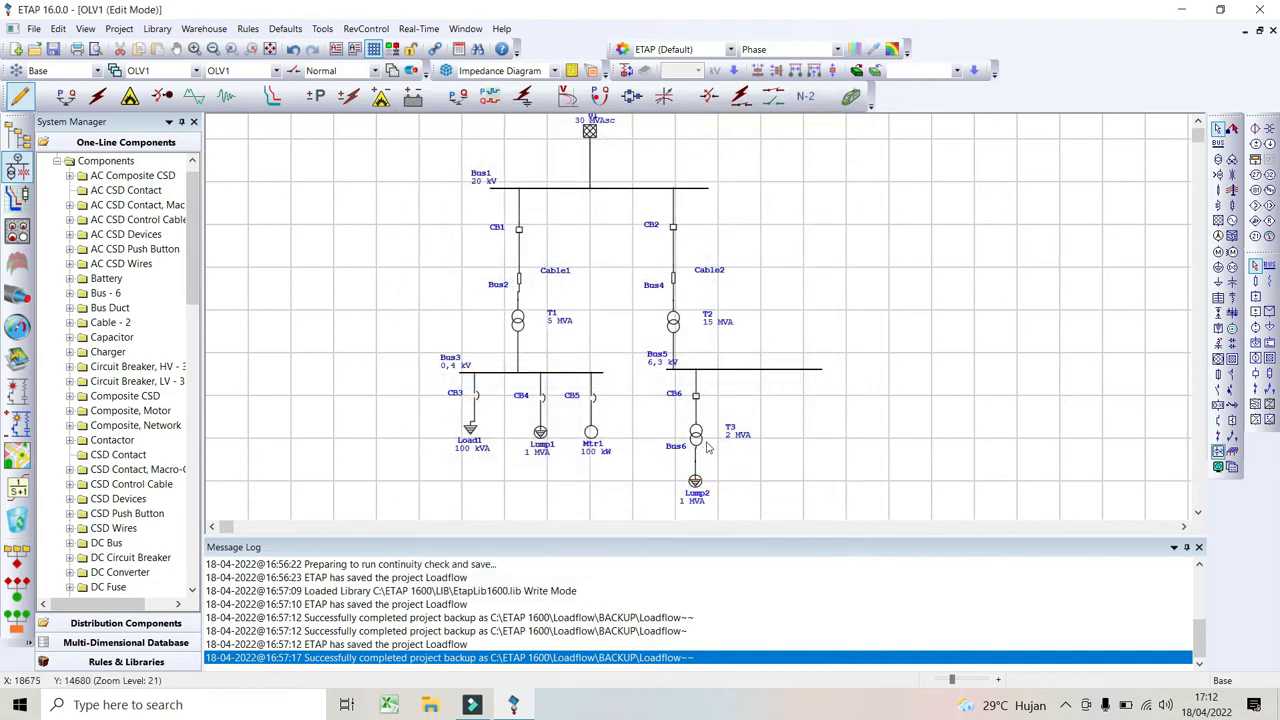
# Place a second high-voltage circuit breaker below the right part of Bus5 and connect it to the bus.
pyautogui.click(1218, 389)
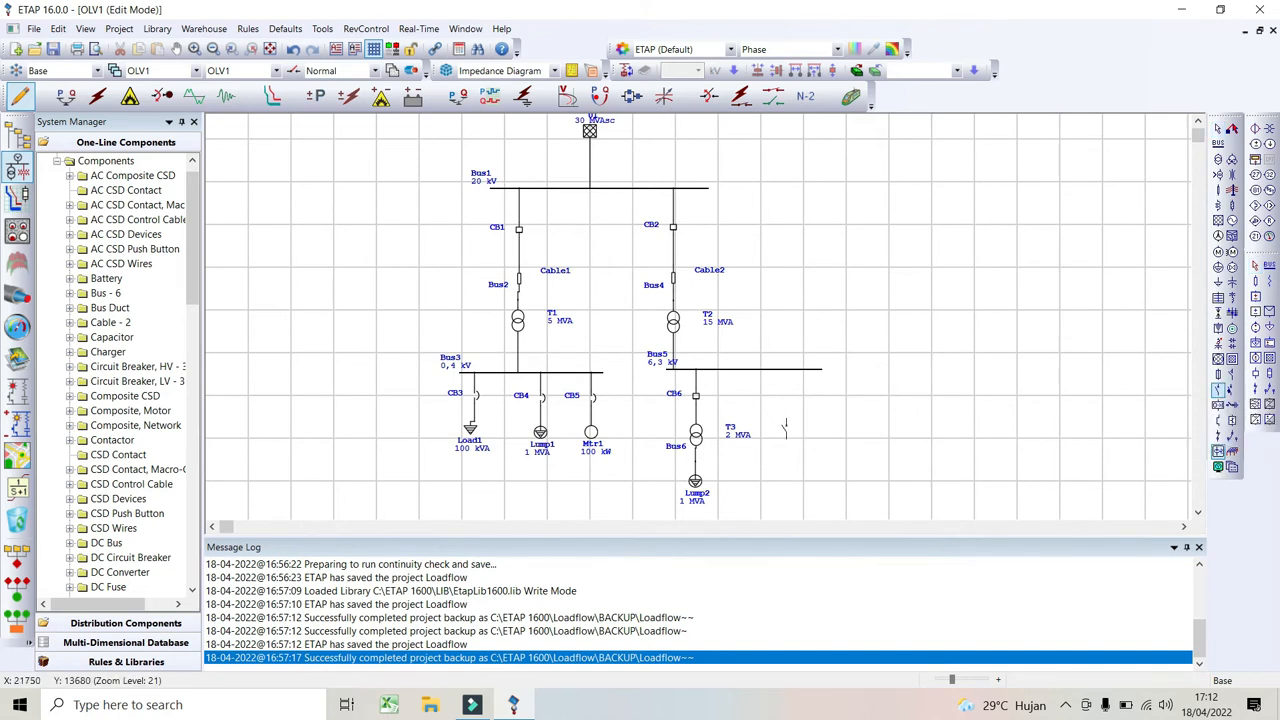
pyautogui.click(785, 428)
pyautogui.moveTo(786, 416); pyautogui.dragTo(787, 376)
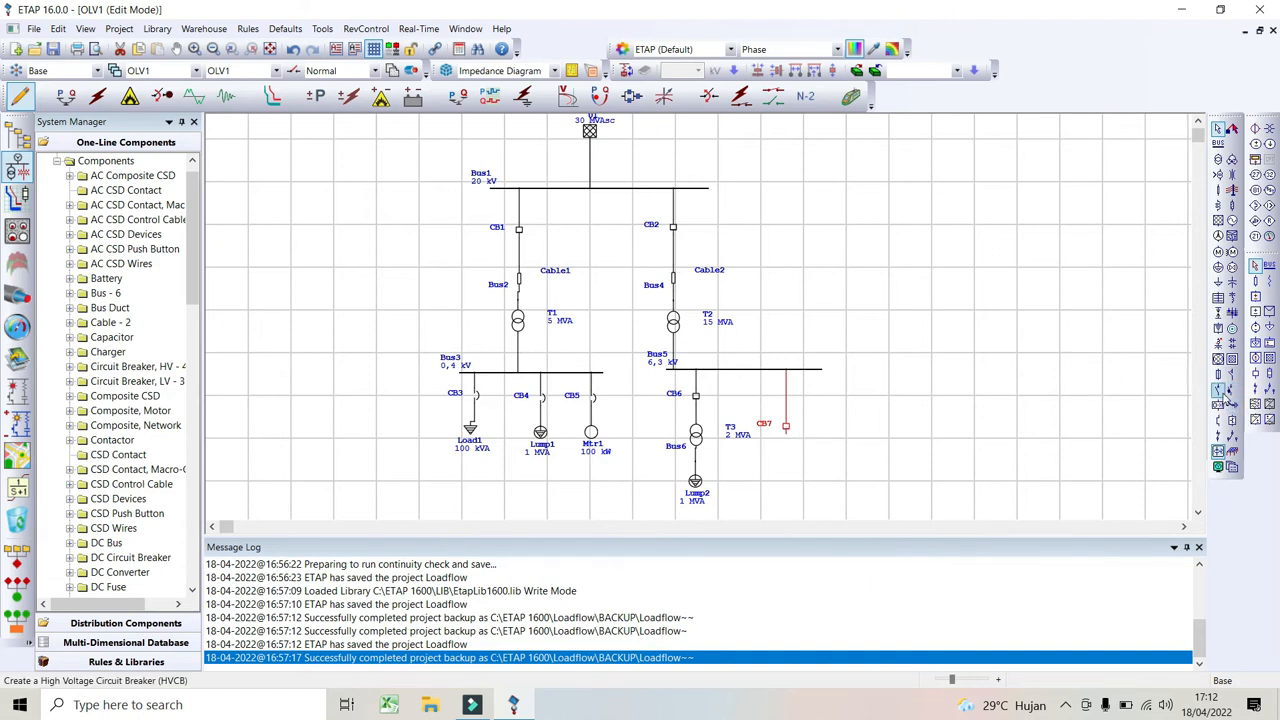
# Place an induction motor below CB7 and connect it to the breaker.
pyautogui.click(1218, 252)
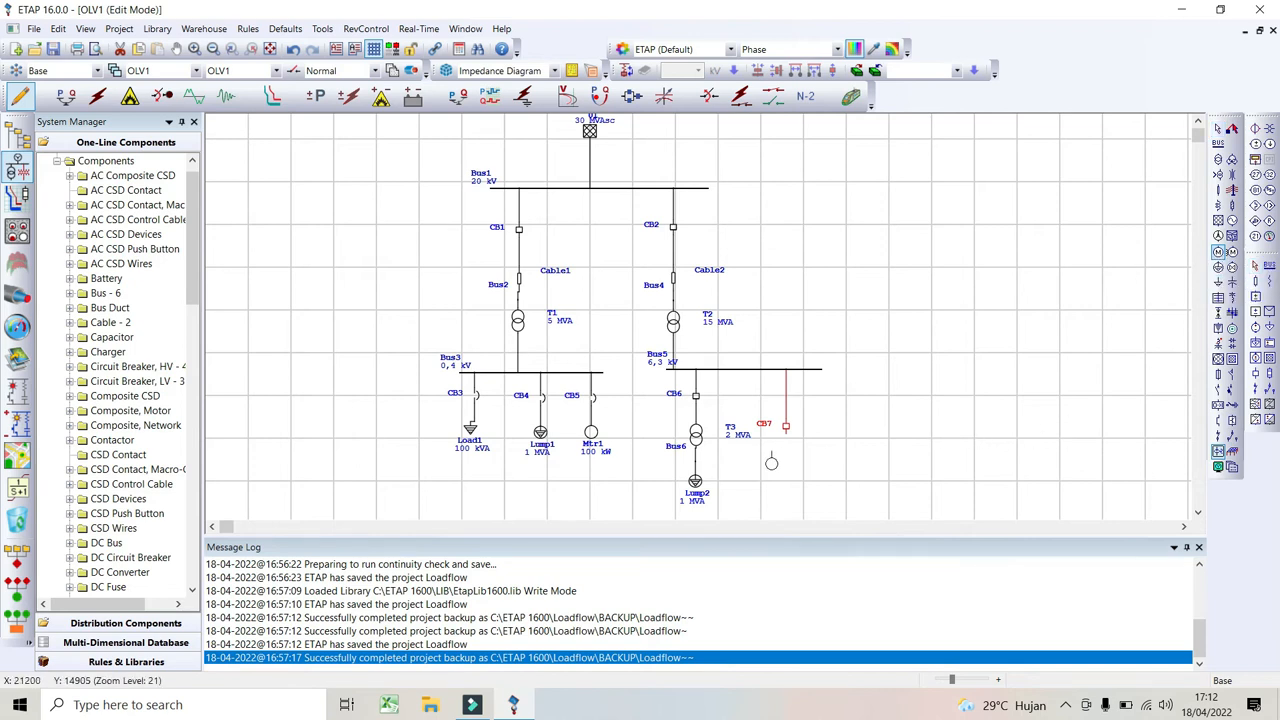
pyautogui.click(786, 435)
pyautogui.click(786, 468)
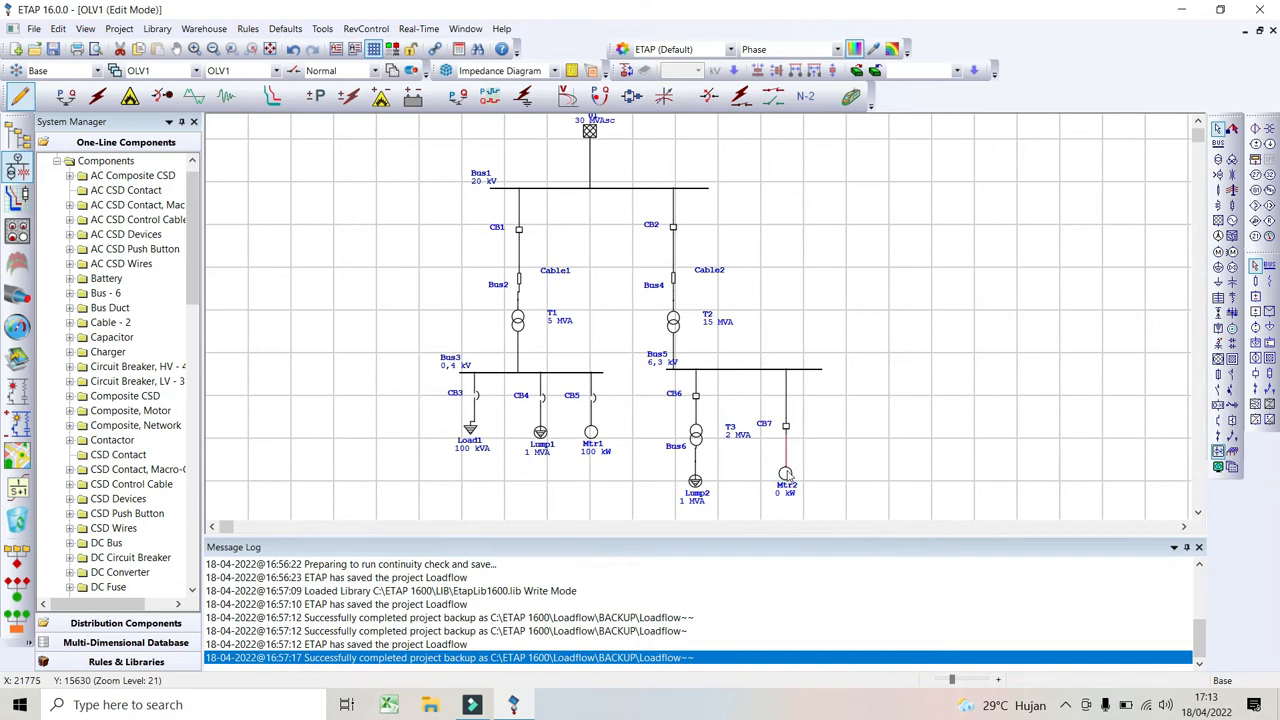
# Rate induction motor Mtr2 at 1000 kW on its nameplate and accept the motor settings.
pyautogui.doubleClick(788, 470)
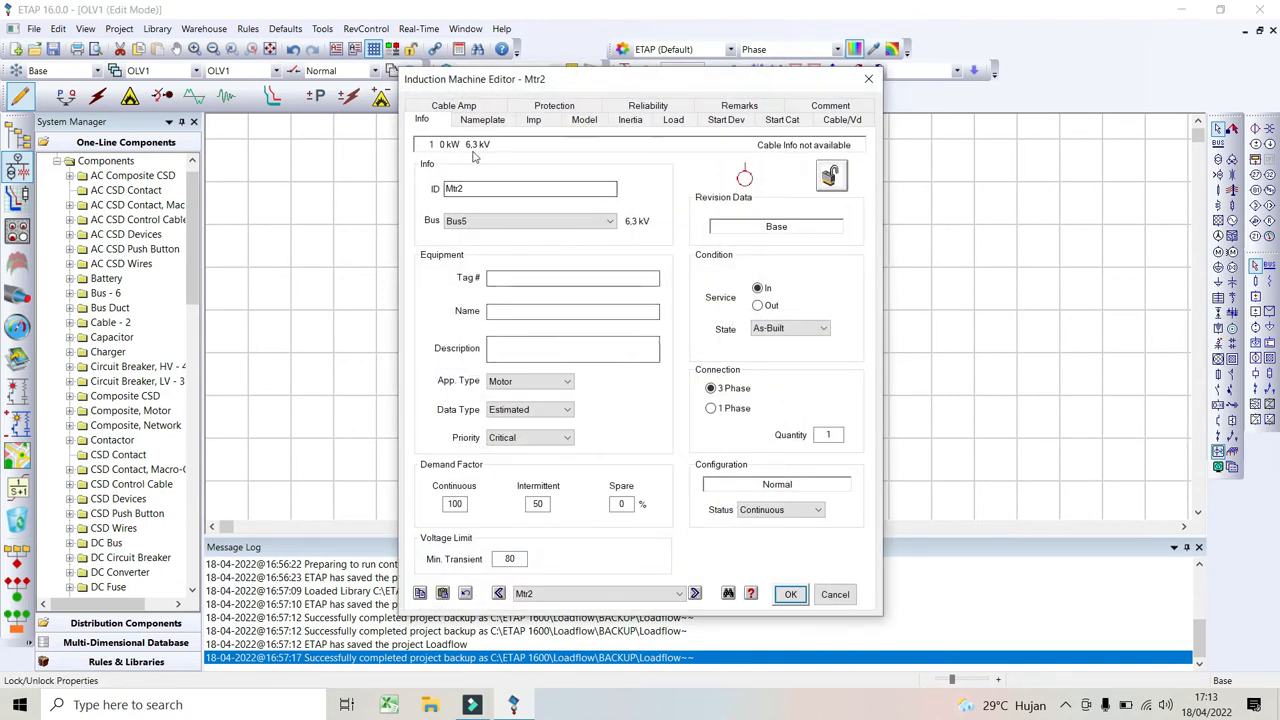
pyautogui.click(486, 120)
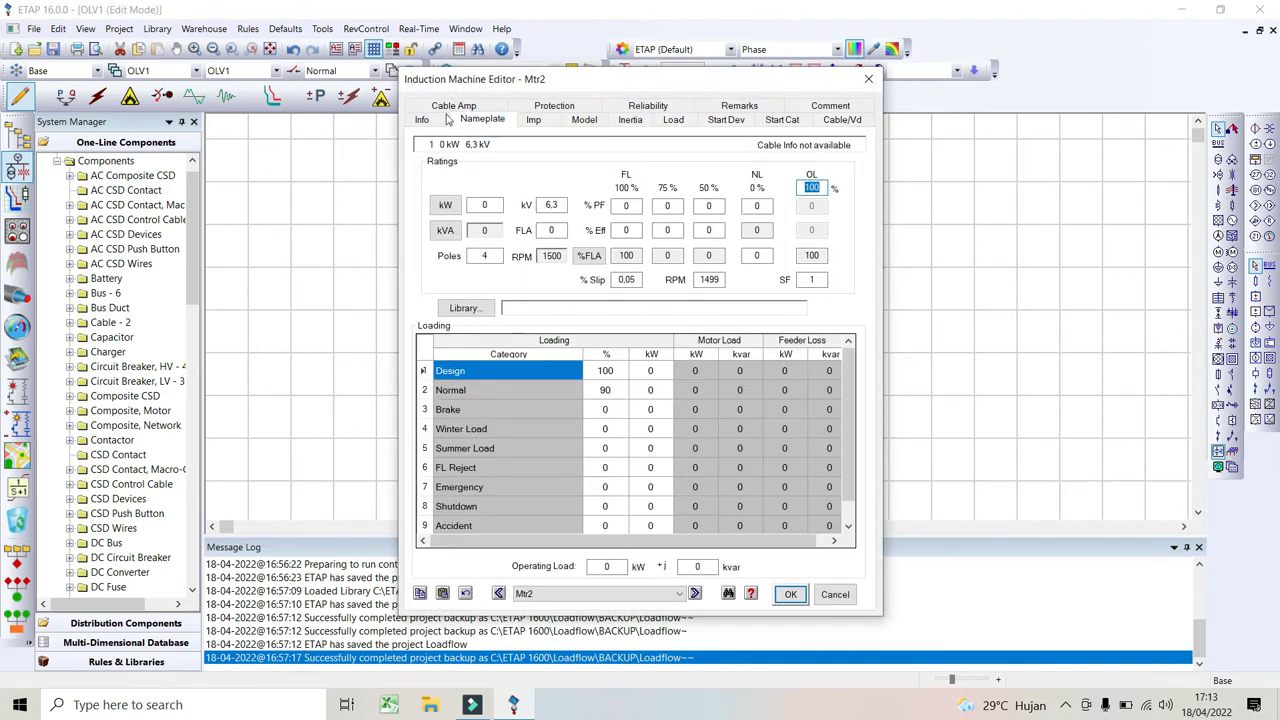
pyautogui.click(449, 208)
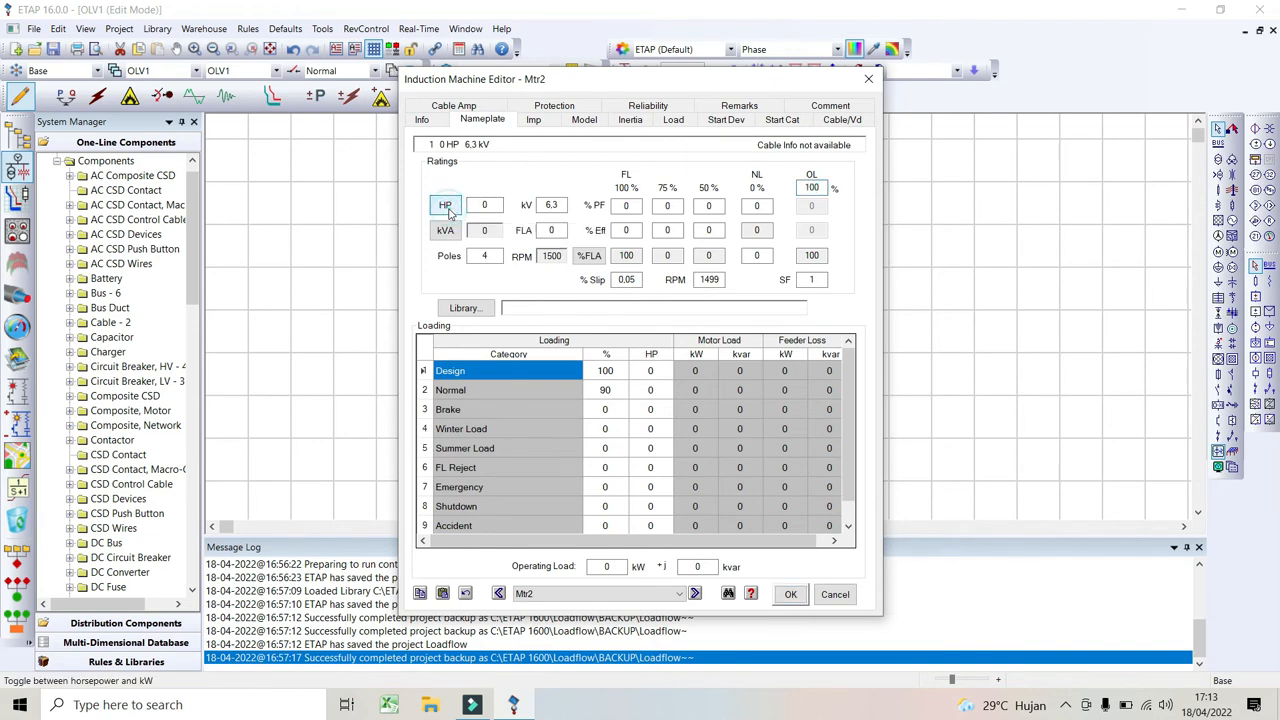
pyautogui.click(449, 208)
pyautogui.click(449, 208)
pyautogui.click(446, 206)
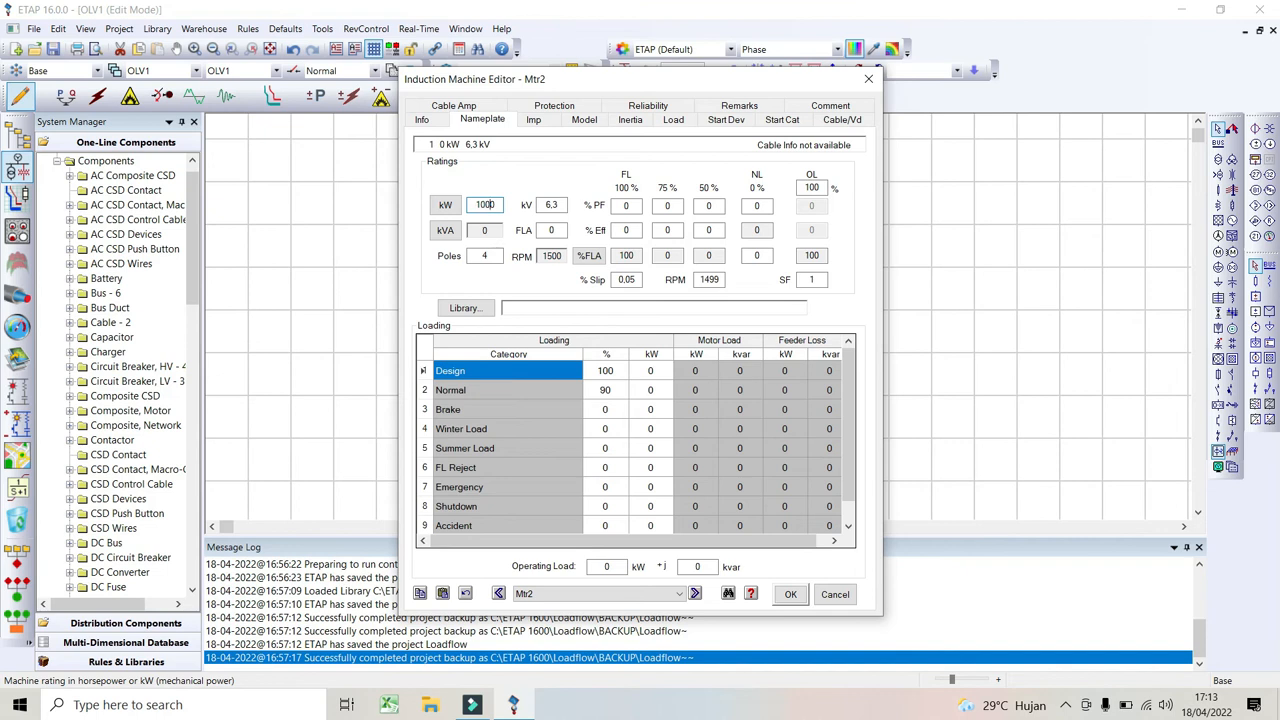
pyautogui.press('Tab')
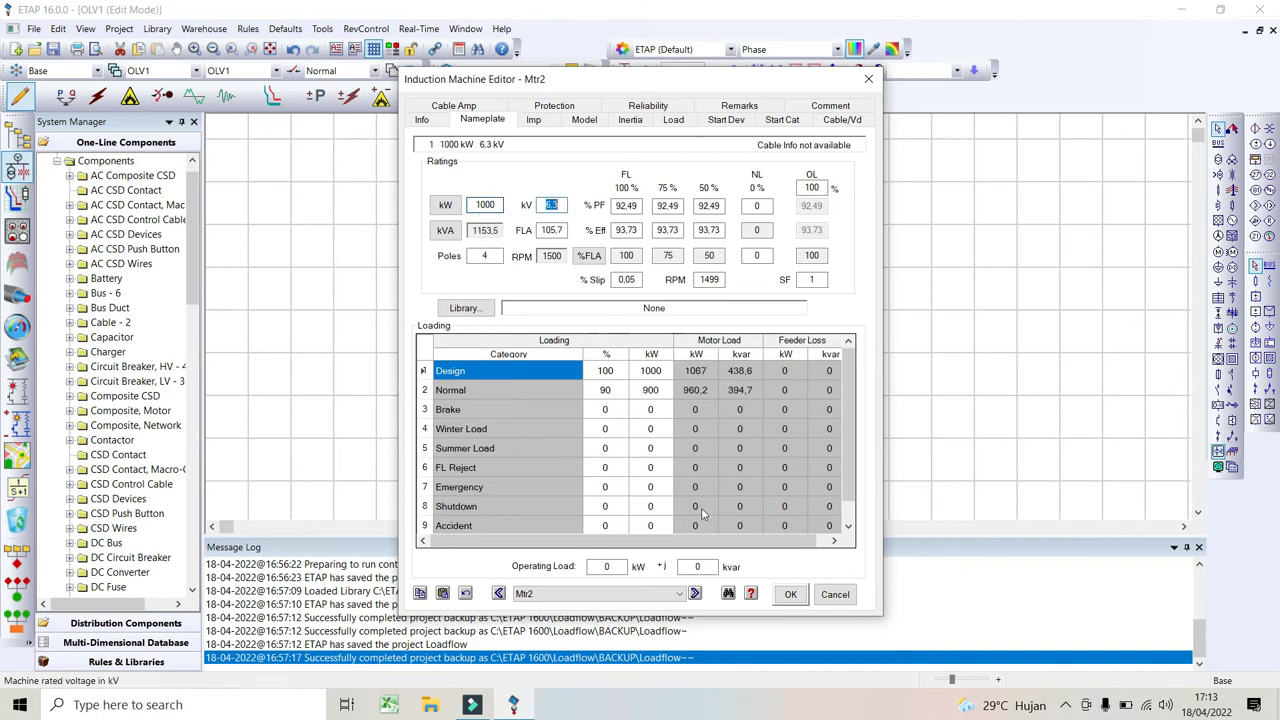
pyautogui.click(792, 594)
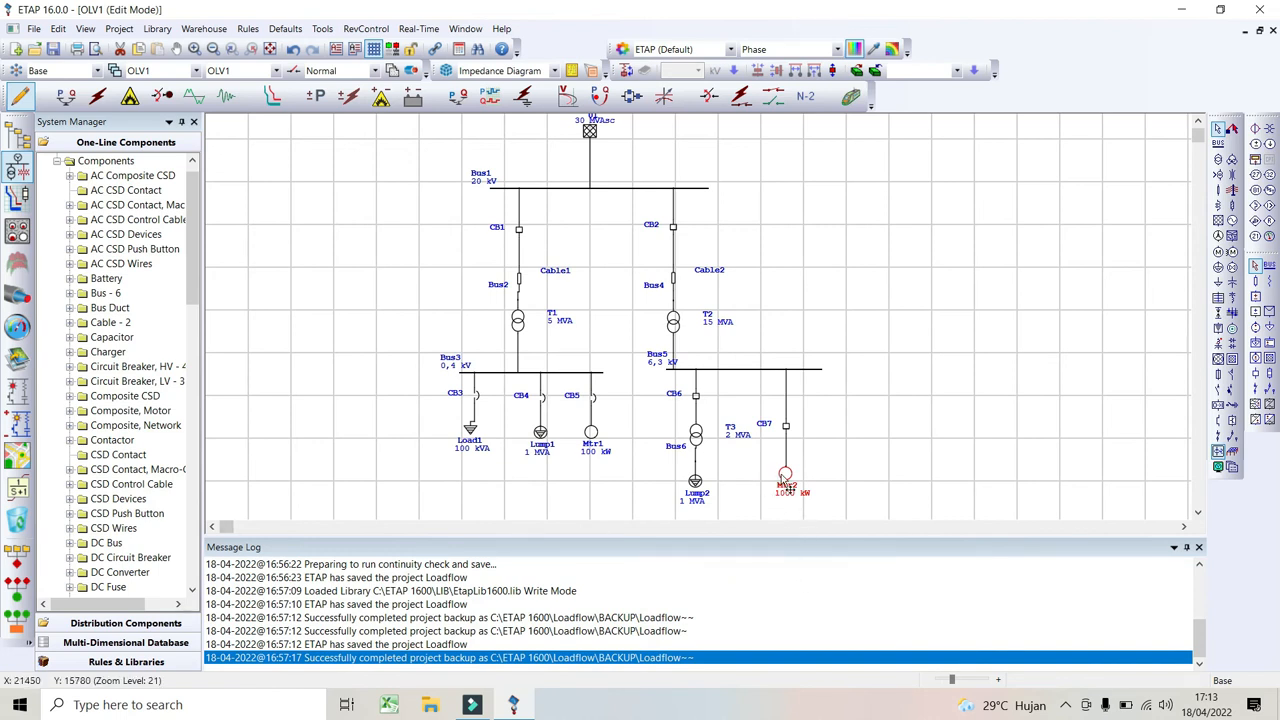
pyautogui.click(870, 449)
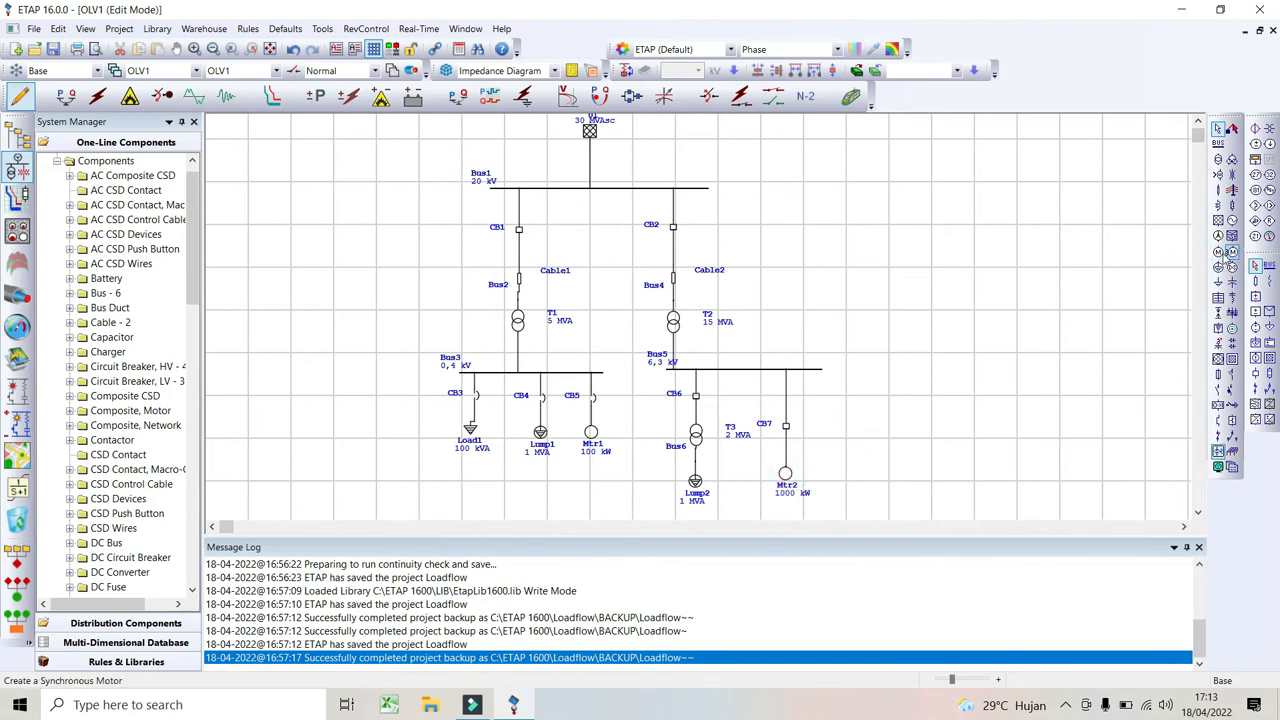
# Add another induction motor beside Mtr2 with a high-voltage circuit breaker above it, extending Bus5 to reach the new feeder.
pyautogui.click(1217, 252)
pyautogui.click(826, 465)
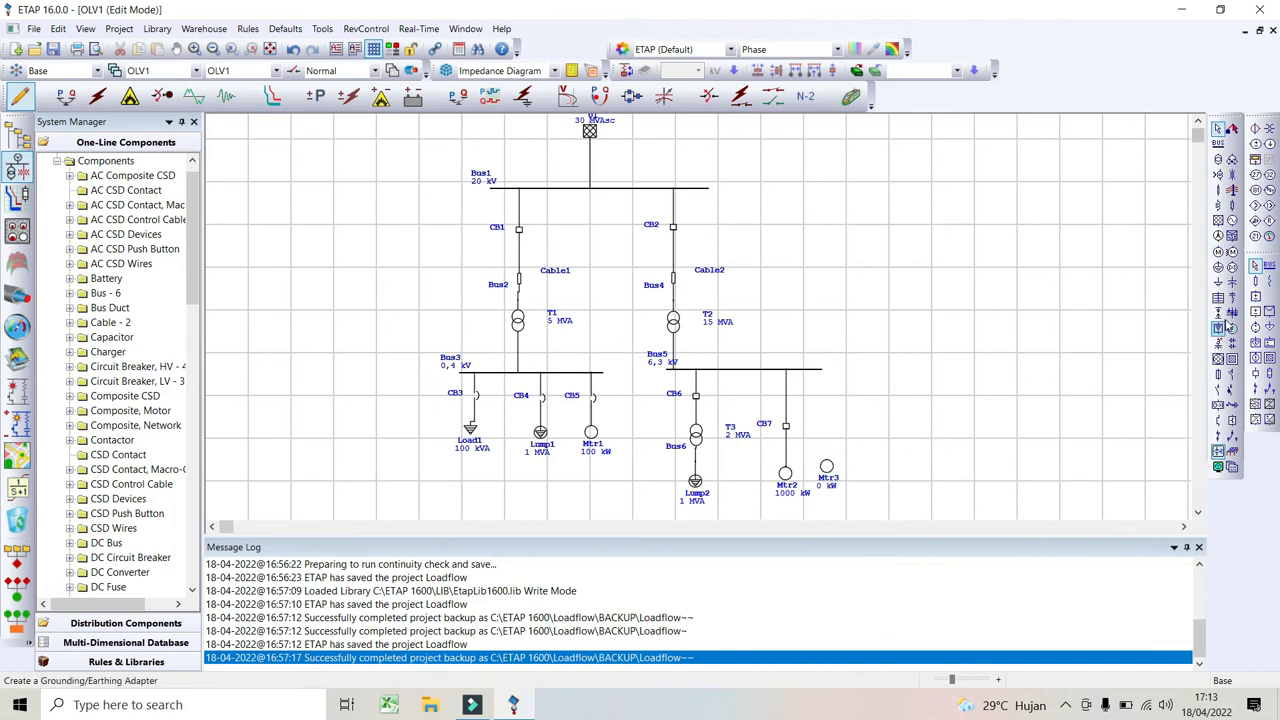
pyautogui.click(1218, 390)
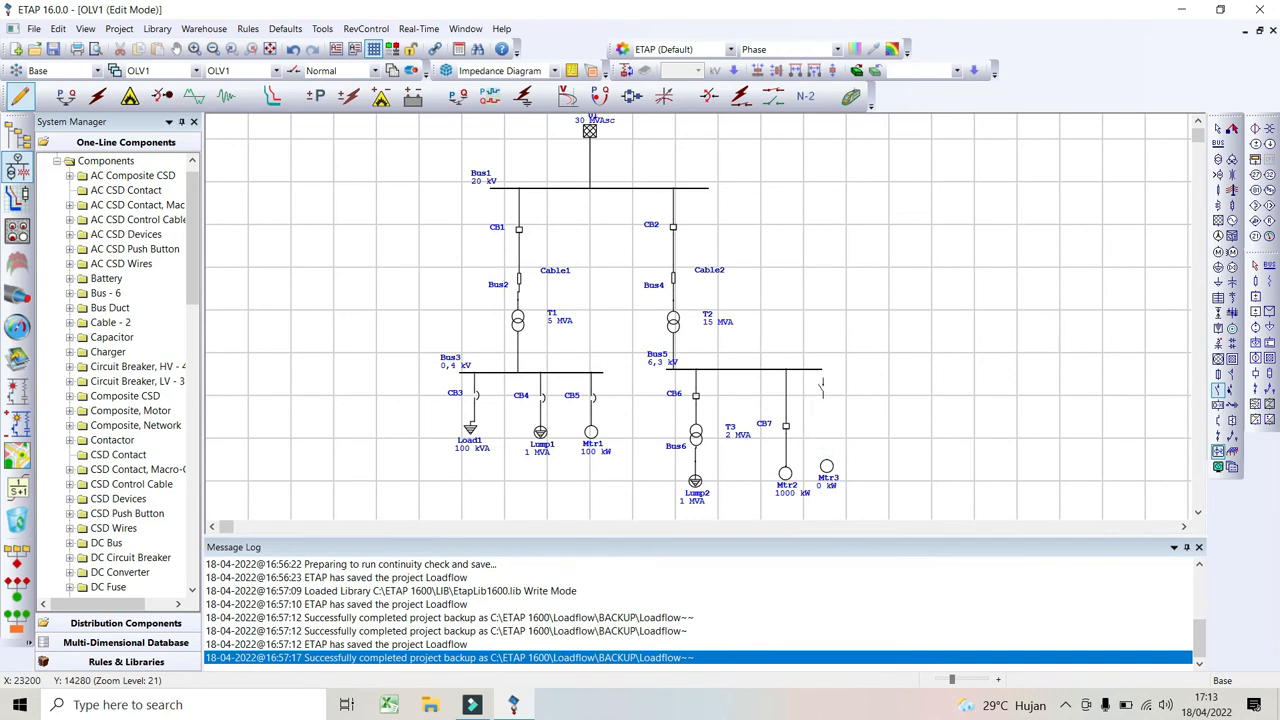
pyautogui.click(818, 378)
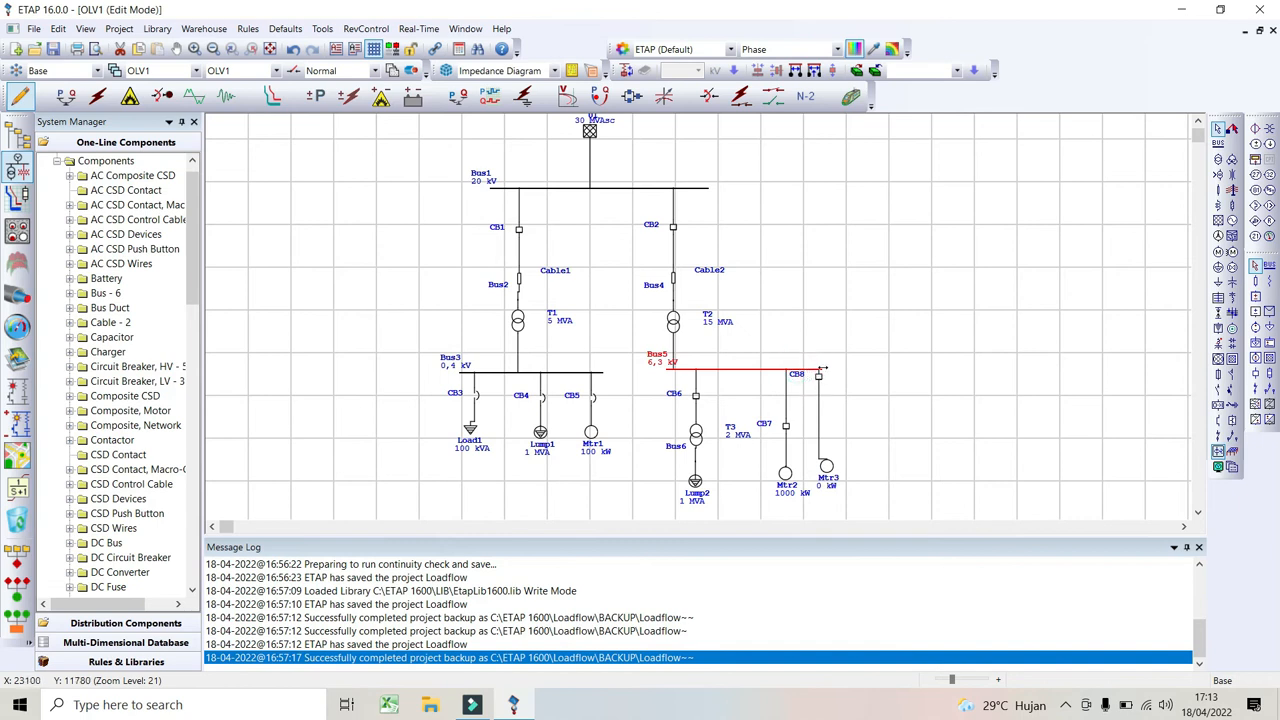
pyautogui.moveTo(821, 370); pyautogui.dragTo(827, 425)
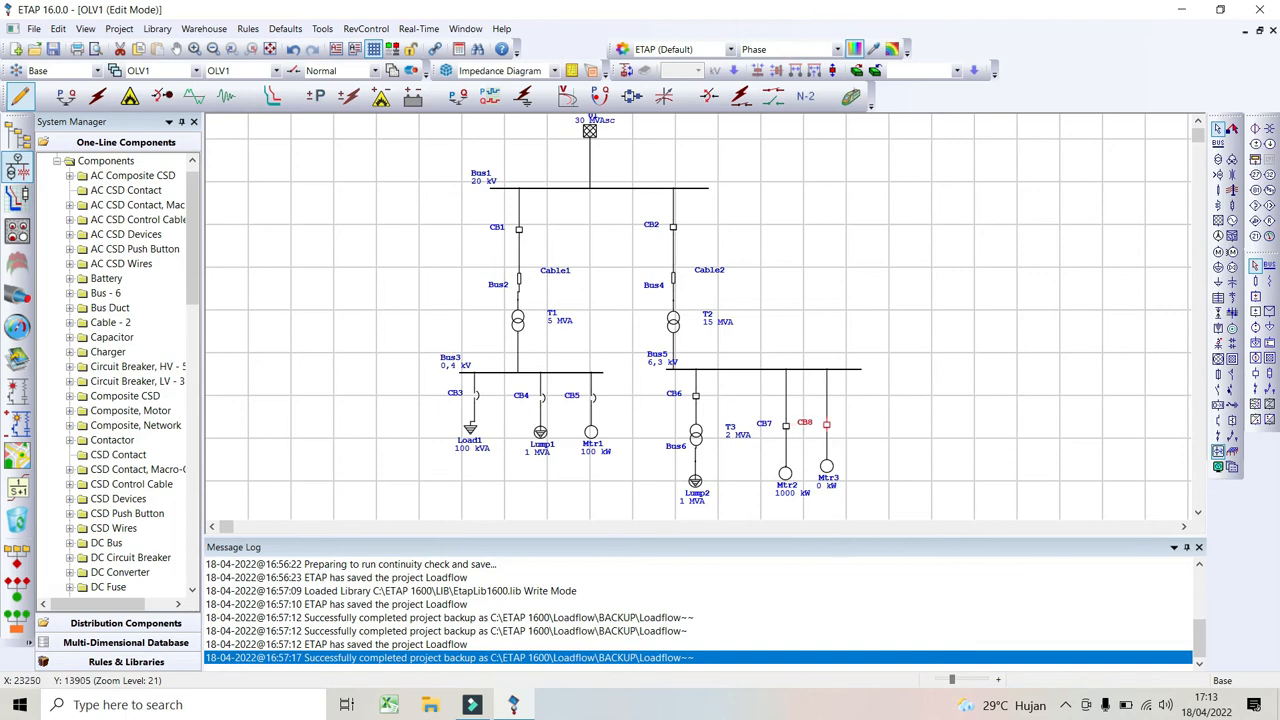
# Shift the breaker CB8 and motor Mtr3 together slightly to the right, away from the Mtr2 feeder.
pyautogui.click(829, 468)
pyautogui.click(803, 488)
pyautogui.click(886, 491)
pyautogui.moveTo(809, 400); pyautogui.dragTo(884, 515)
pyautogui.press('Right')
pyautogui.press('Right')
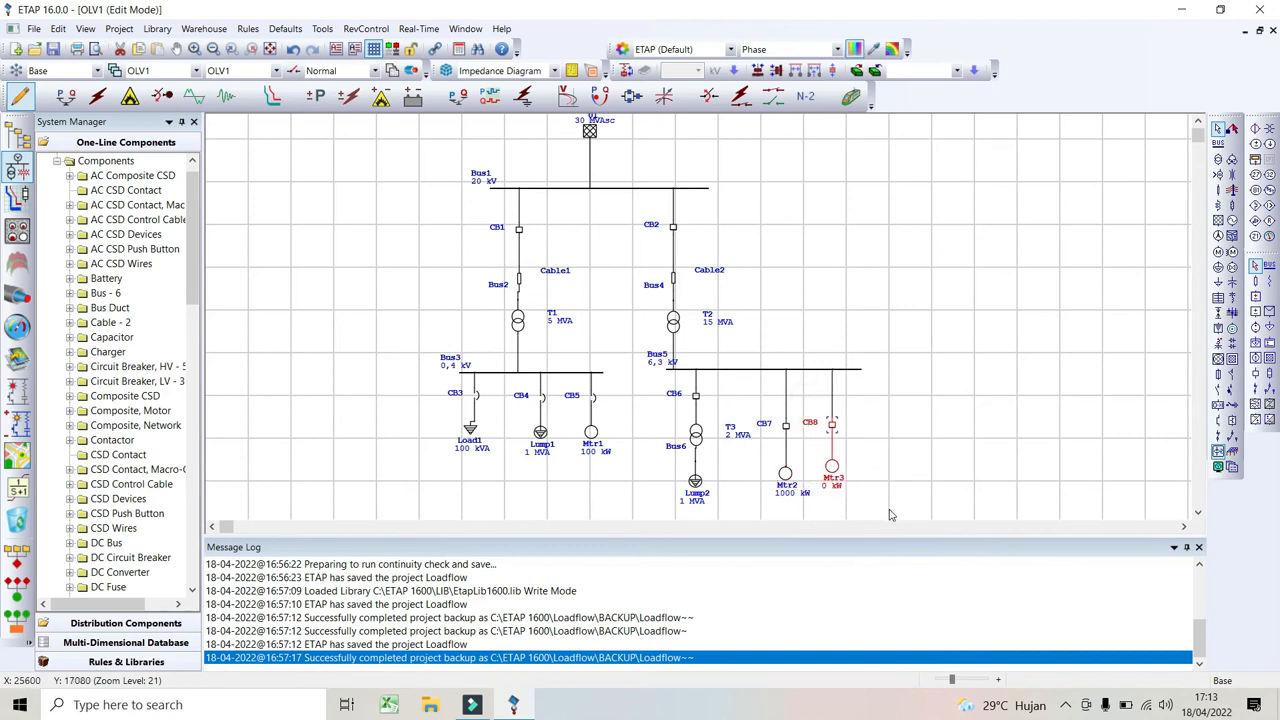
# Rate induction motor Mtr3 at 1500 kW on its nameplate and accept the motor settings.
pyautogui.doubleClick(839, 470)
pyautogui.click(482, 119)
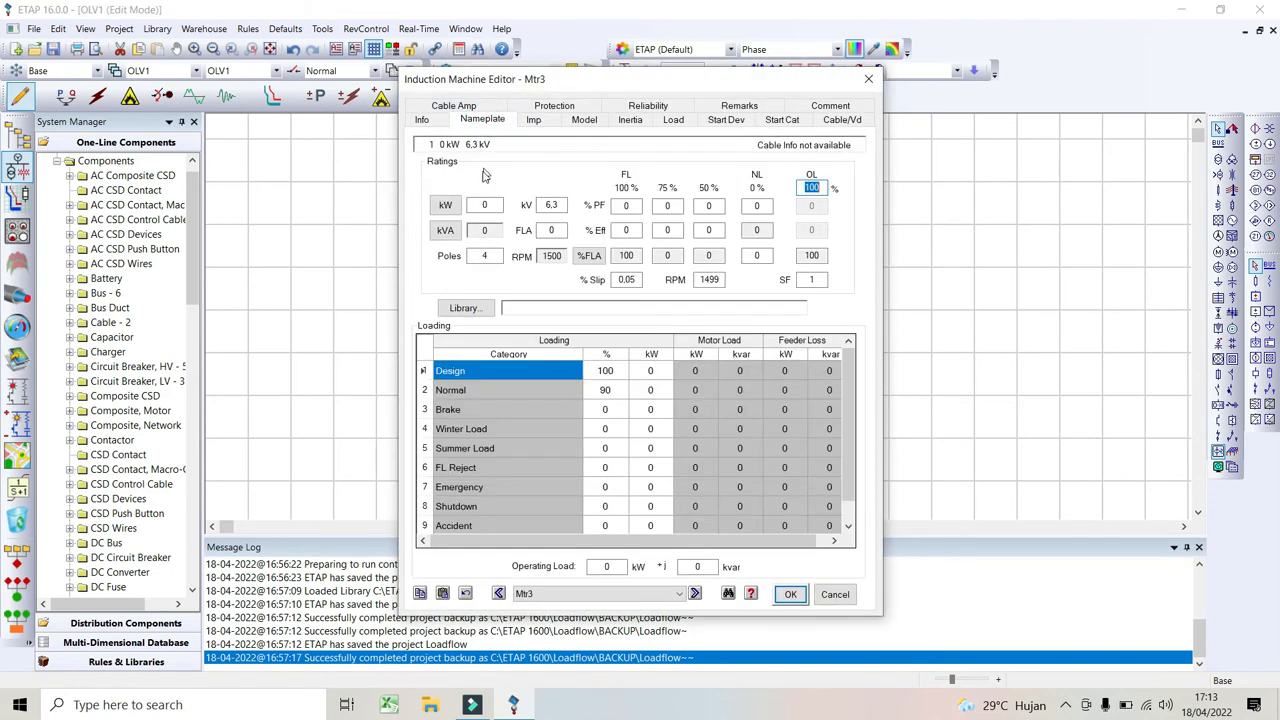
pyautogui.click(484, 203)
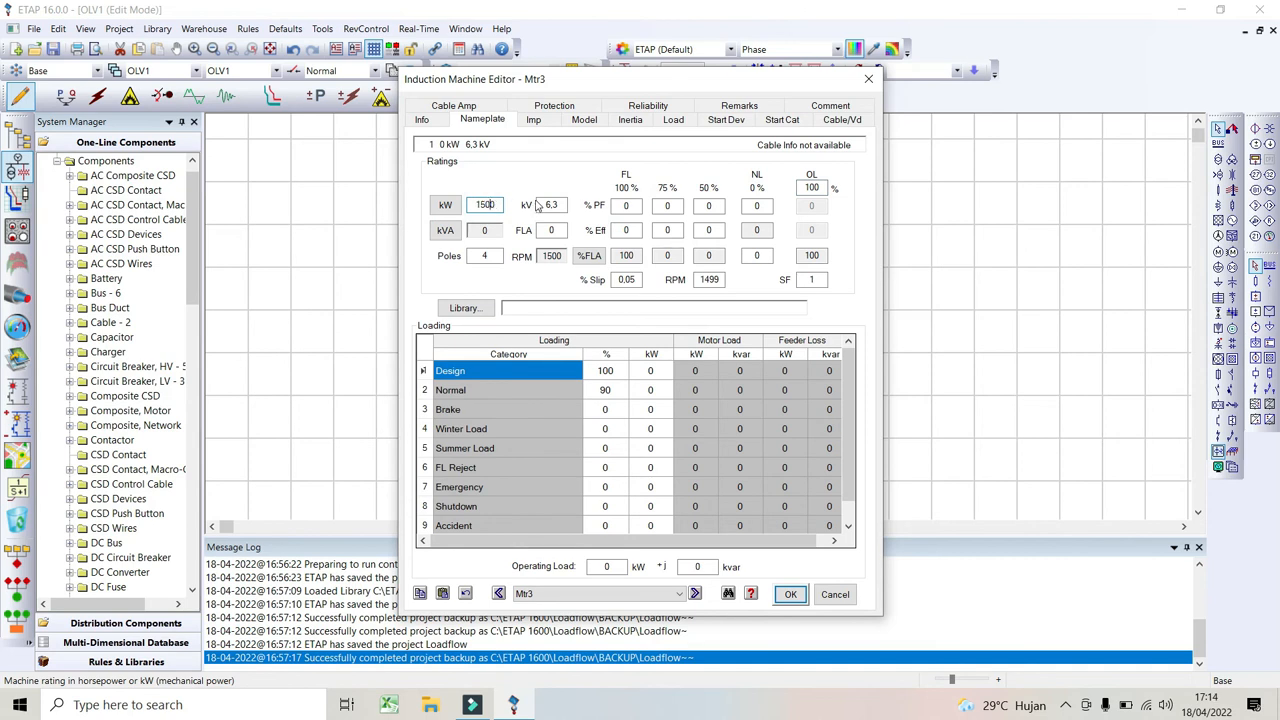
pyautogui.click(790, 594)
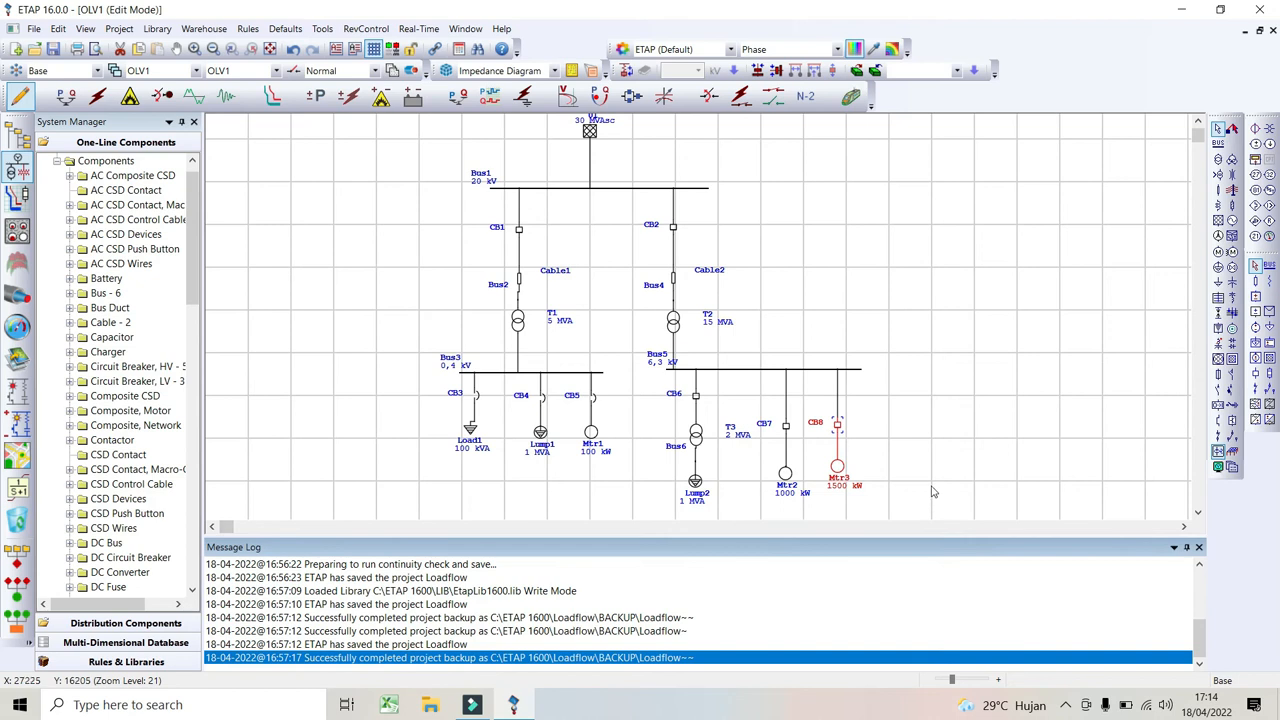
# Extend Bus5 further to the right and place a synchronous generator above its extended end.
pyautogui.click(860, 372)
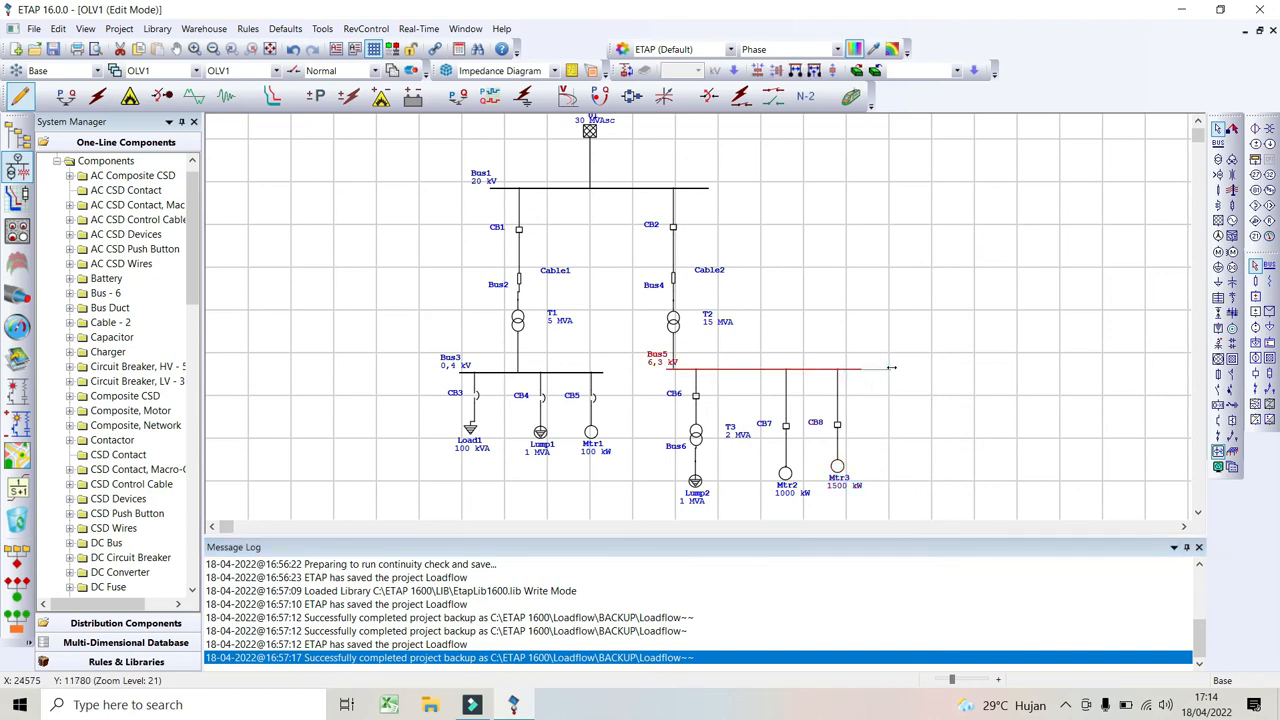
pyautogui.moveTo(860, 370); pyautogui.dragTo(891, 369)
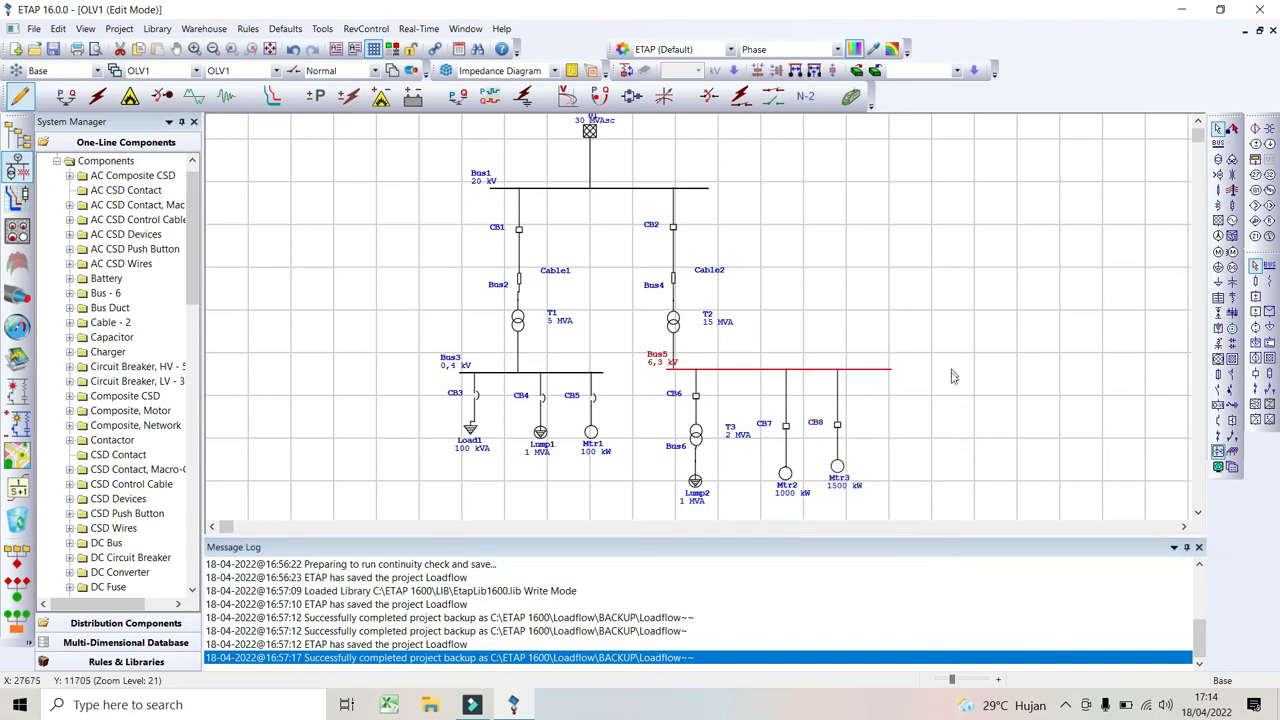
pyautogui.click(1232, 220)
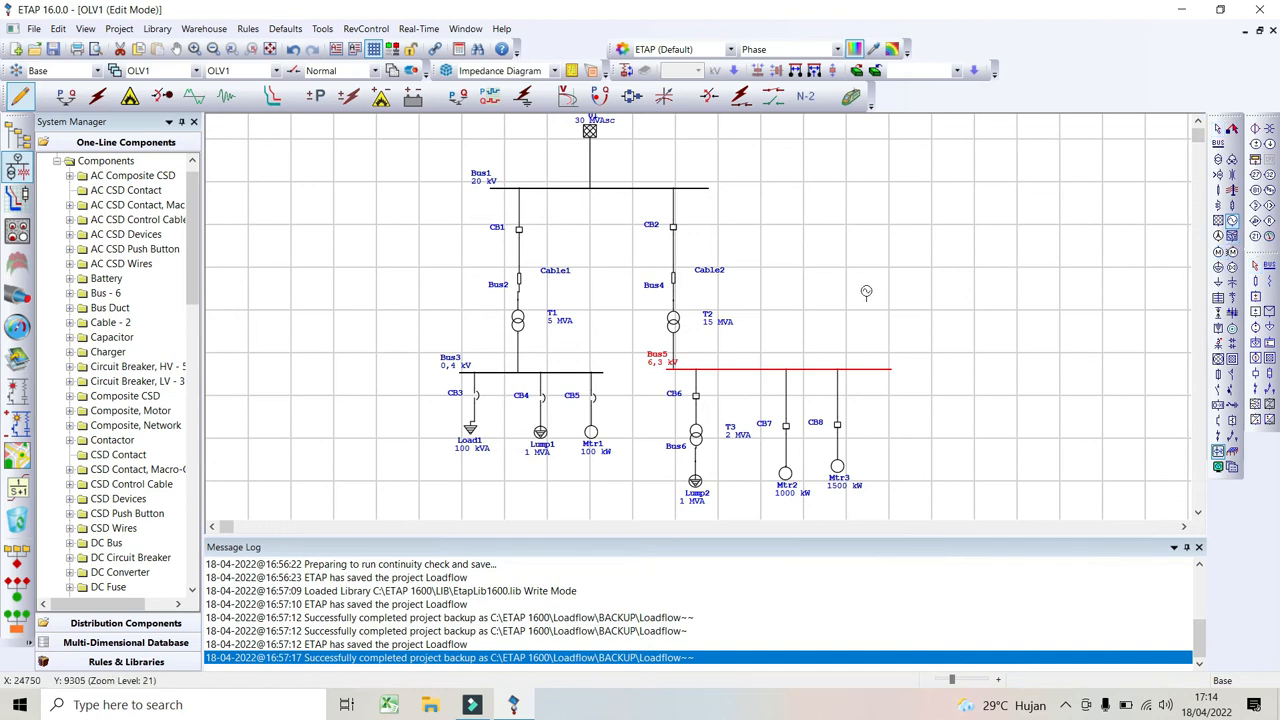
pyautogui.click(866, 291)
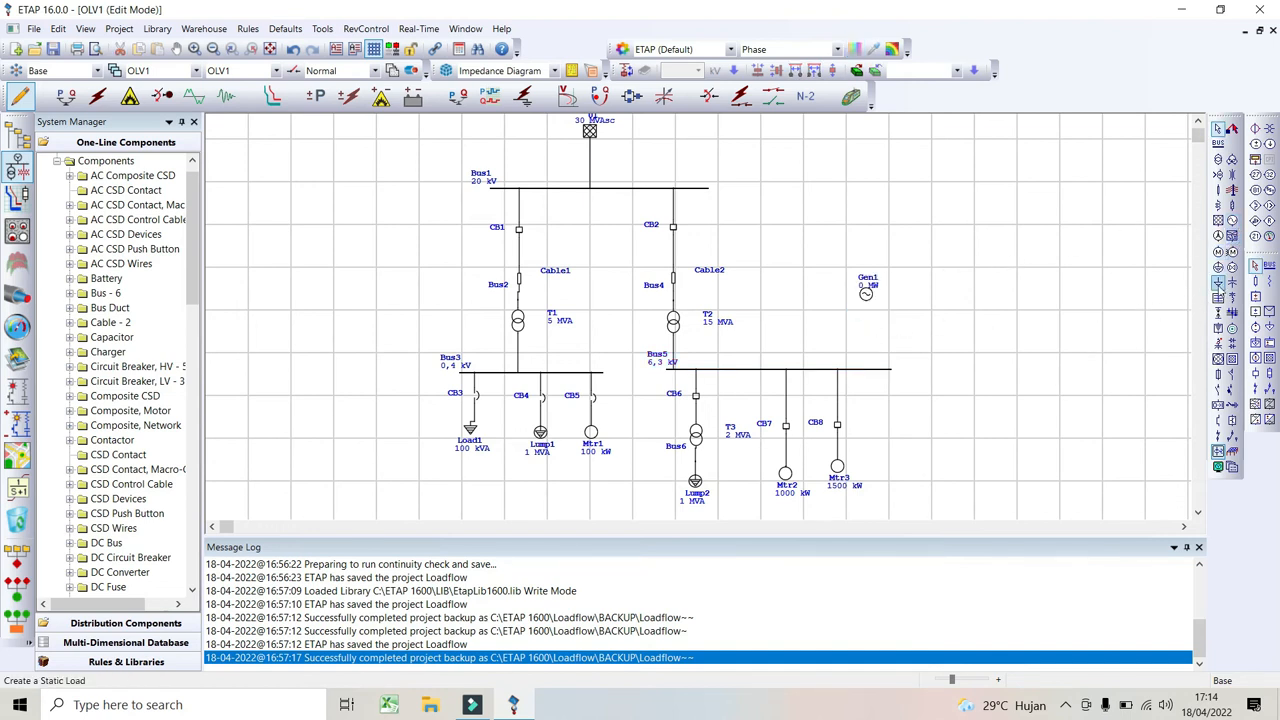
# Place a high-voltage circuit breaker below Gen1, connect it to the generator and align it between Gen1 and Bus5.
pyautogui.click(1218, 389)
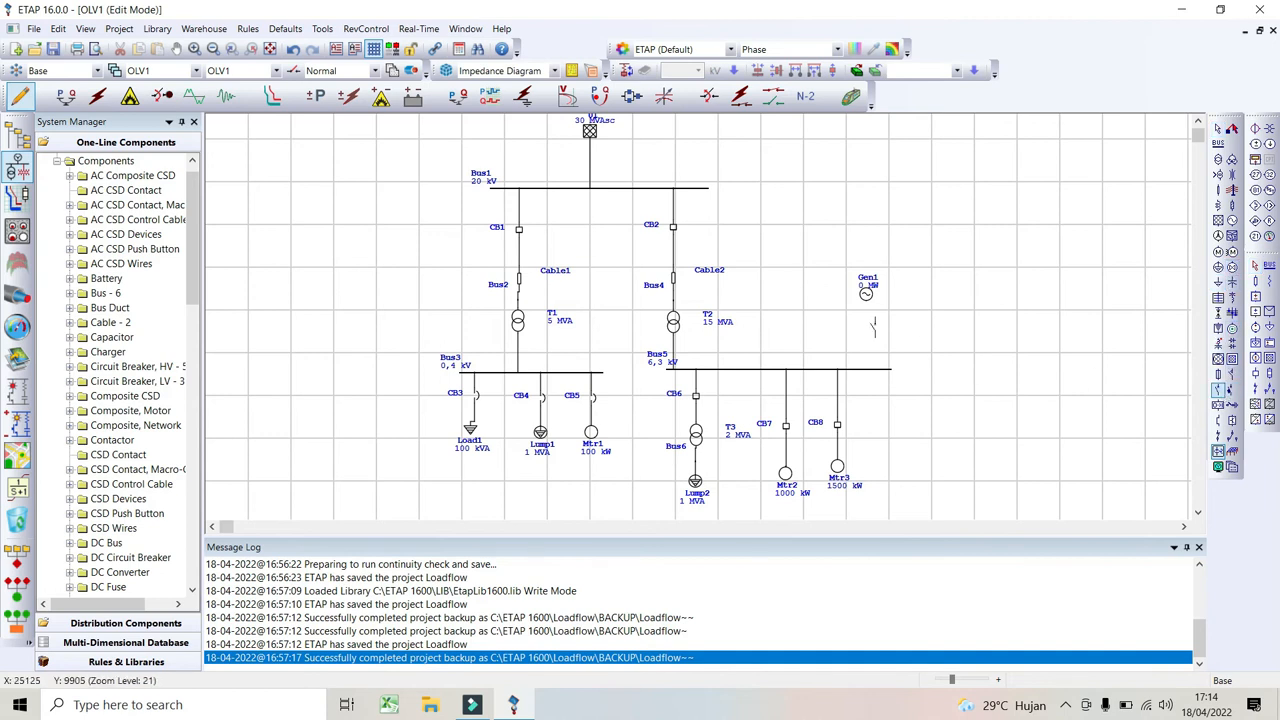
pyautogui.click(868, 302)
pyautogui.click(868, 356)
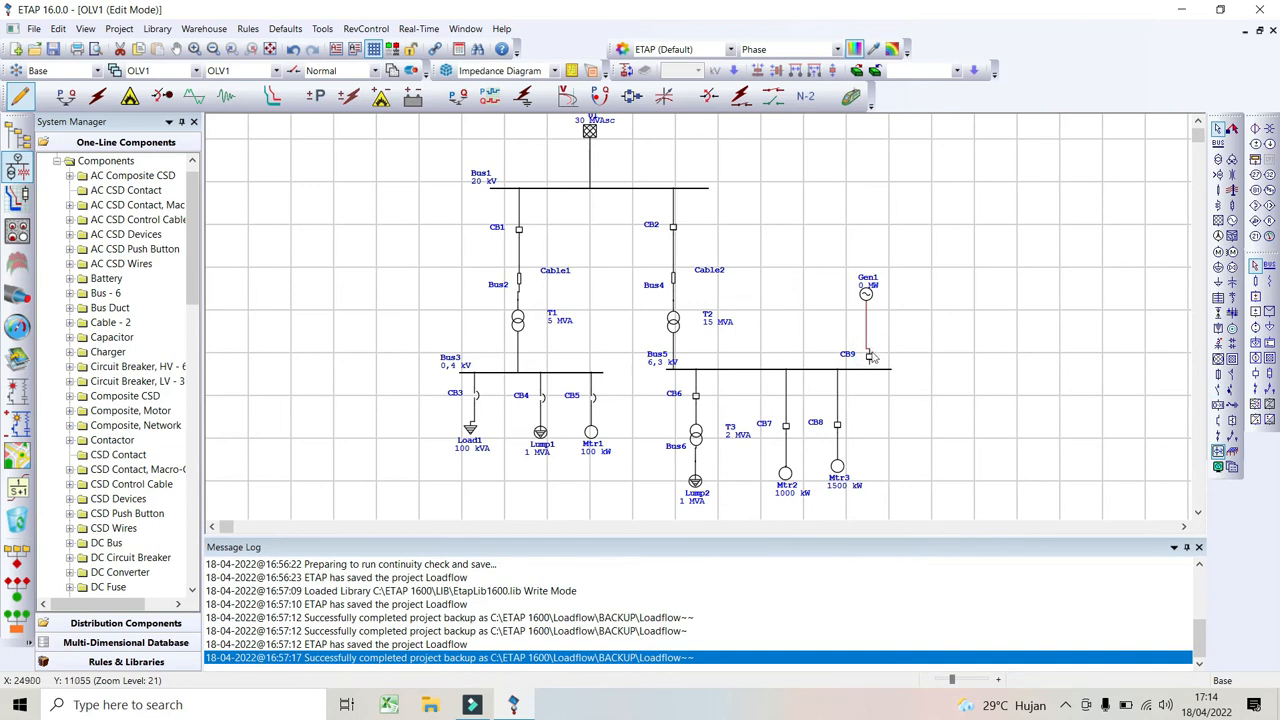
pyautogui.moveTo(869, 356); pyautogui.dragTo(866, 338)
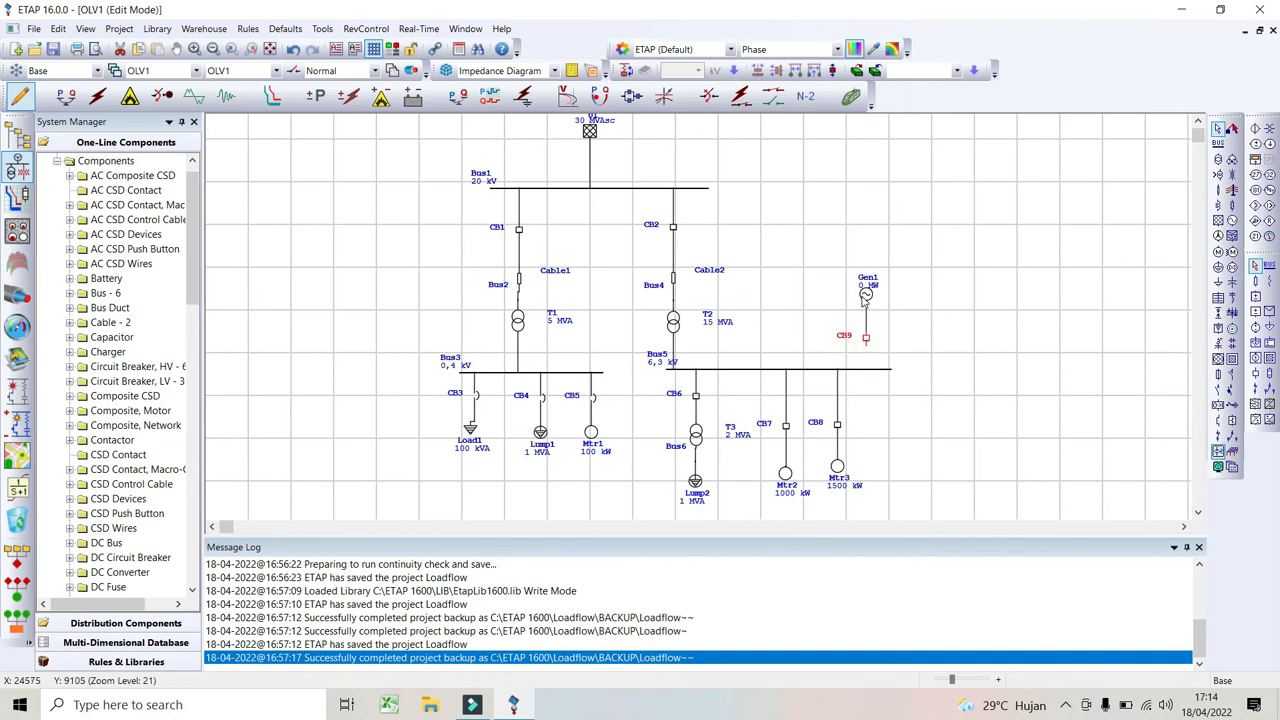
# Review the operation mode options in Gen1's general information.
pyautogui.doubleClick(866, 296)
pyautogui.click(488, 141)
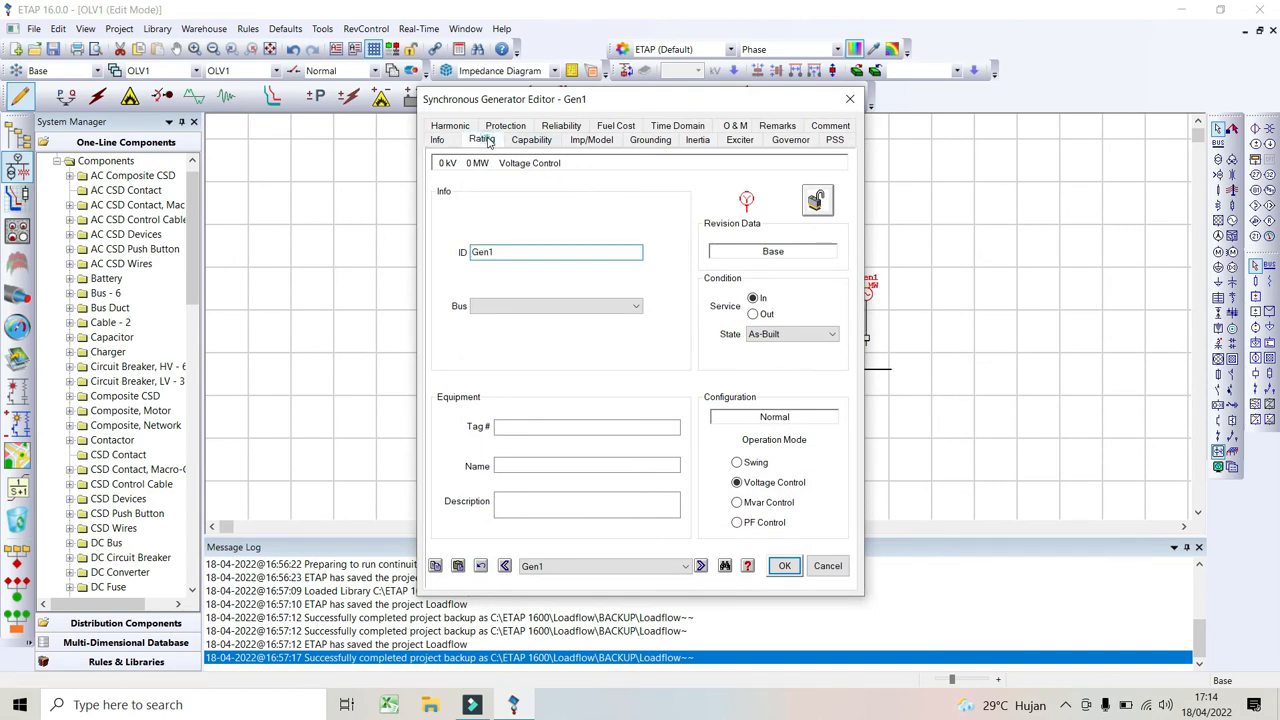
pyautogui.click(444, 141)
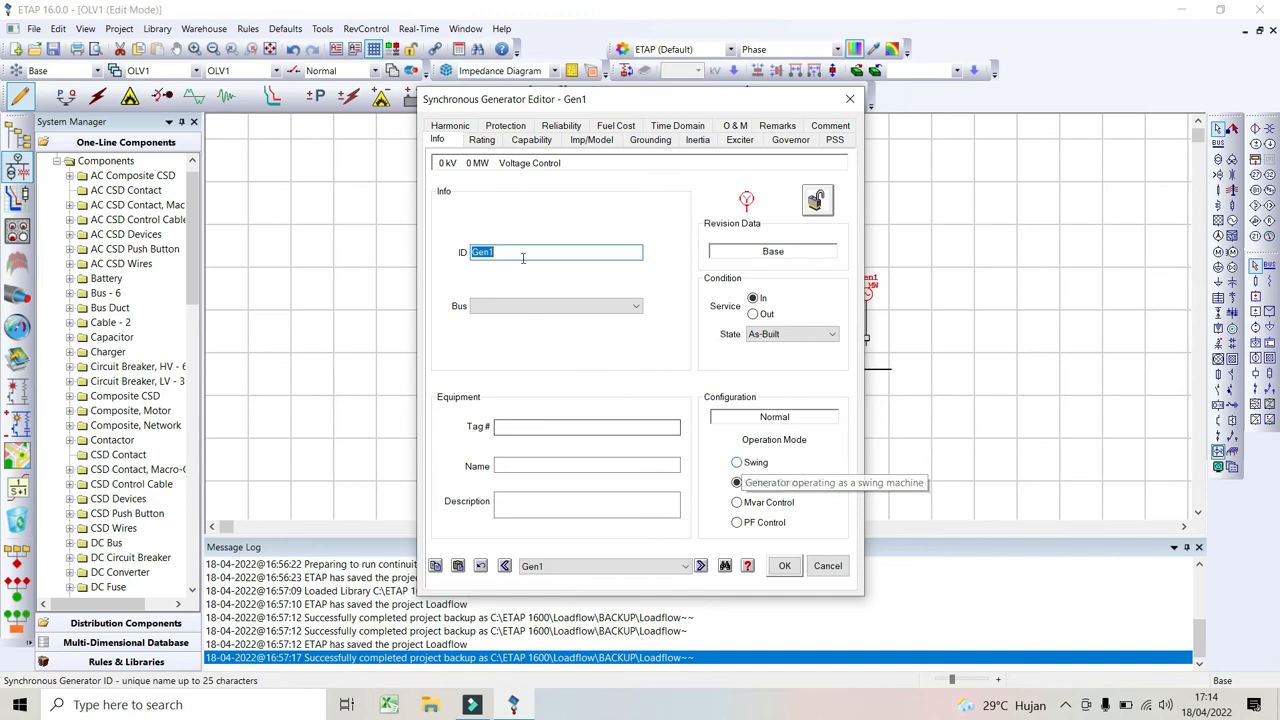
# Switch Gen1's rating unit to kW, rate it at 100 kW and 6.3 kV, and accept the generator settings.
pyautogui.click(482, 140)
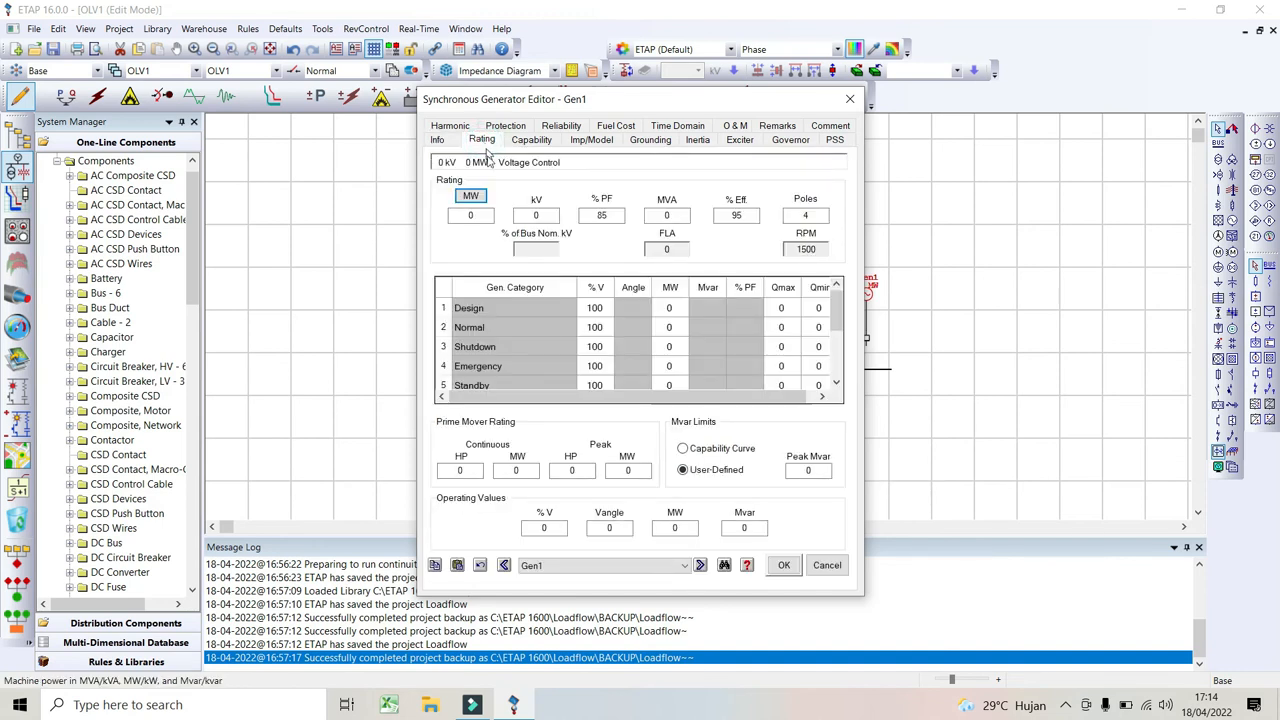
pyautogui.click(472, 196)
pyautogui.click(473, 196)
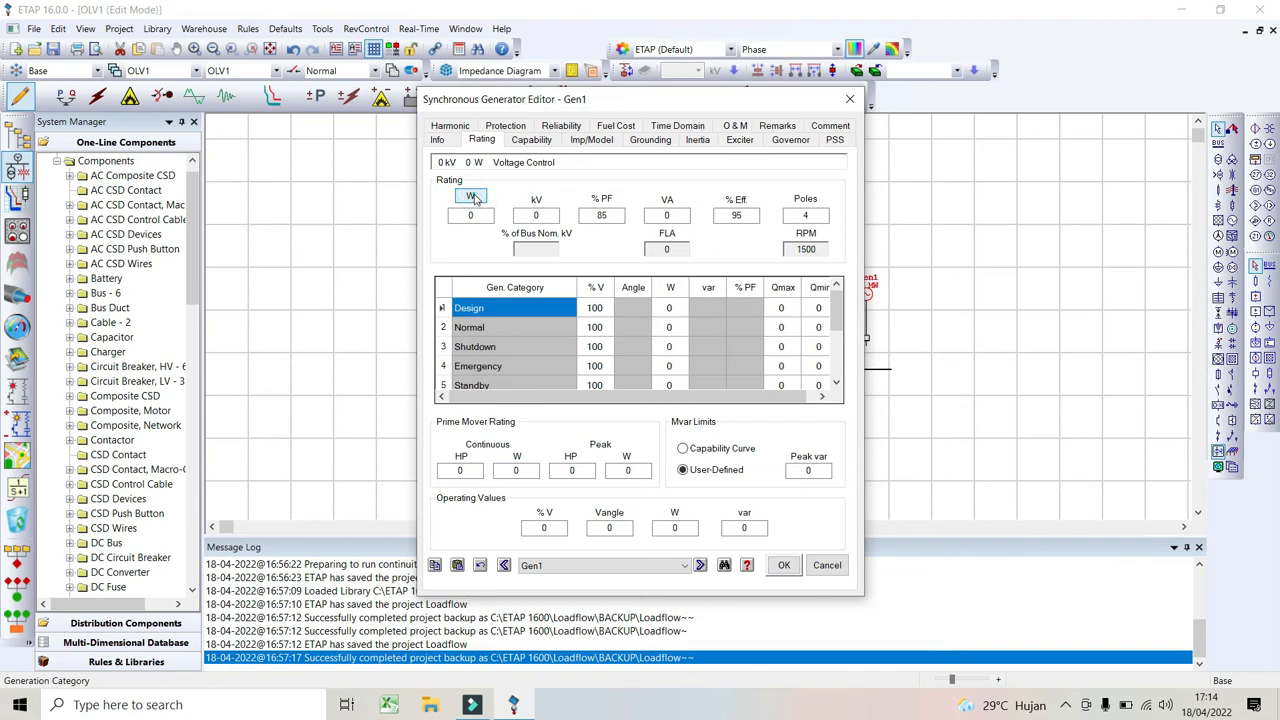
pyautogui.click(474, 197)
pyautogui.click(467, 214)
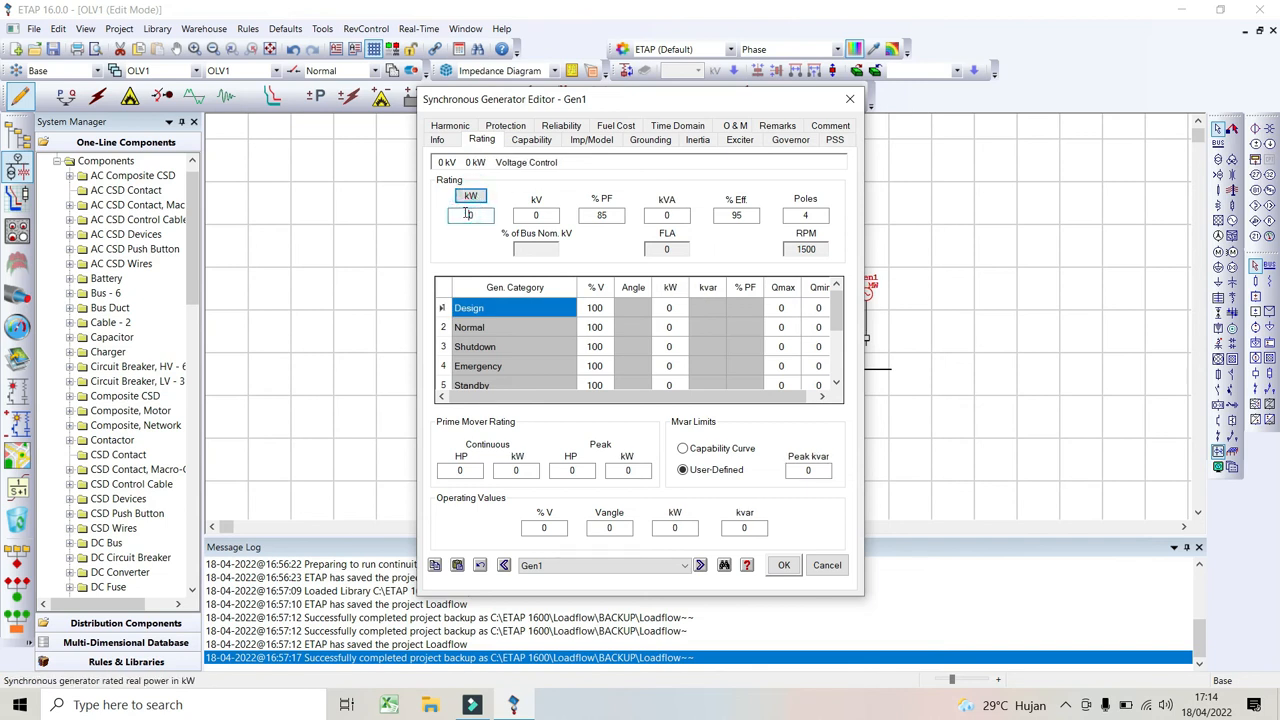
pyautogui.write('100')
pyautogui.press('Tab')
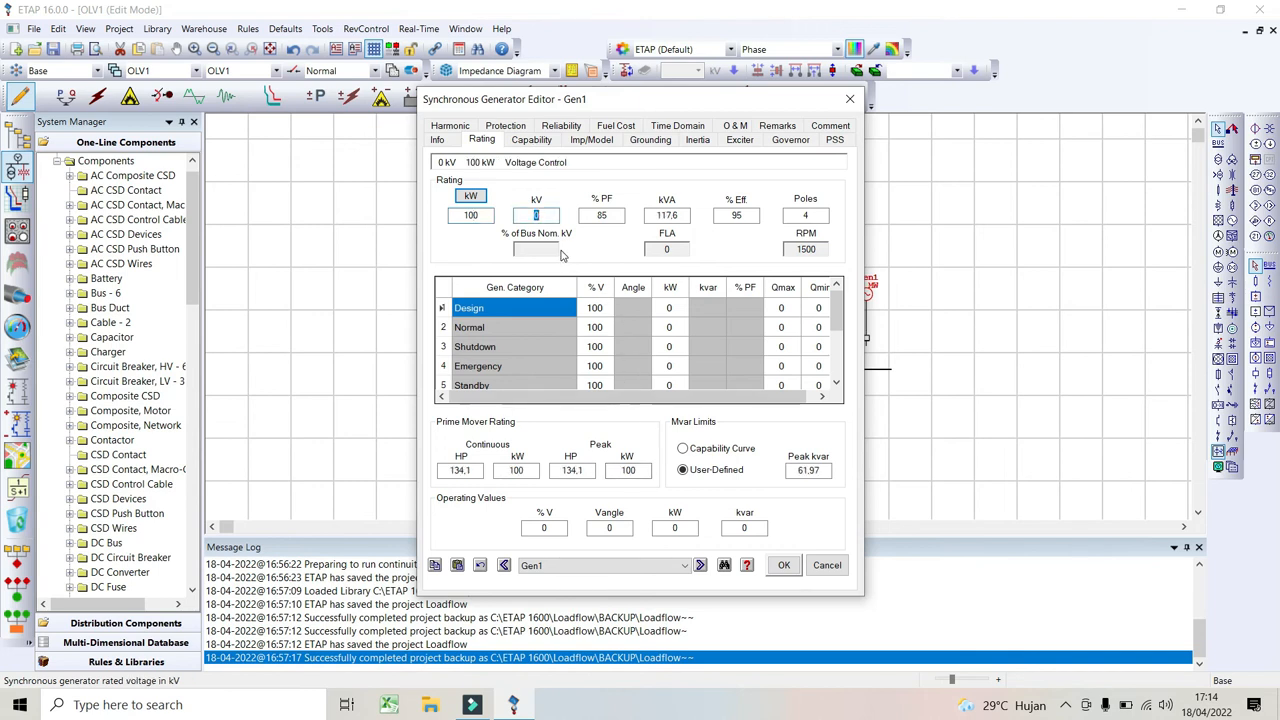
pyautogui.write('6,3')
pyautogui.press('Tab')
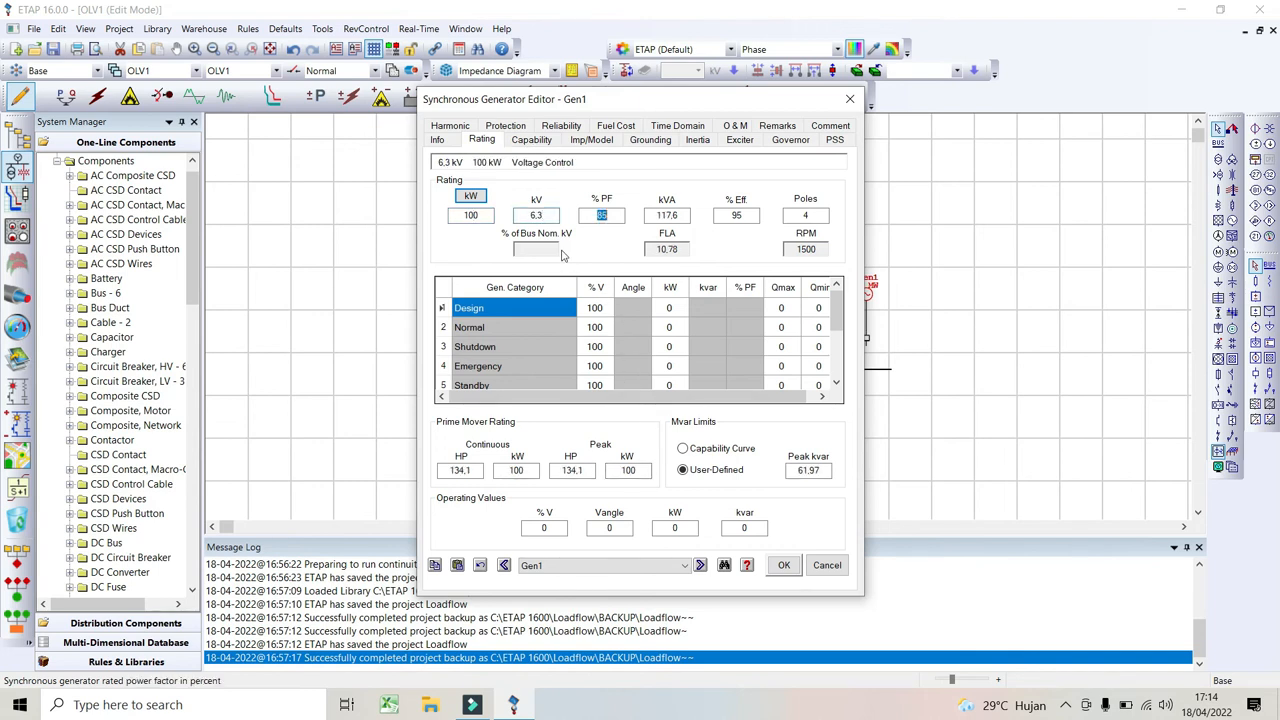
pyautogui.click(782, 567)
pyautogui.click(899, 514)
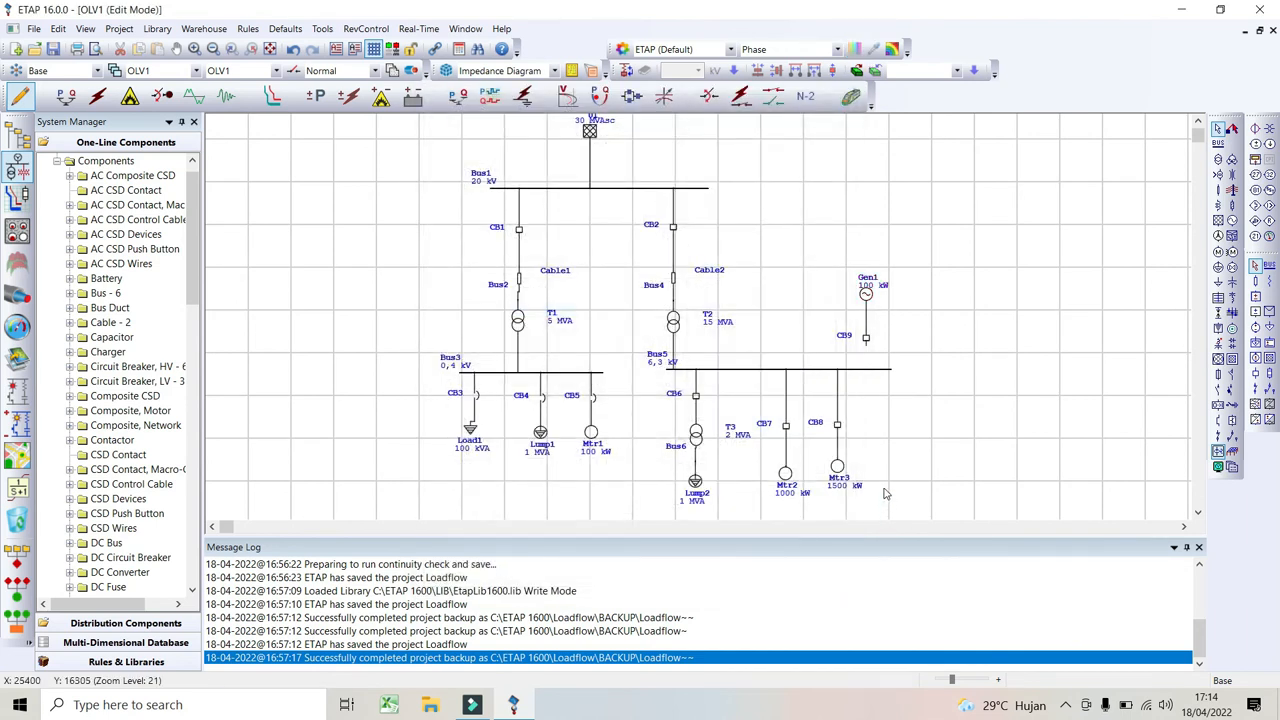
# Connect the lower end of breaker CB9 to Bus5.
pyautogui.scroll(1, 887, 495)
pyautogui.scroll(-1, 887, 495)
pyautogui.moveTo(868, 345); pyautogui.dragTo(866, 369)
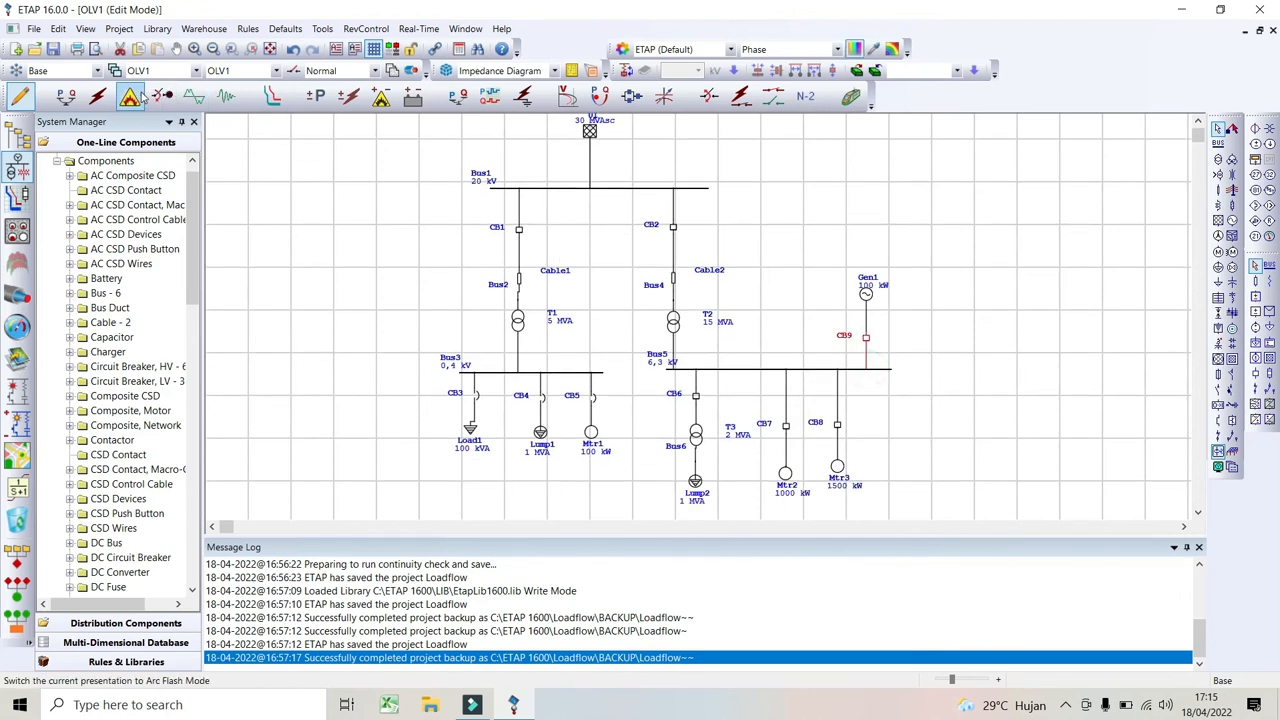
# Switch to Load Flow Analysis mode and run the load flow, keeping Untitled as the output file name.
pyautogui.click(68, 96)
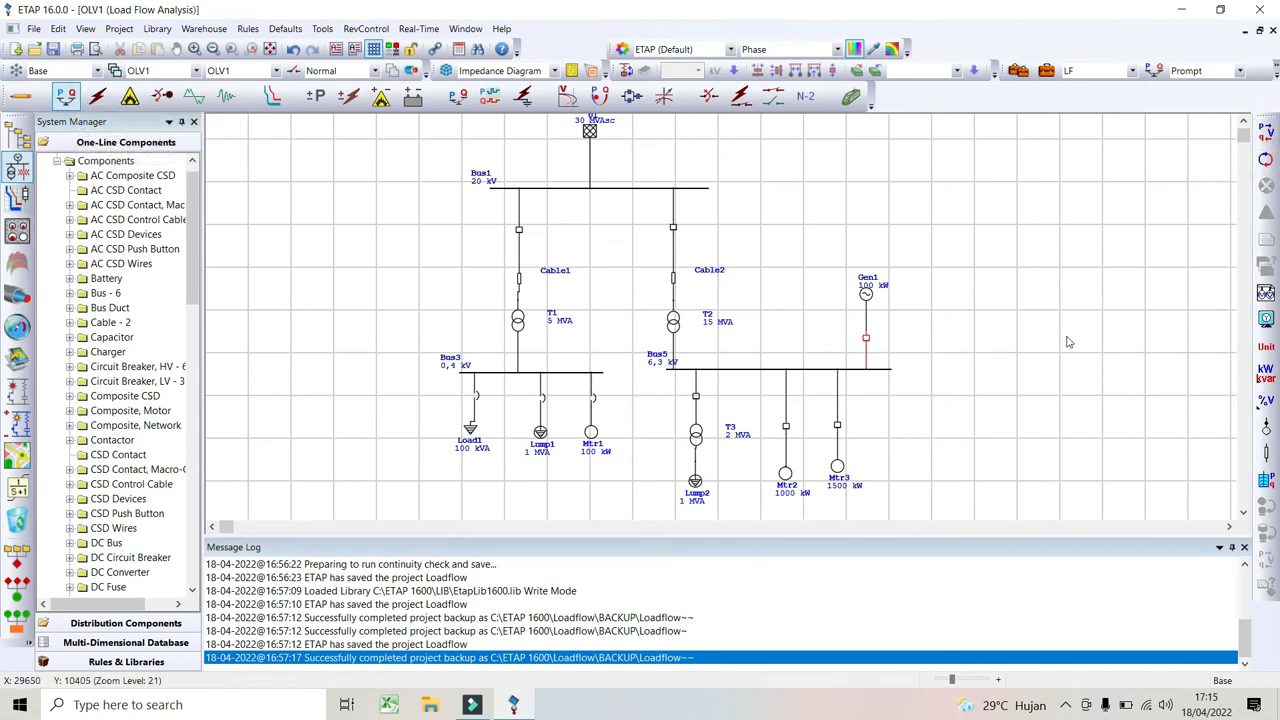
pyautogui.click(1266, 134)
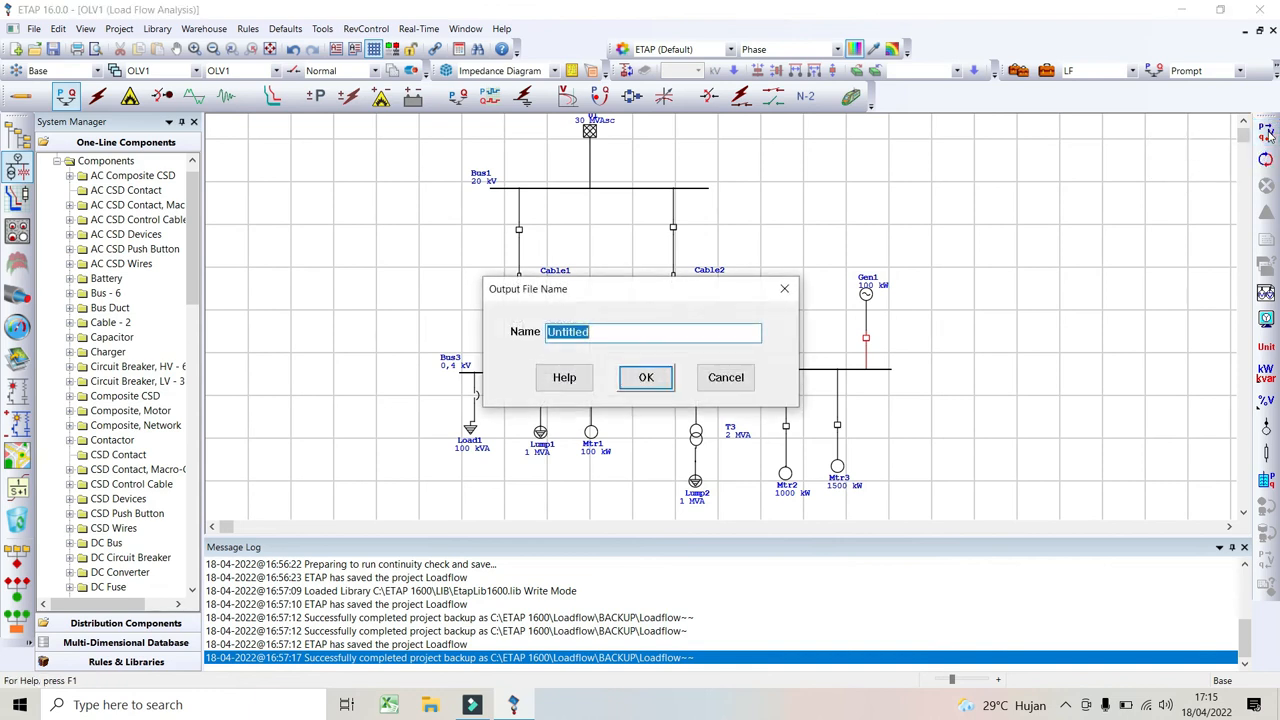
pyautogui.click(647, 378)
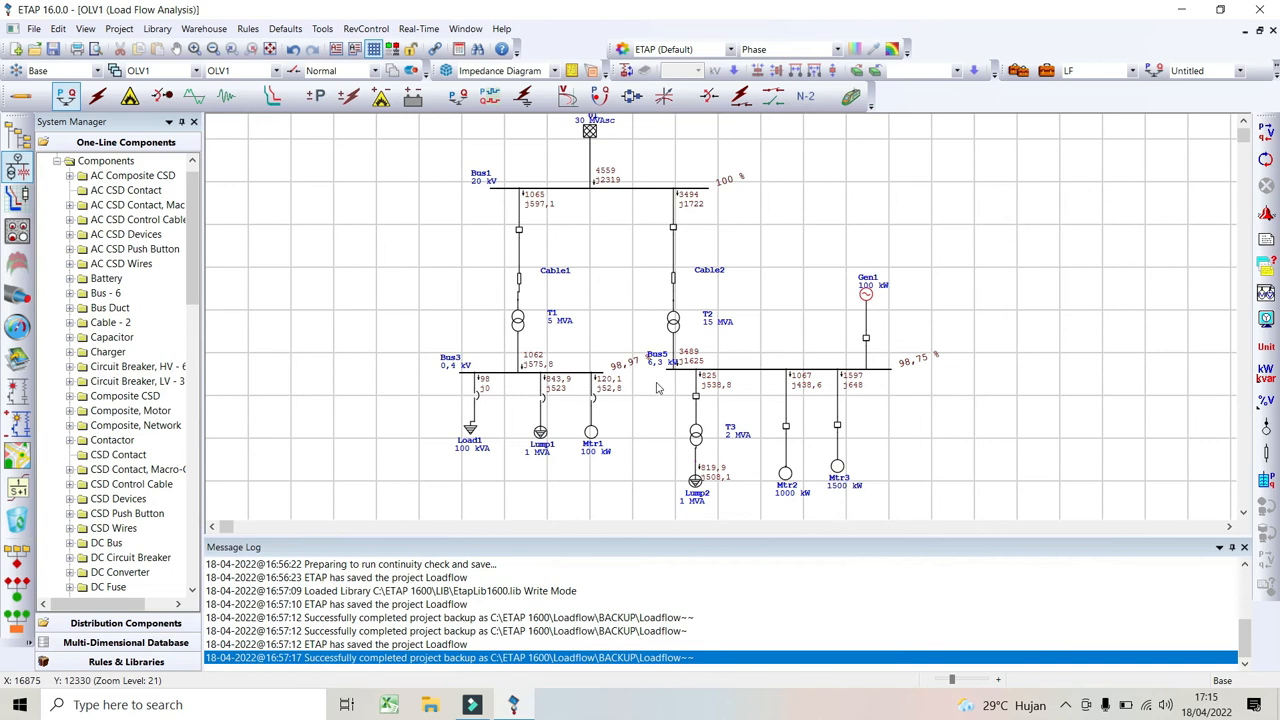
pyautogui.scroll(3, 602, 311)
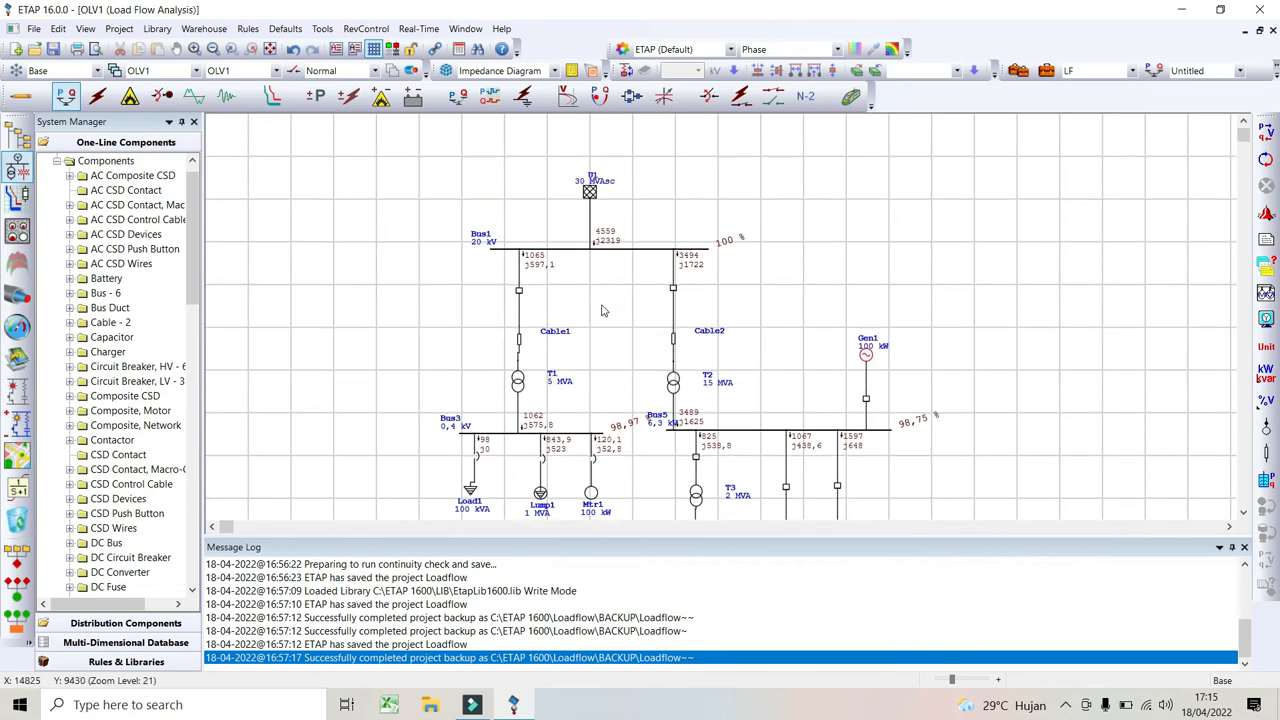
pyautogui.scroll(-3, 602, 311)
pyautogui.scroll(3, 602, 311)
# Display the power flow results in kVA with amperes and the bus voltages in kV.
pyautogui.click(1266, 376)
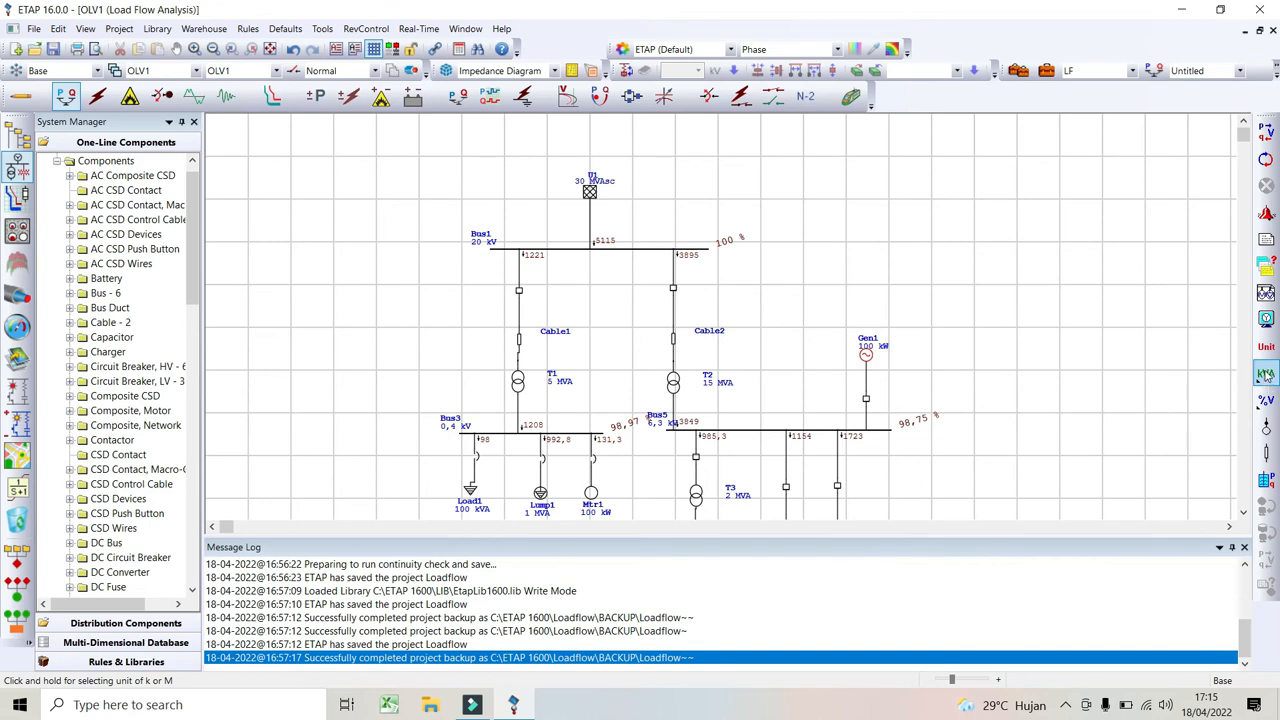
pyautogui.click(1265, 375)
pyautogui.click(1266, 376)
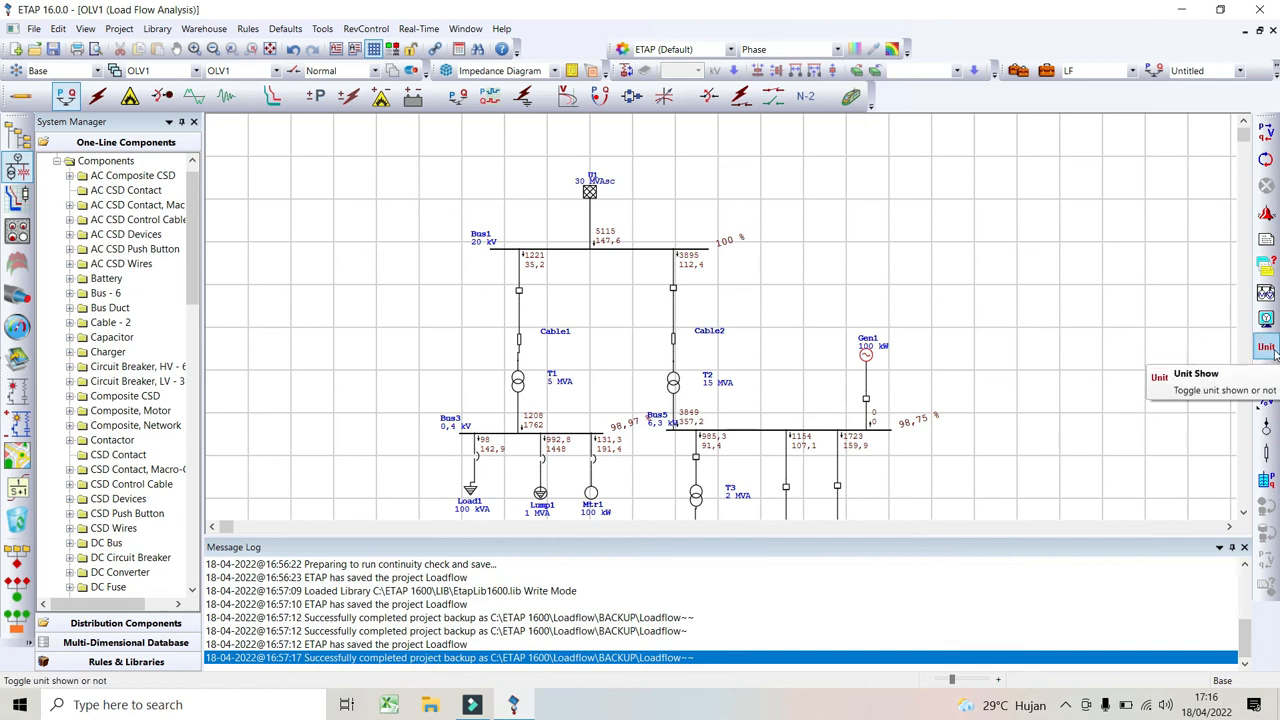
pyautogui.click(1270, 404)
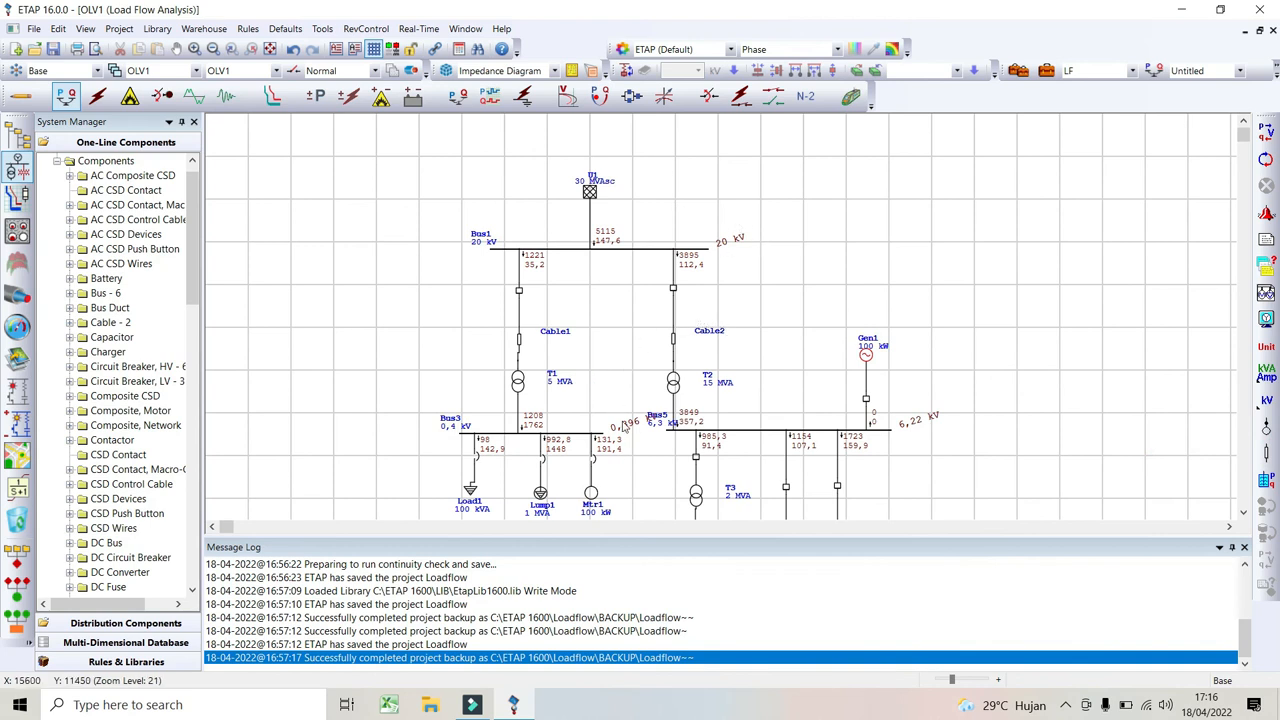
# Move Bus3's voltage result label clear of the Bus5 label and review the results across the diagram.
pyautogui.moveTo(622, 422); pyautogui.dragTo(601, 414)
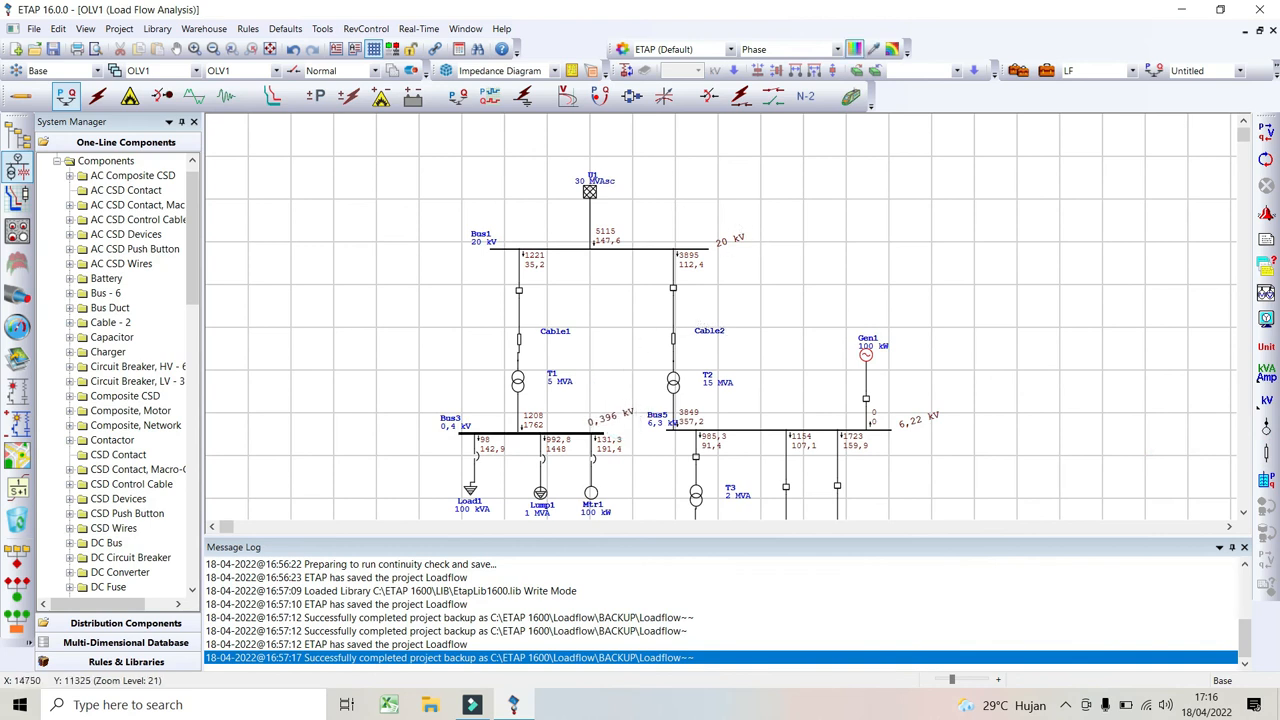
pyautogui.click(585, 417)
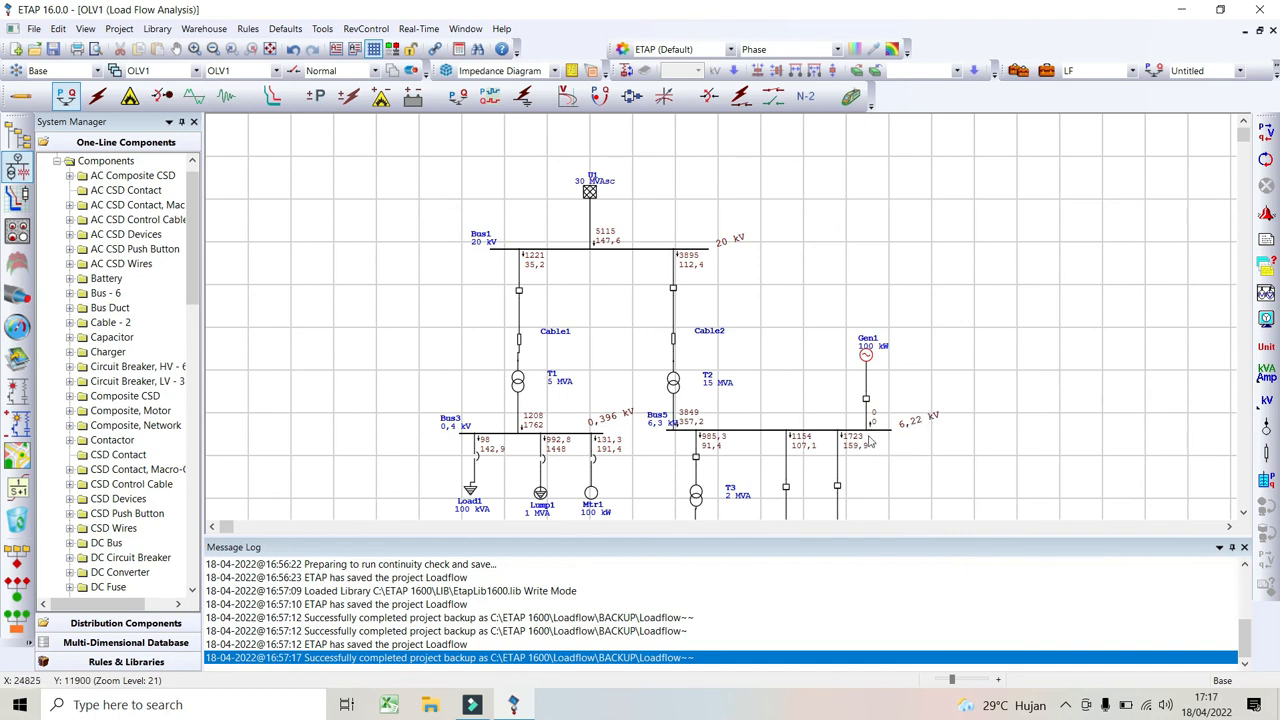
pyautogui.scroll(-3, 852, 476)
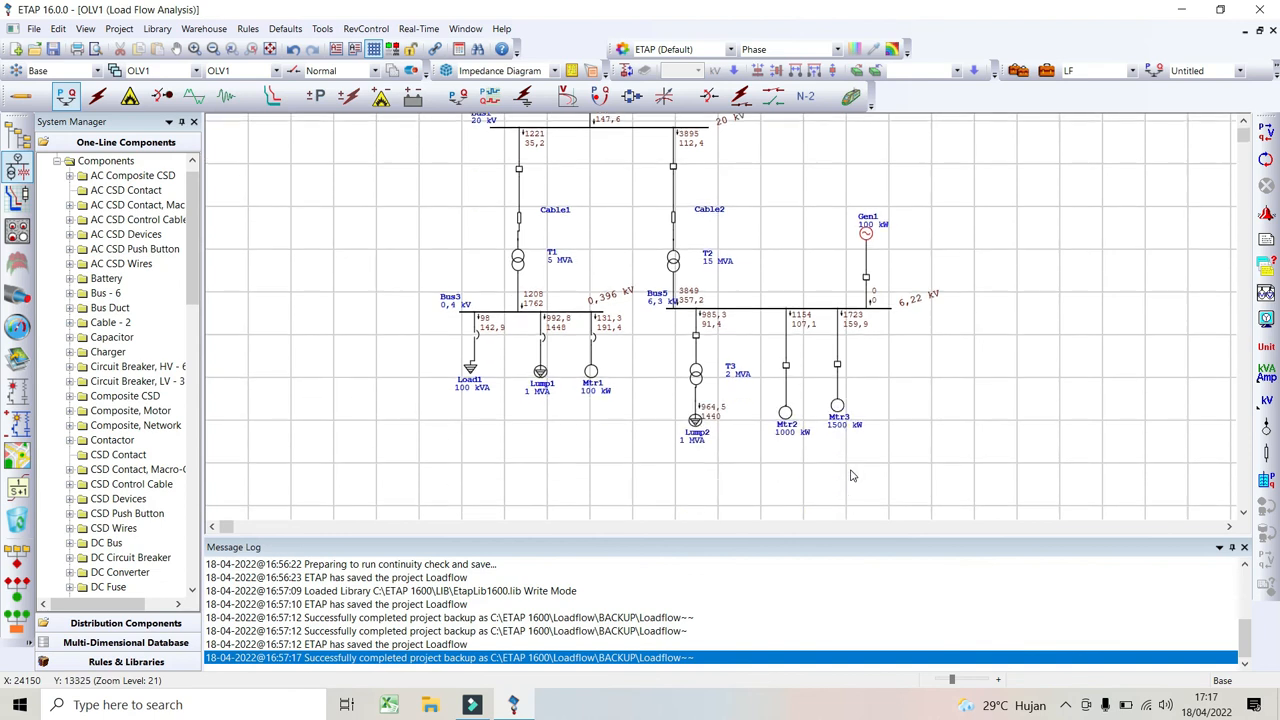
pyautogui.scroll(2, 852, 476)
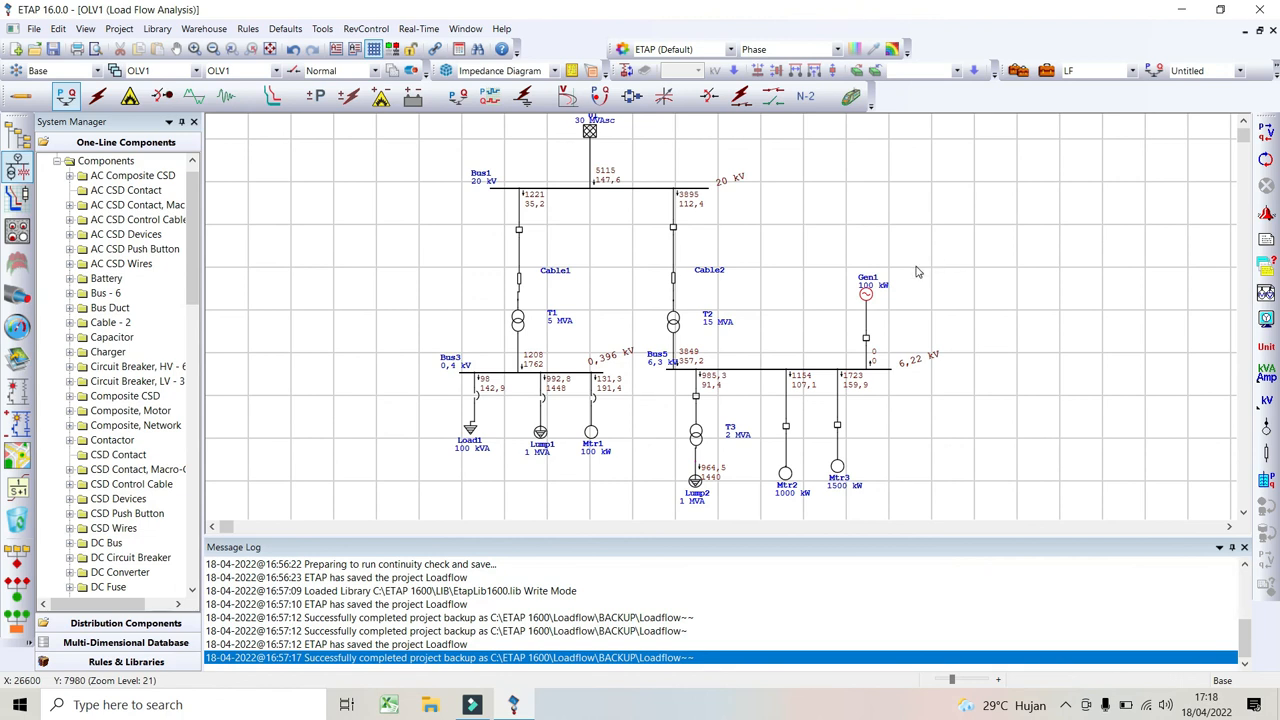
pyautogui.scroll(1, 918, 272)
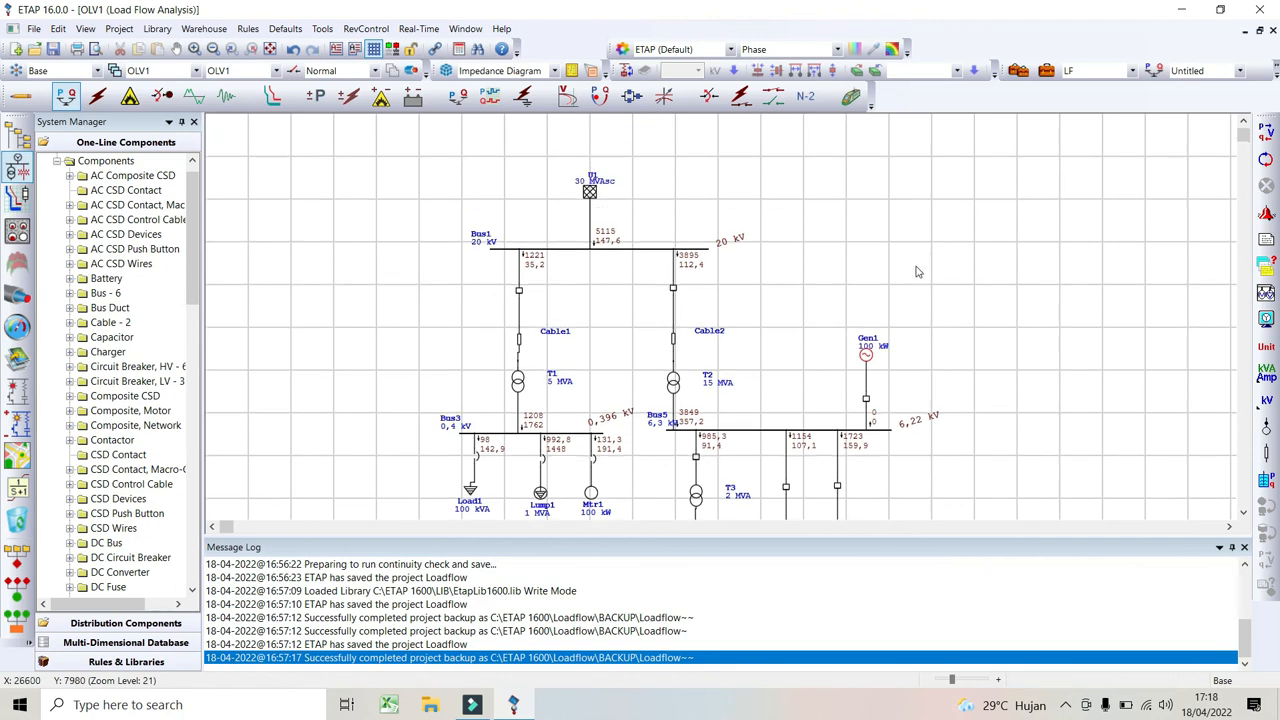